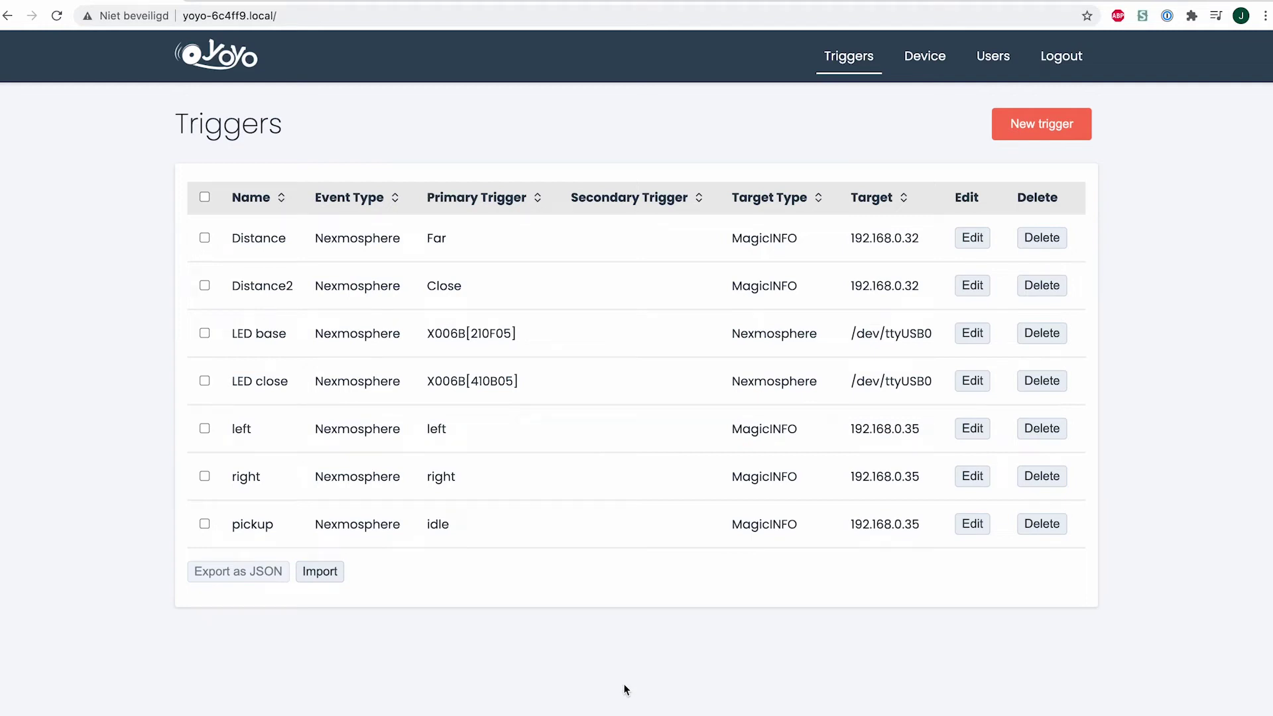
Step: Start a new trigger named Push1 with Nexmosphere (/dev/ttyUSB0) as input type and MagicINFO Display(s) as output type
click(1034, 126)
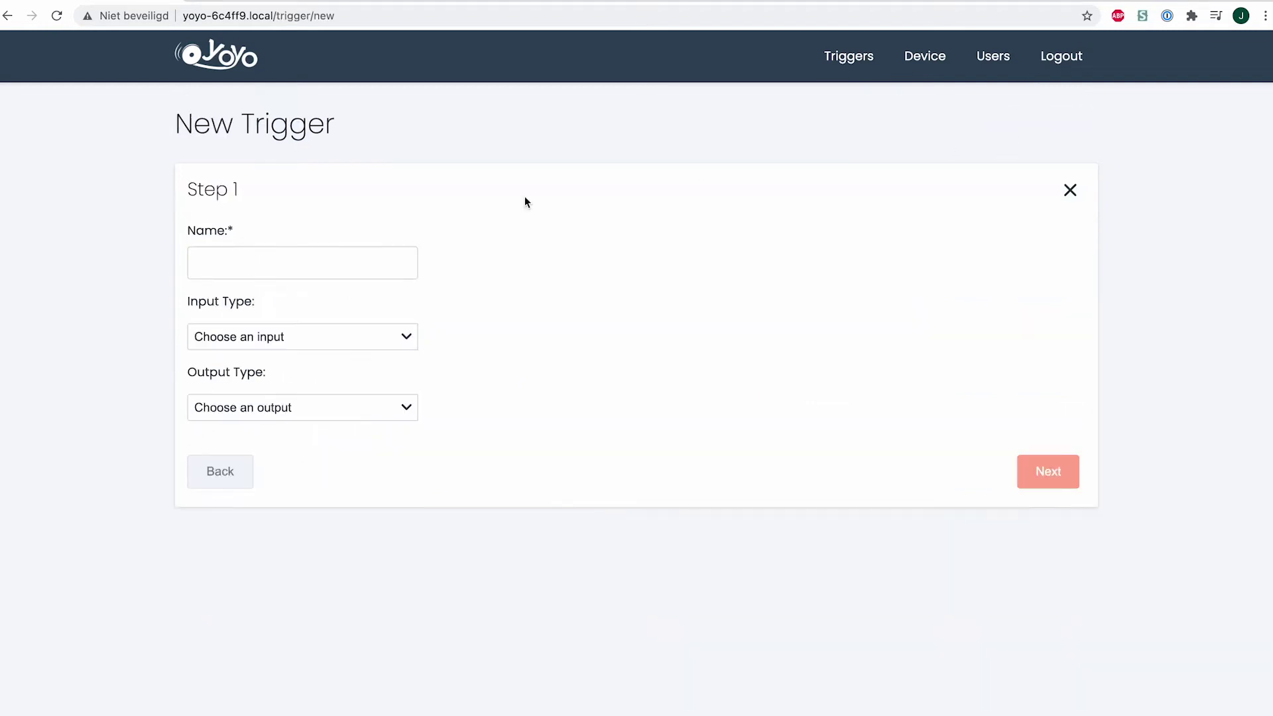
click(297, 267)
text(Push1)
click(312, 338)
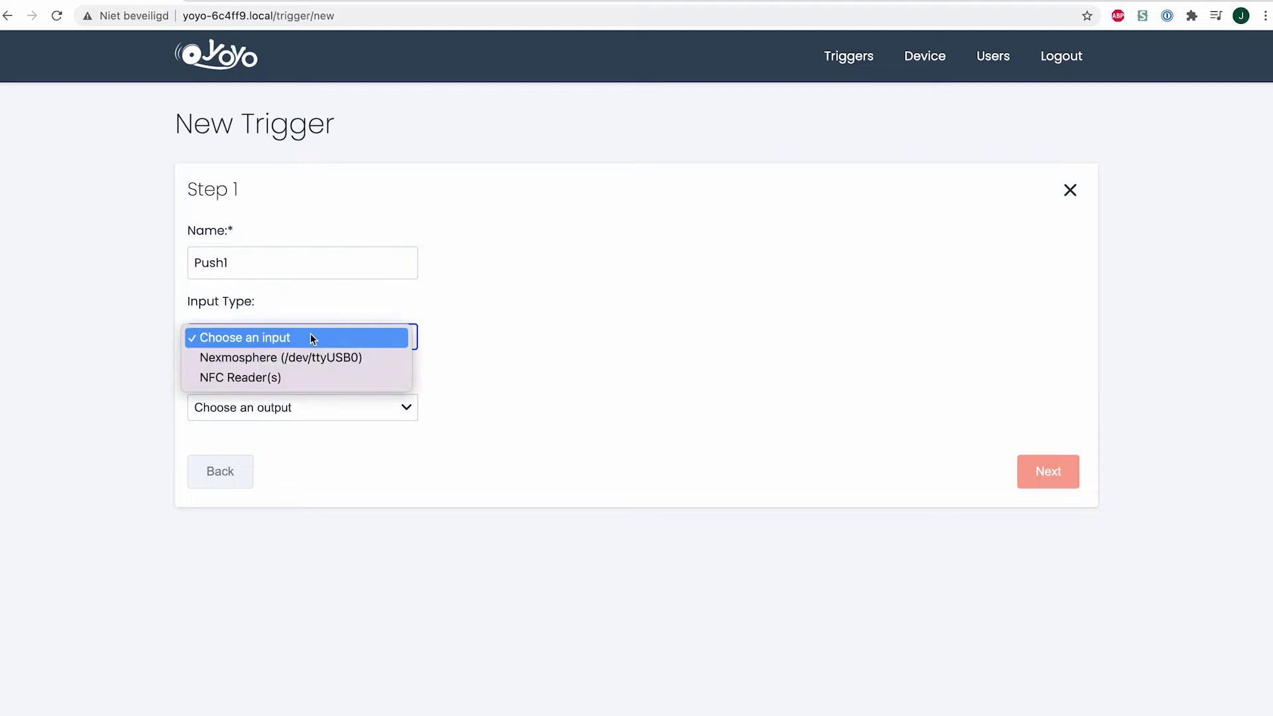
click(371, 357)
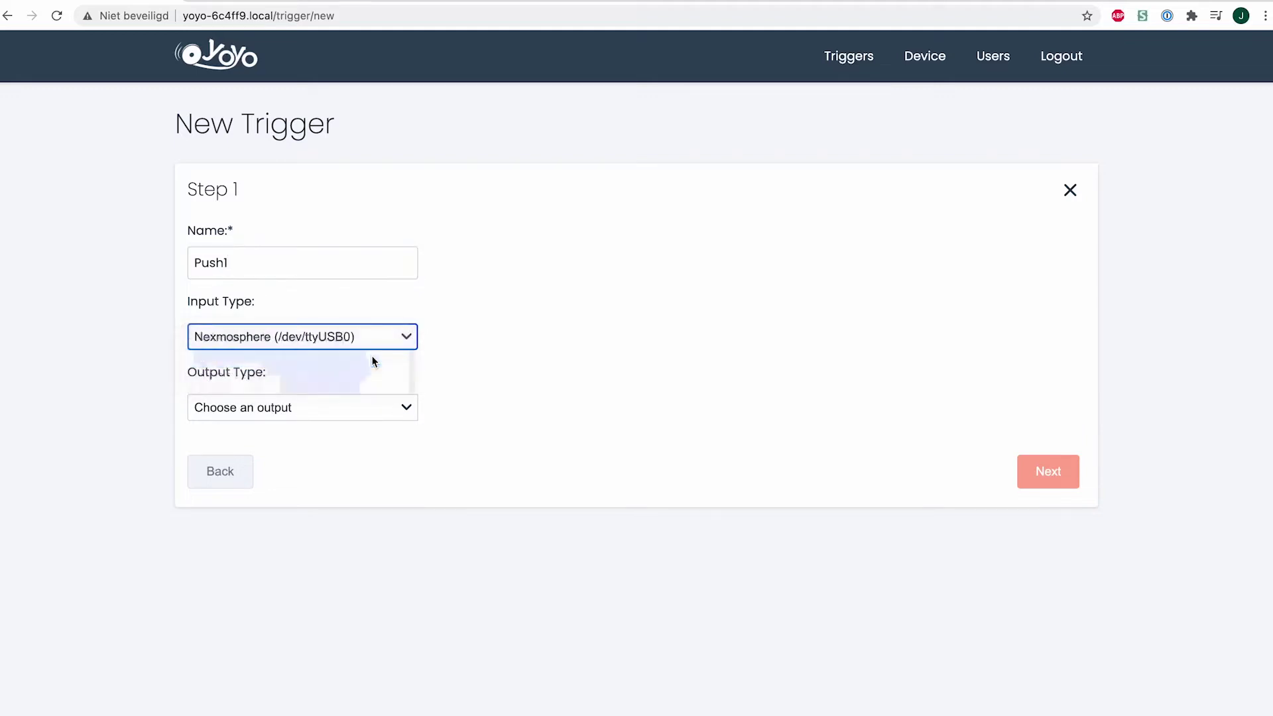
click(362, 410)
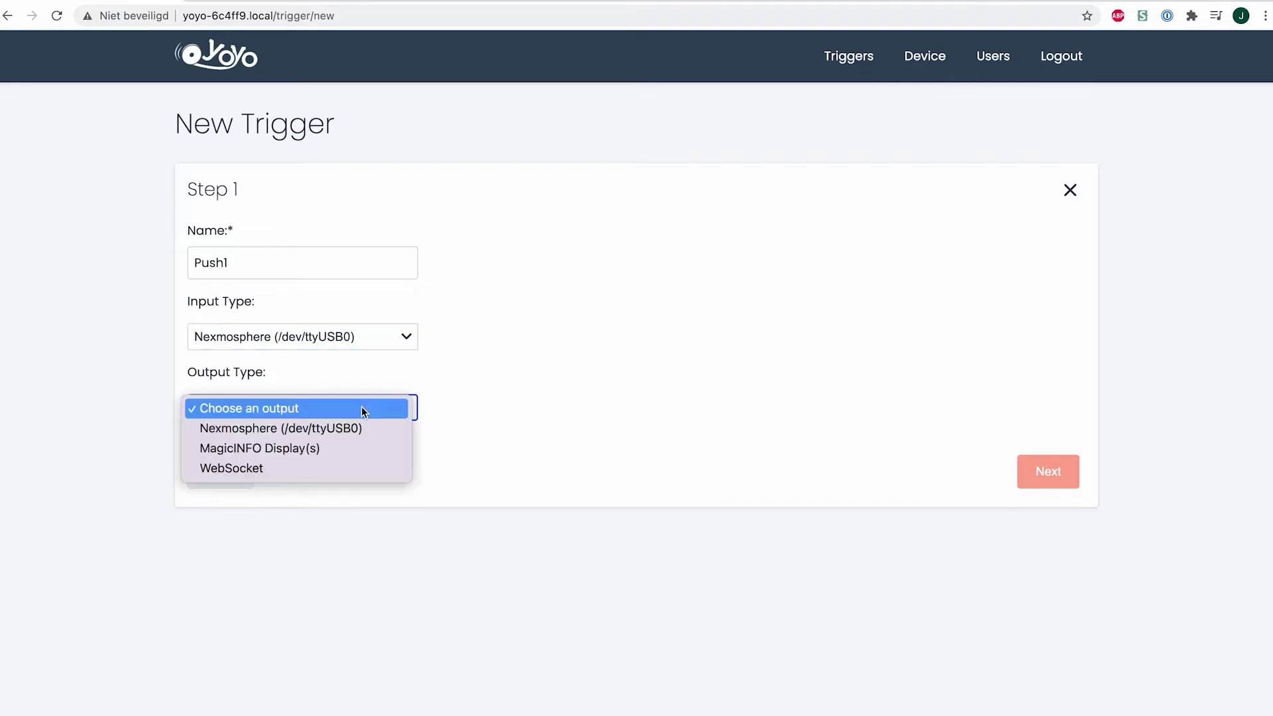
click(362, 448)
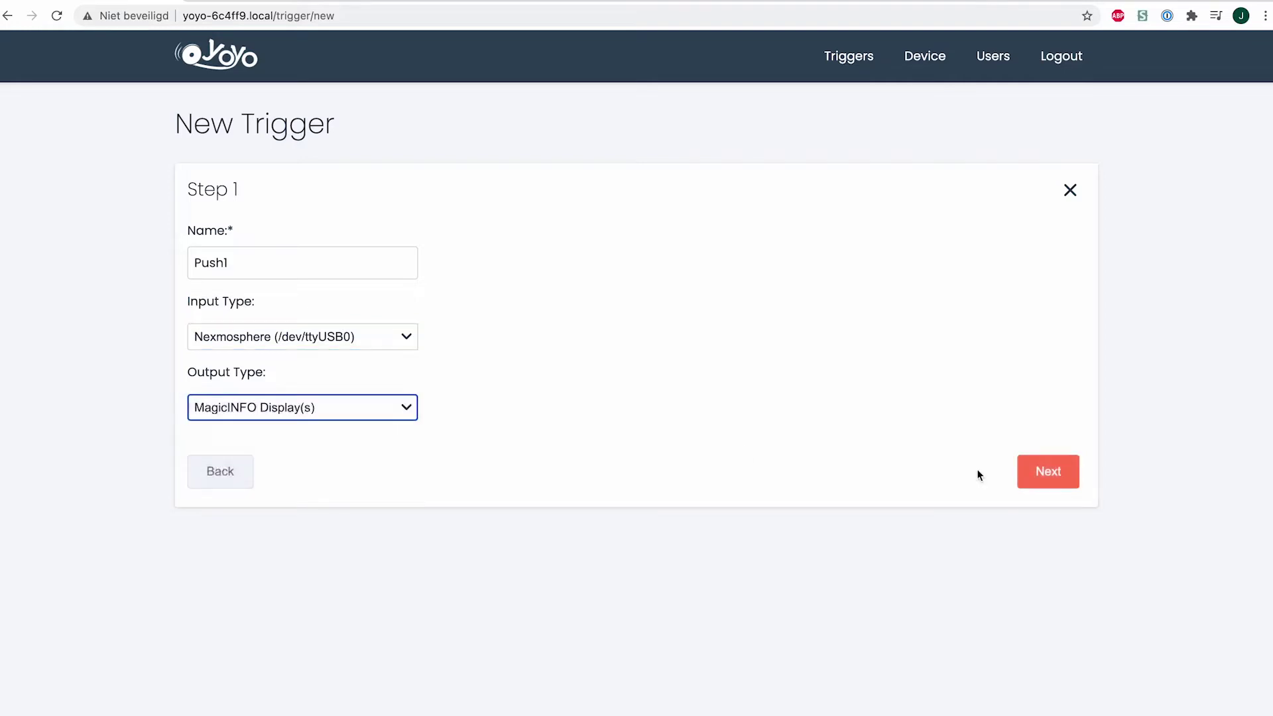
click(1037, 470)
Step: Record the push button event X001A[17] as action, set trigger push1 and target 192.168.0.35, and save the trigger
click(396, 263)
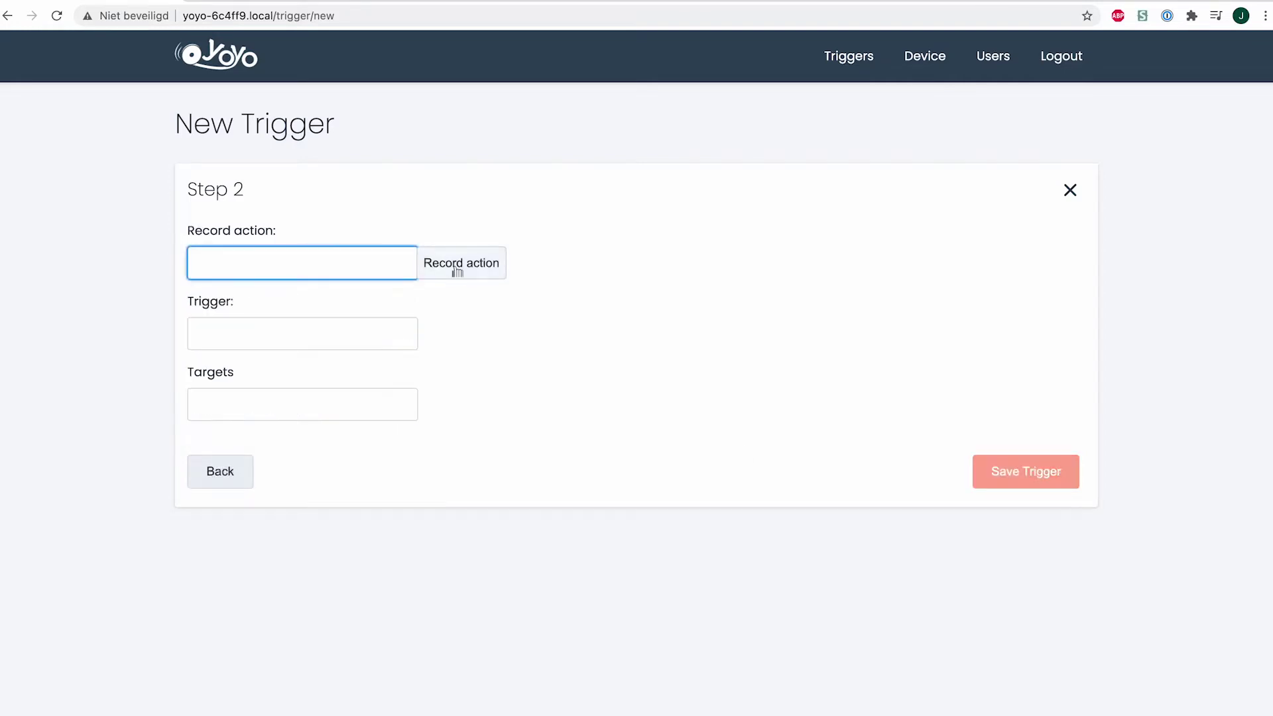
click(444, 265)
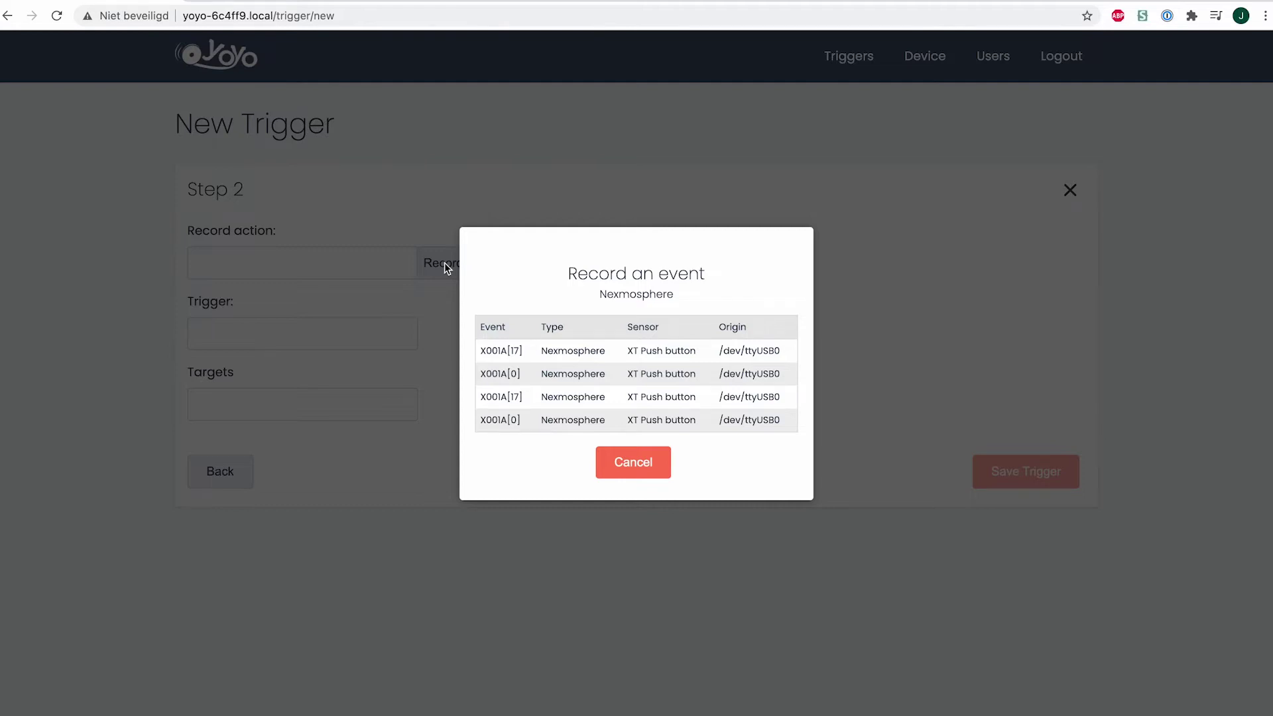
click(547, 352)
click(380, 342)
text(push1)
click(302, 409)
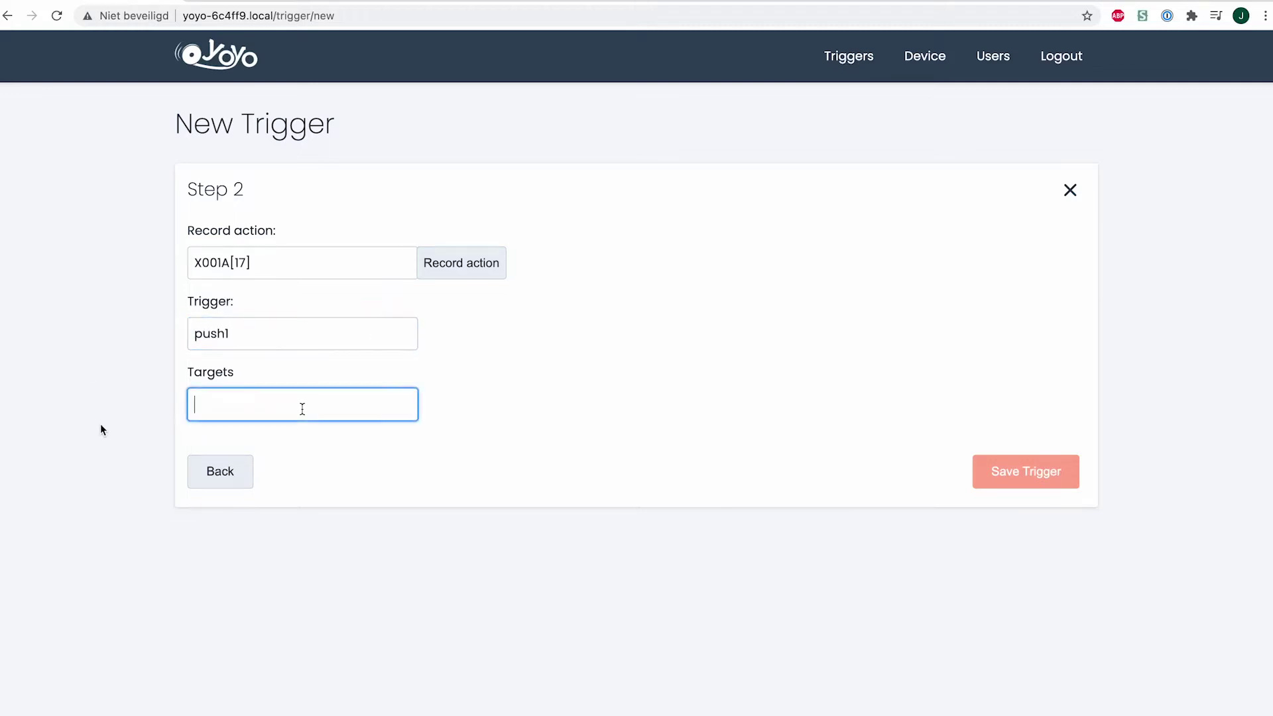
text(192.168.0.35)
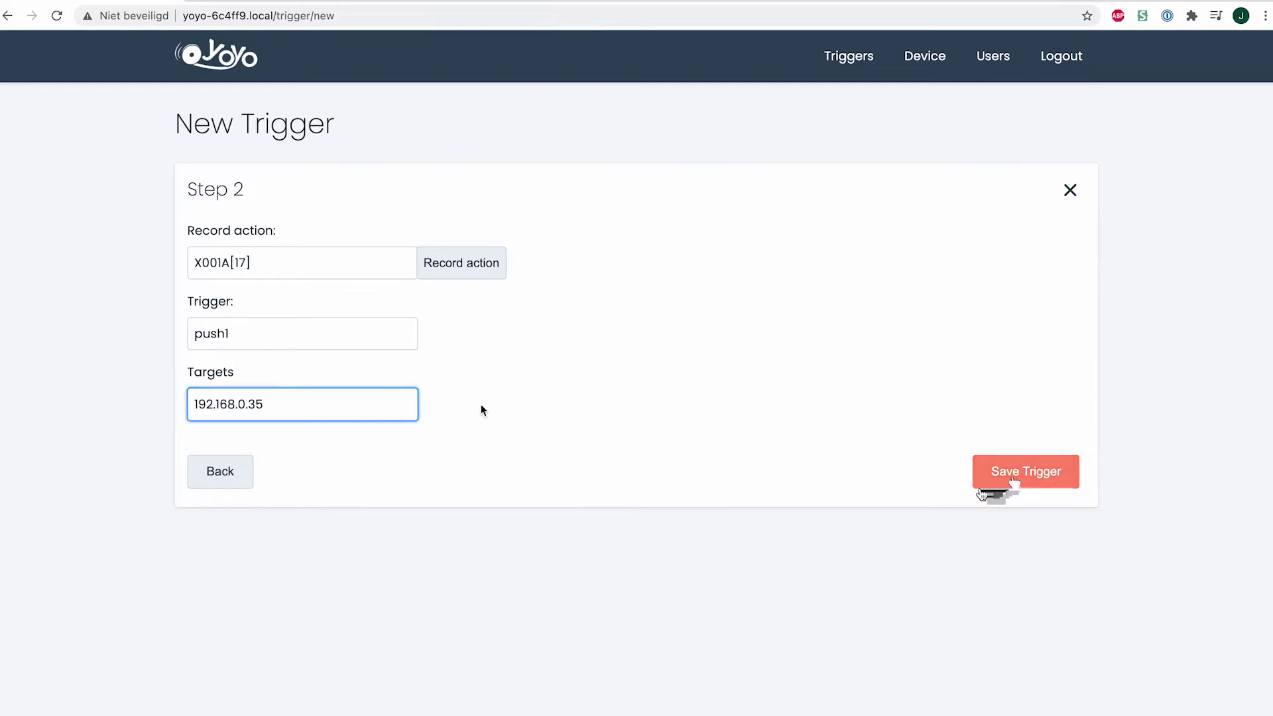
click(998, 480)
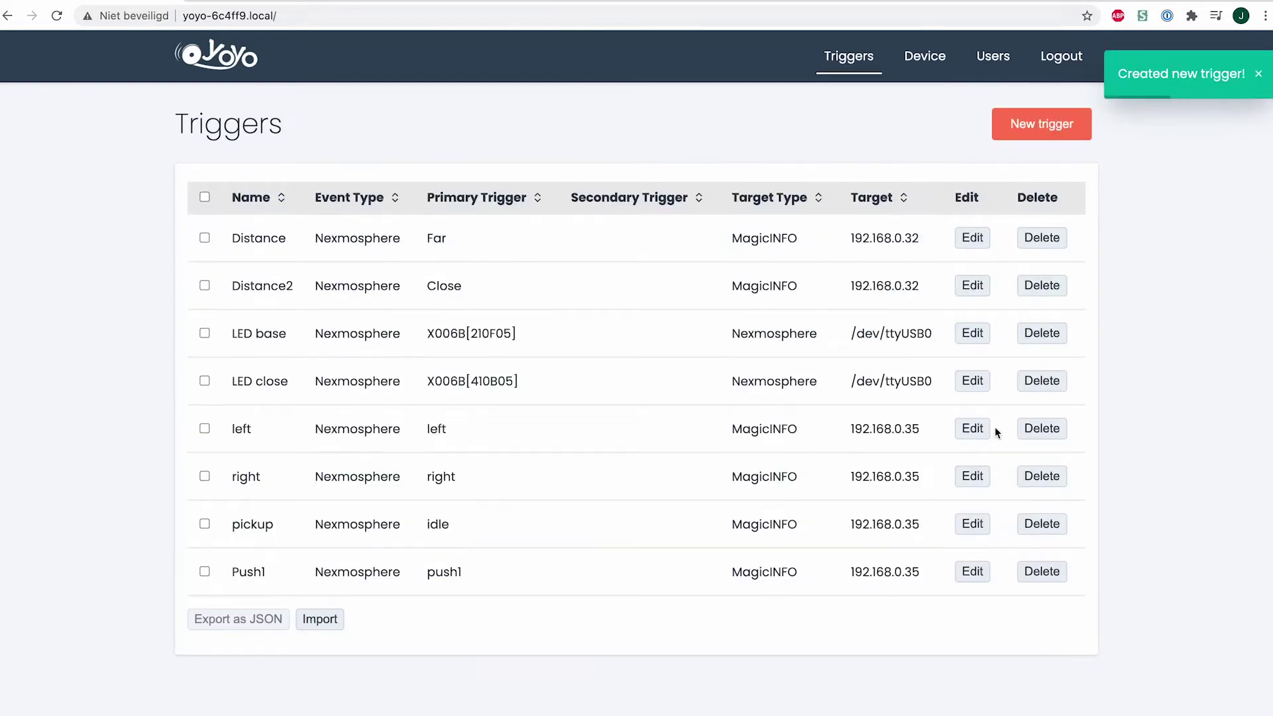
Step: Start a new trigger named Push2 with Nexmosphere (/dev/ttyUSB0) as input type and MagicINFO Display(s) as output type
click(1021, 125)
click(367, 268)
text(Push2)
click(288, 338)
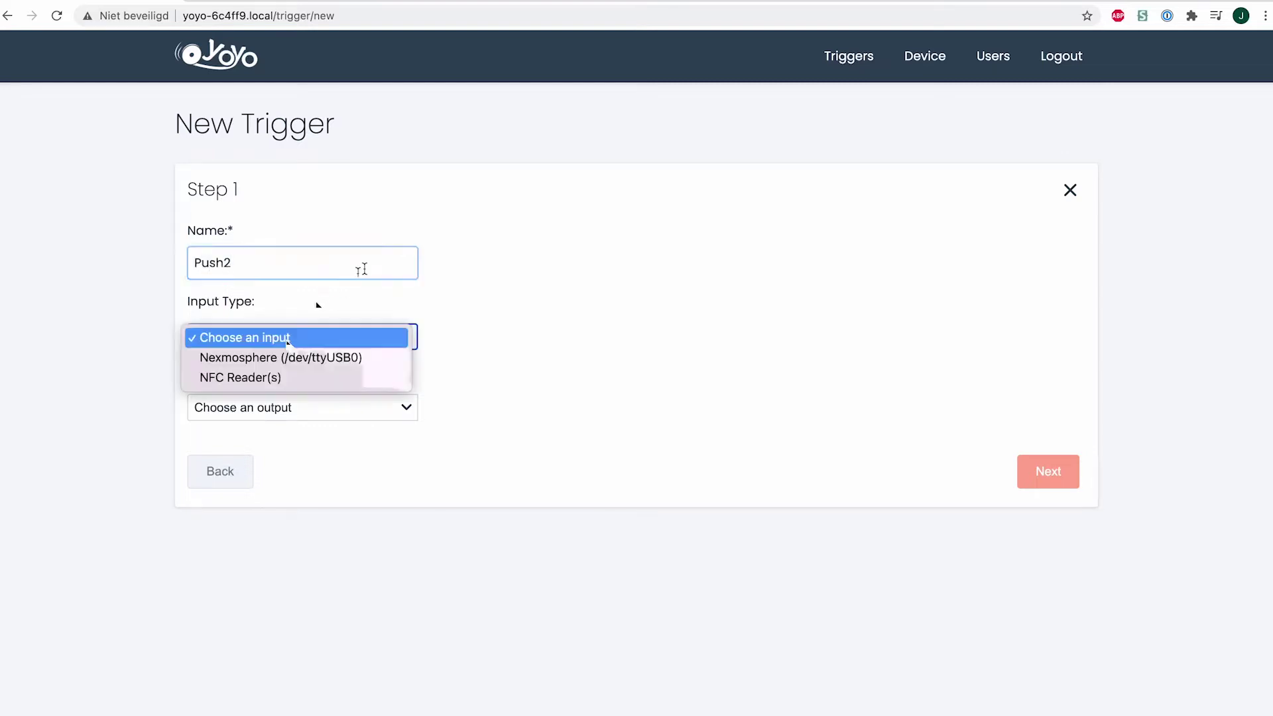
click(396, 358)
click(353, 406)
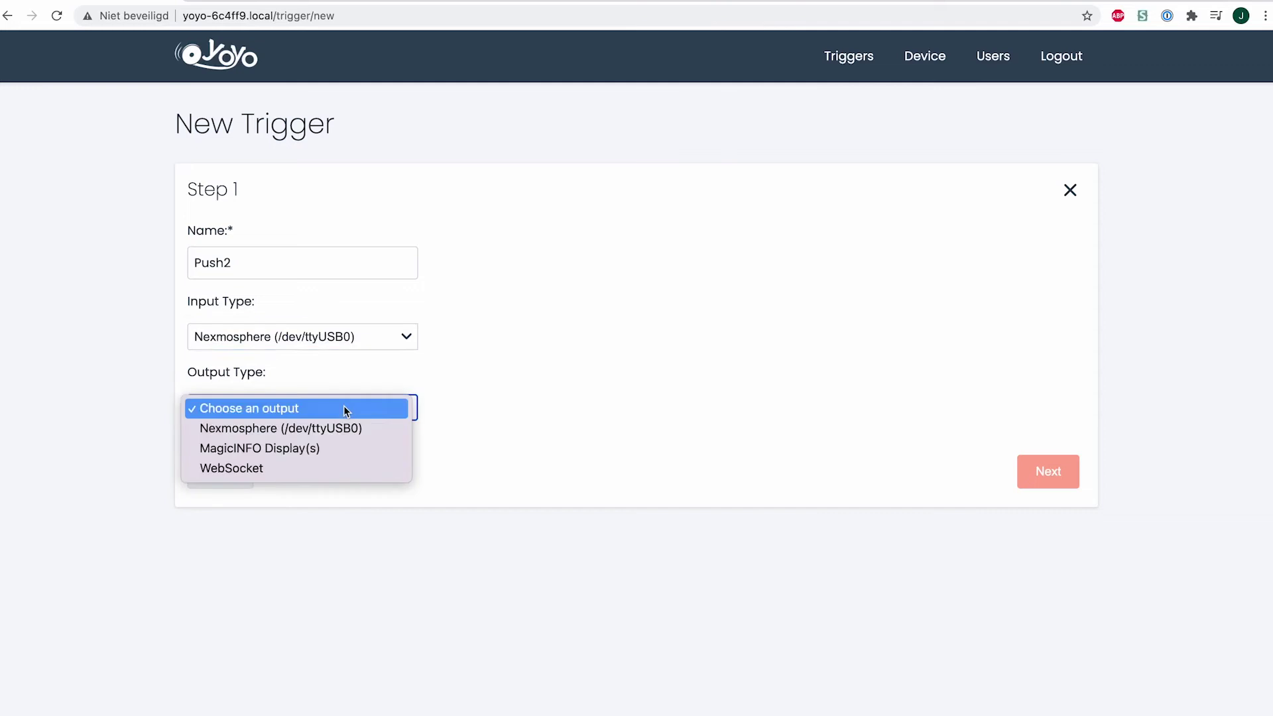
click(356, 446)
click(1047, 465)
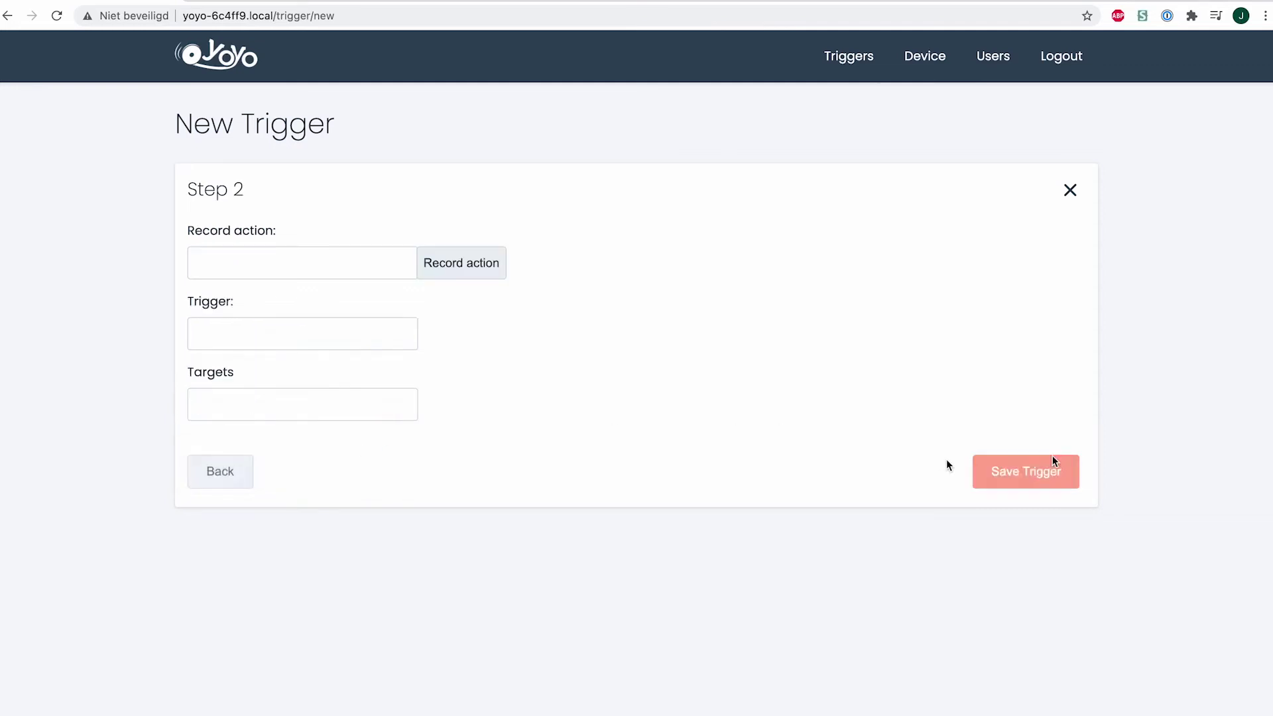
Step: Record the push button event X001A[3] as action, set trigger push2 and target 192.168.0.35, and save the trigger
click(460, 273)
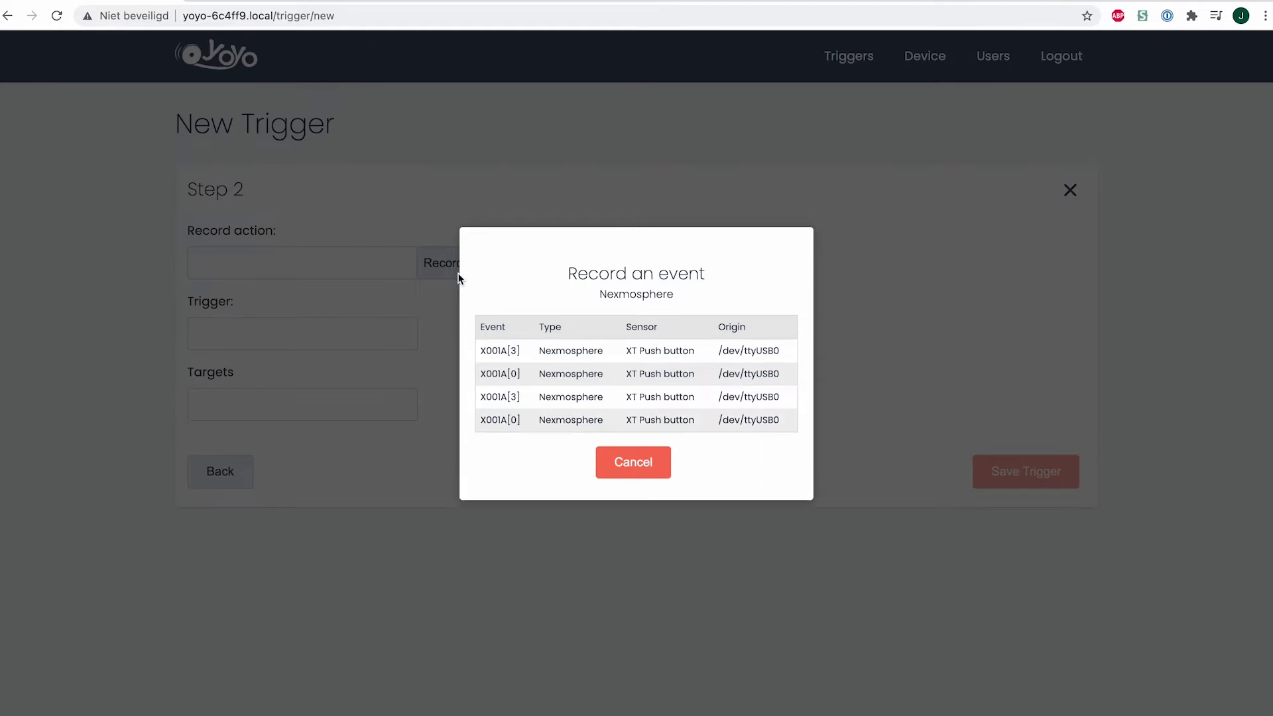
click(534, 350)
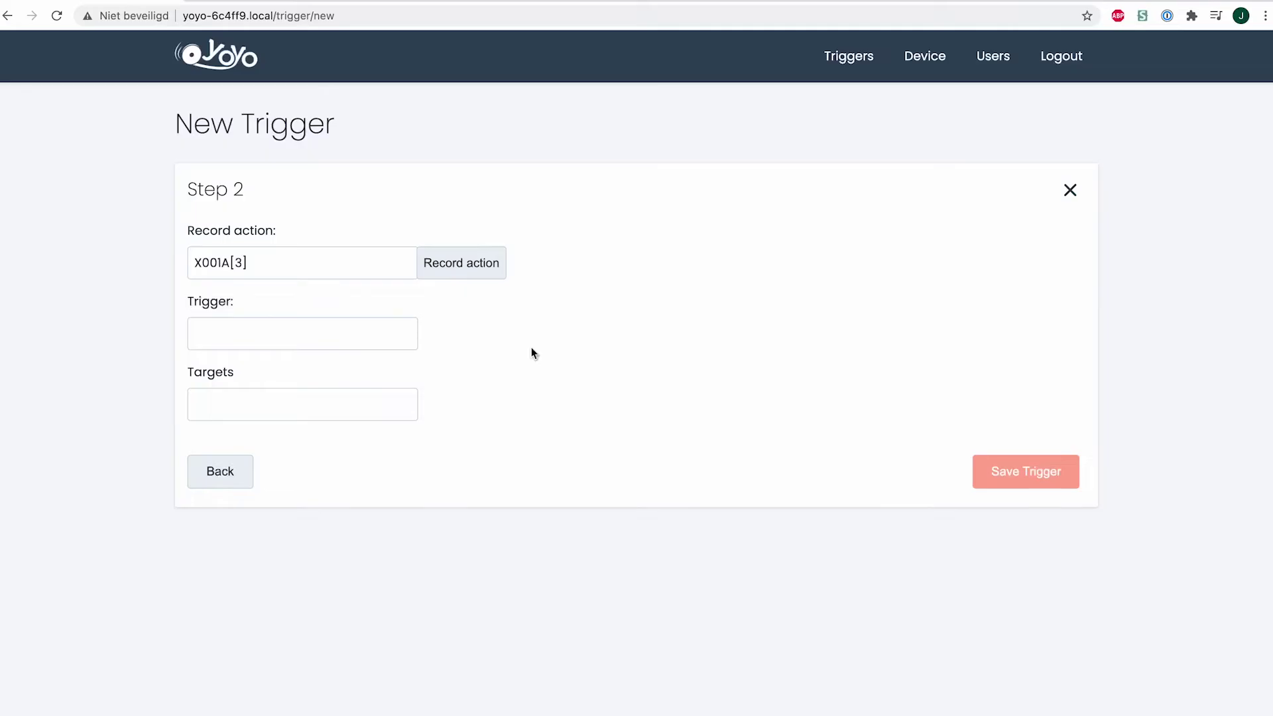
click(300, 339)
text(push2)
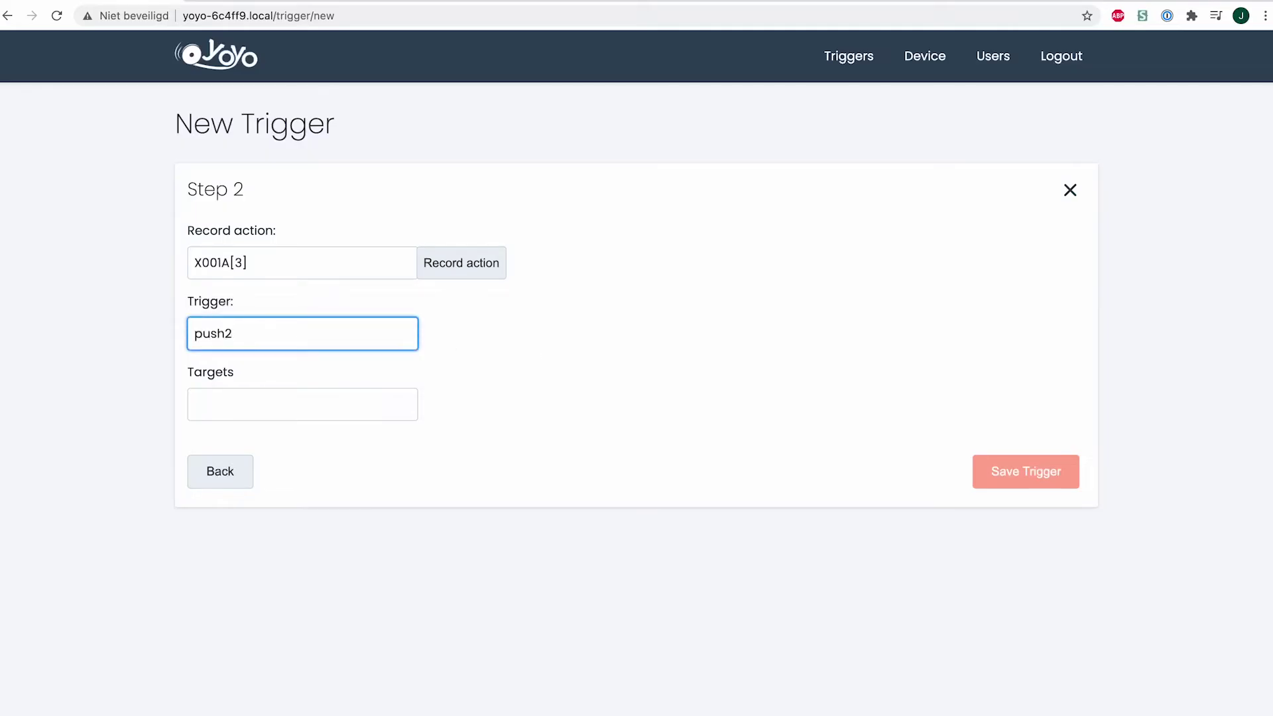
key(Tab)
text(192.168.0.35)
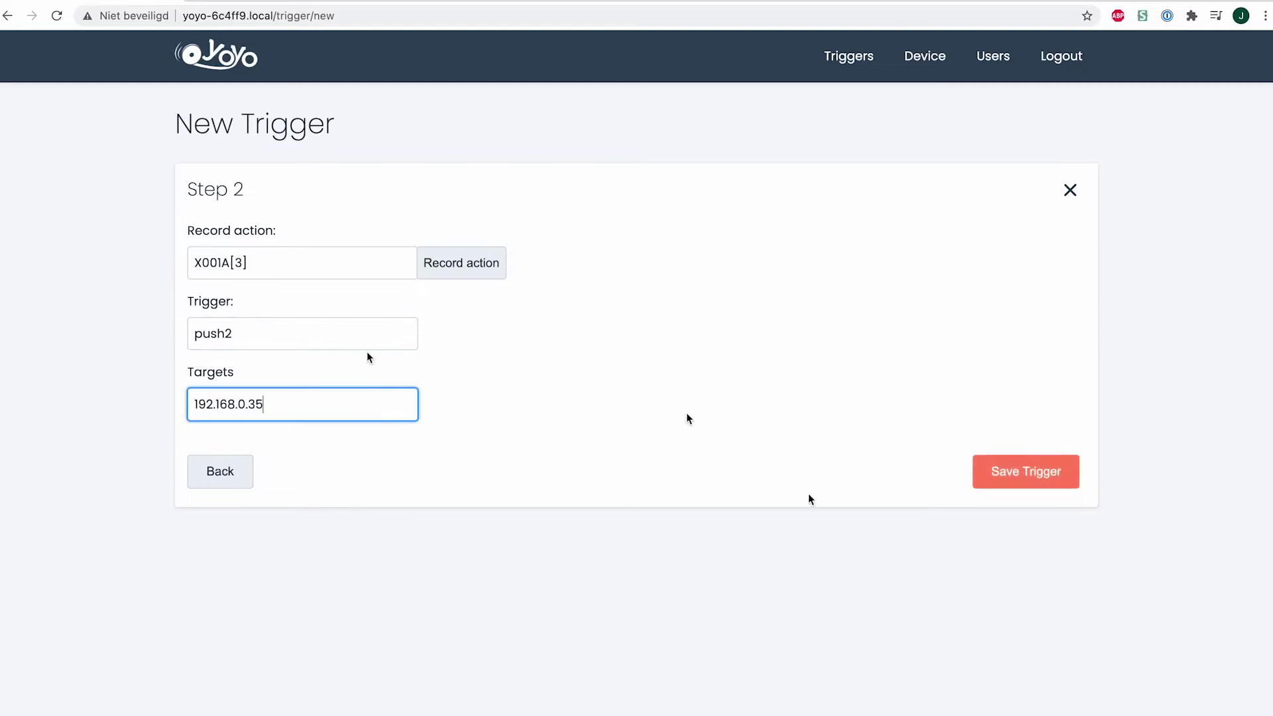
click(1006, 475)
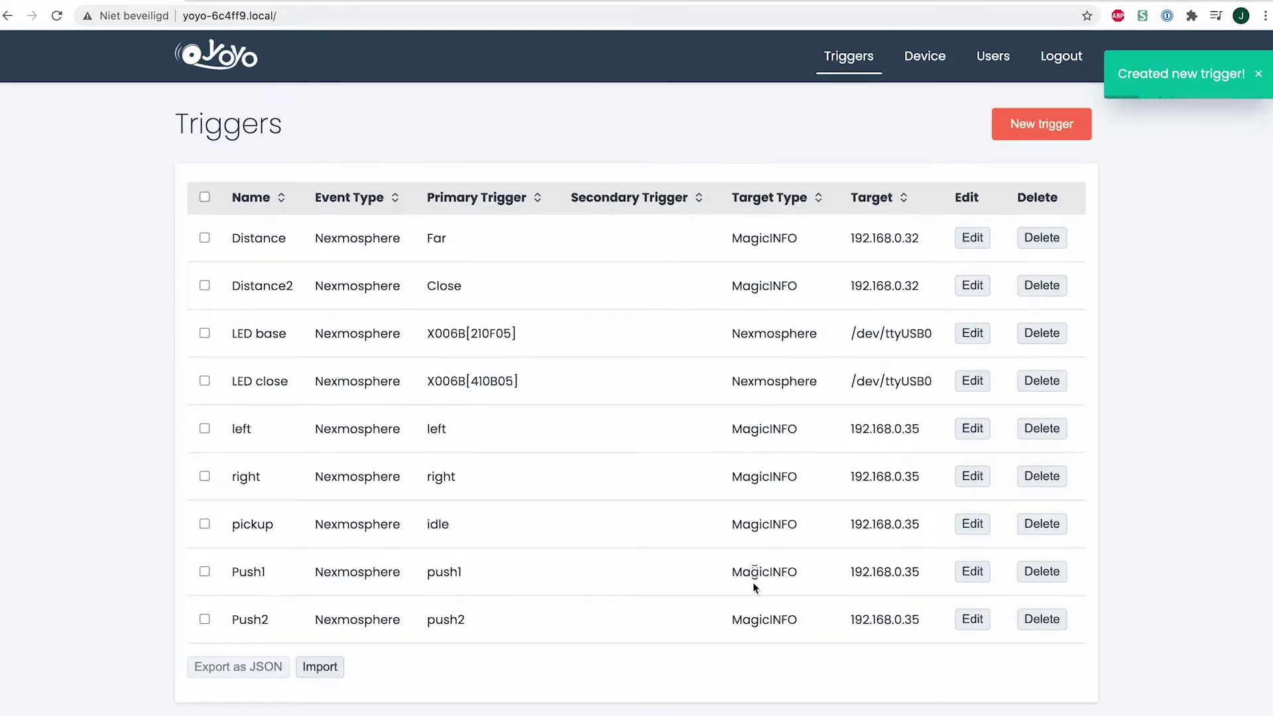
Step: Start a new trigger named Touch with Nexmosphere (/dev/ttyUSB0) as input type and MagicINFO Display(s) as output type
click(1001, 126)
text(Touch)
click(313, 336)
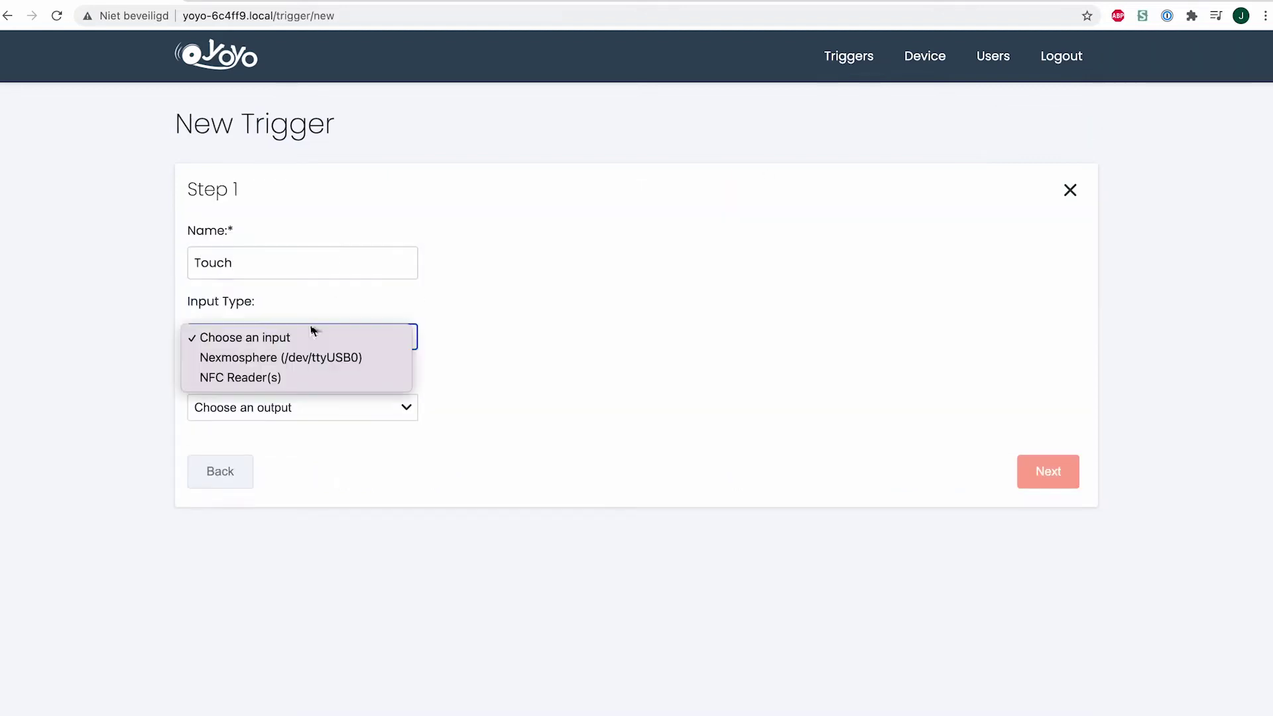
click(387, 357)
click(350, 405)
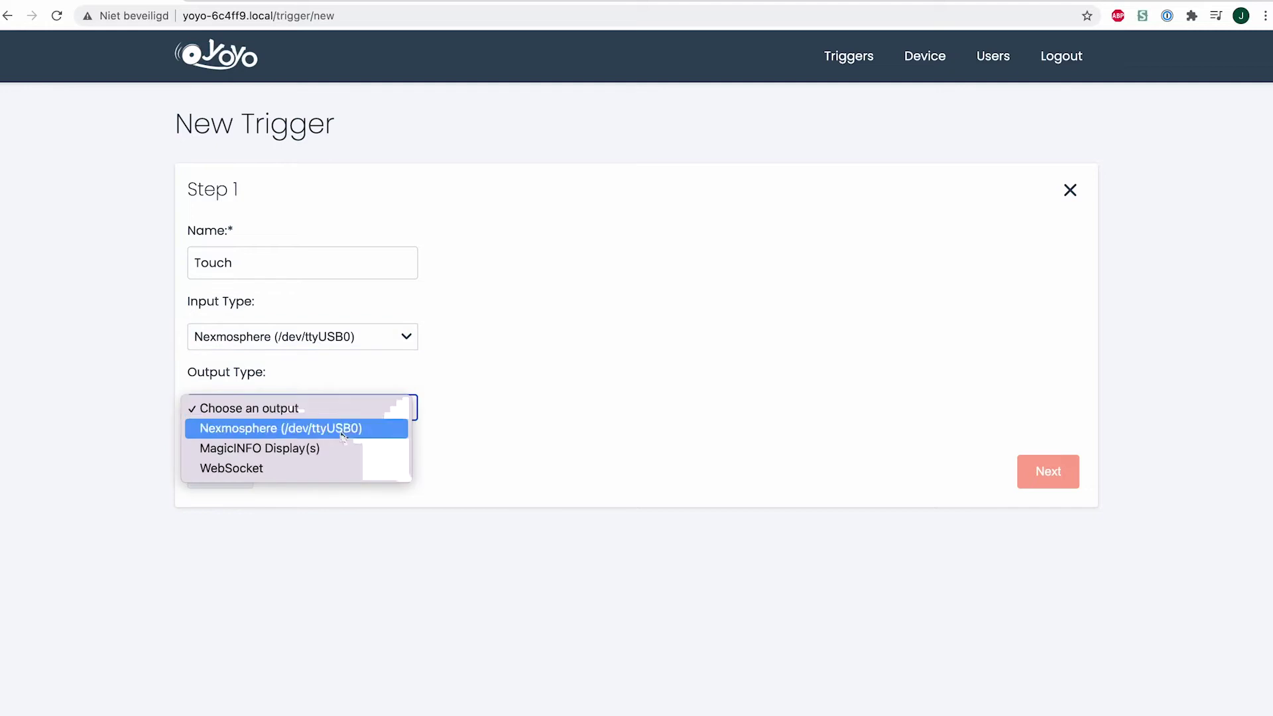
click(342, 451)
click(1049, 472)
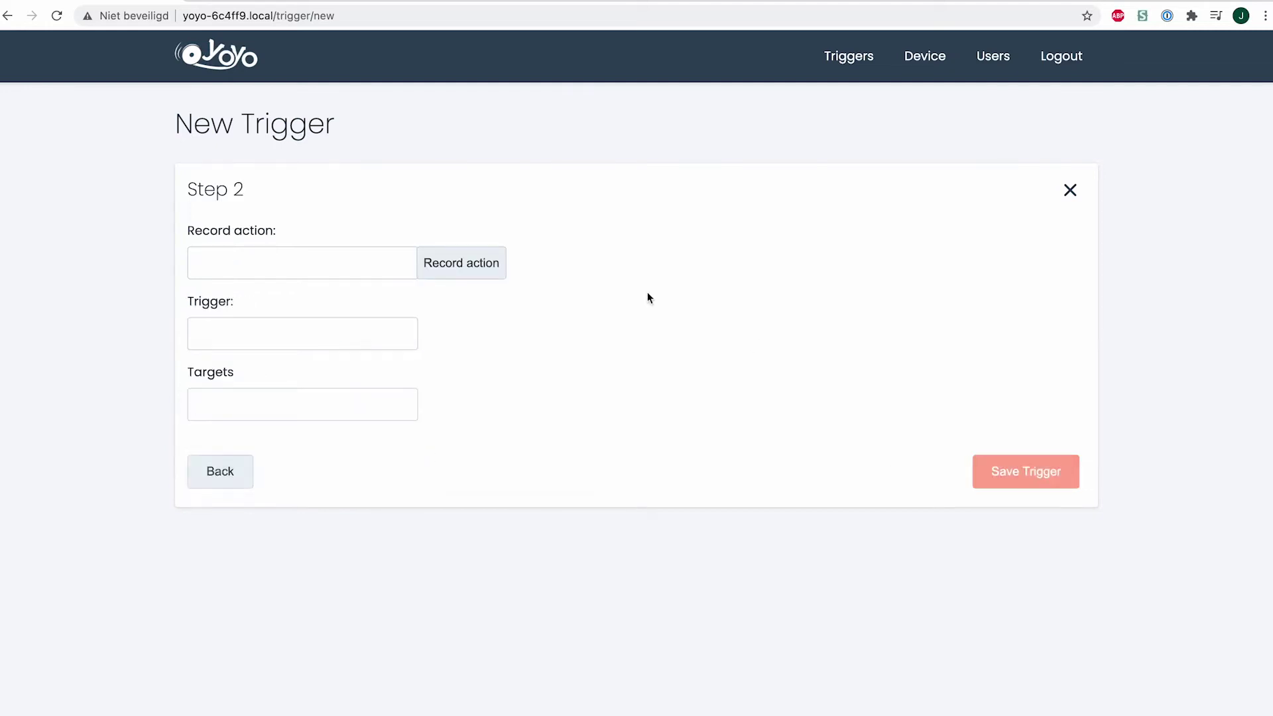
Step: Record the touch button event X002A[3] as action, set trigger touch and target 192.168.0.35, and save the trigger
click(491, 265)
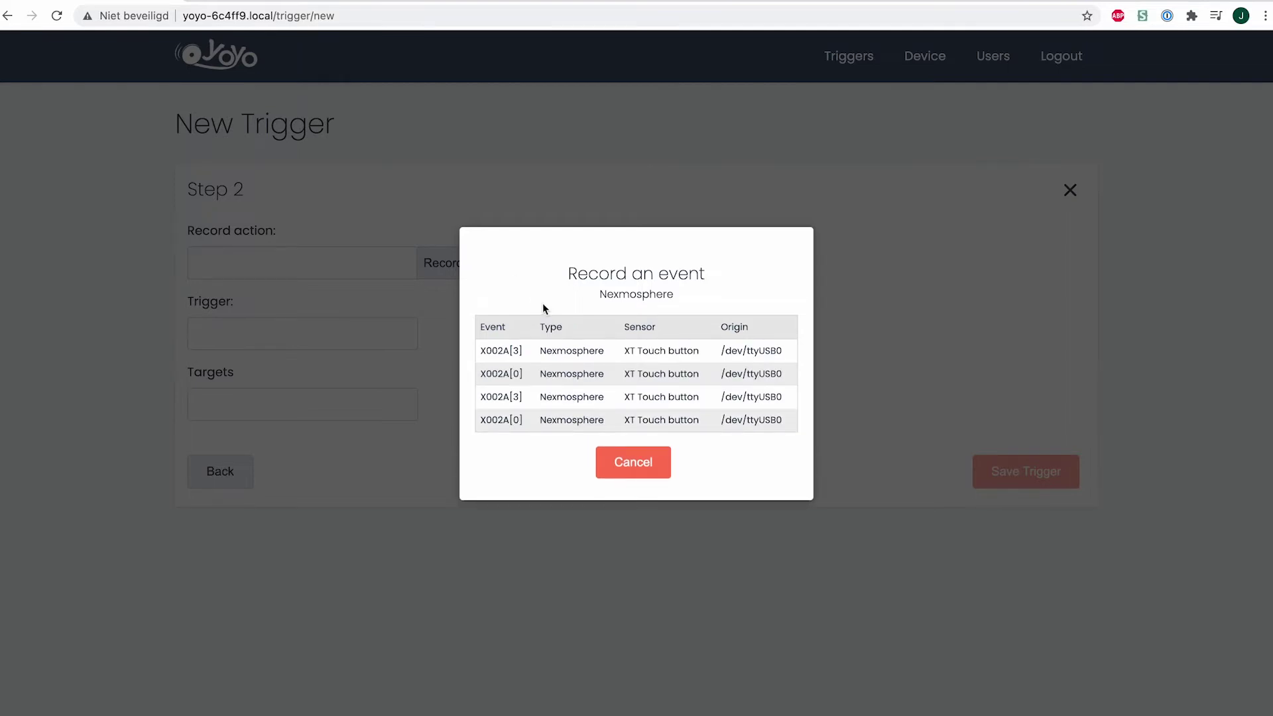
click(552, 350)
click(323, 334)
text(touch)
key(Tab)
text(192.168.0.35)
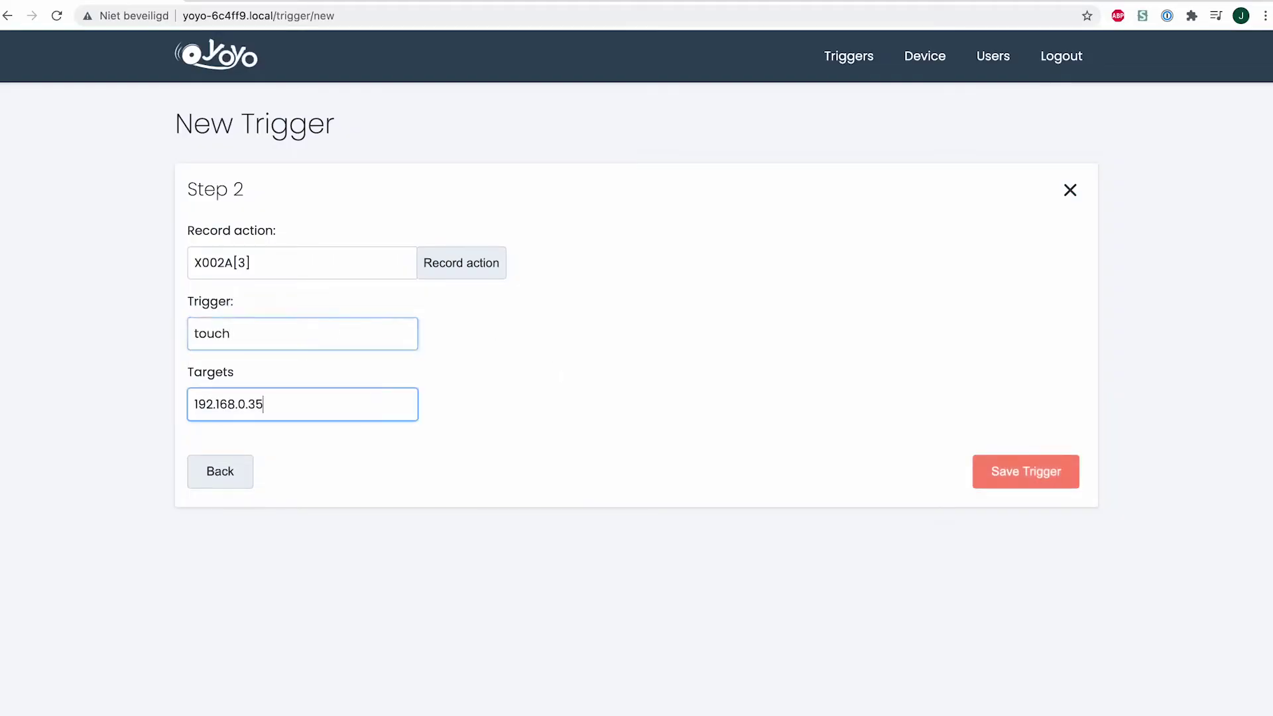
click(1053, 472)
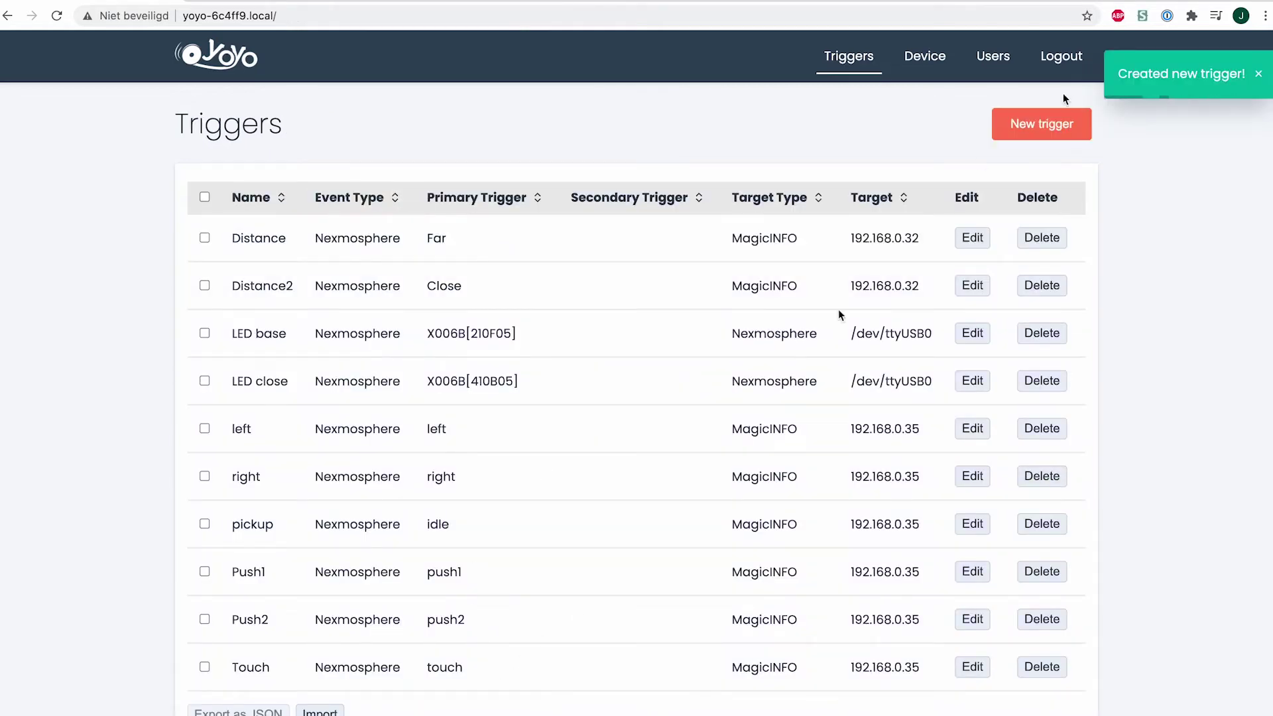
Step: Start a new trigger named Secure with Nexmosphere (/dev/ttyUSB0) as input type and MagicINFO Display(s) as output type
click(1027, 129)
click(341, 254)
text(Secure)
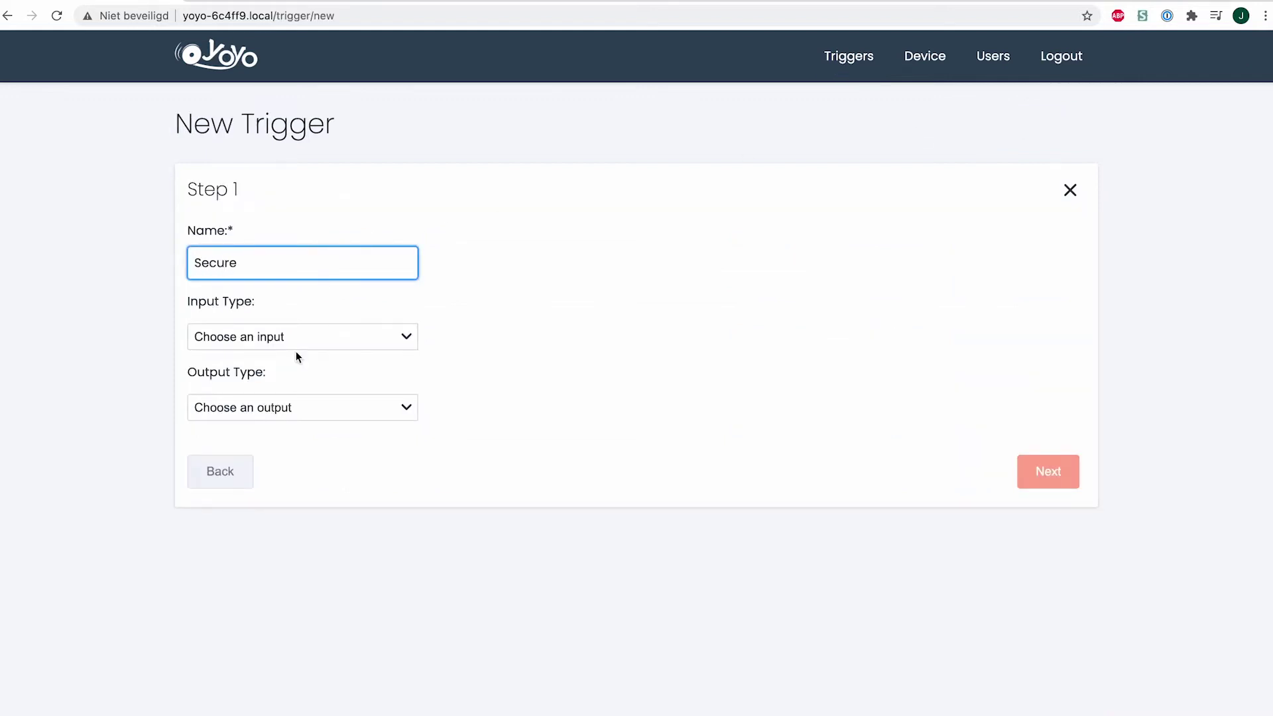
click(296, 339)
click(380, 361)
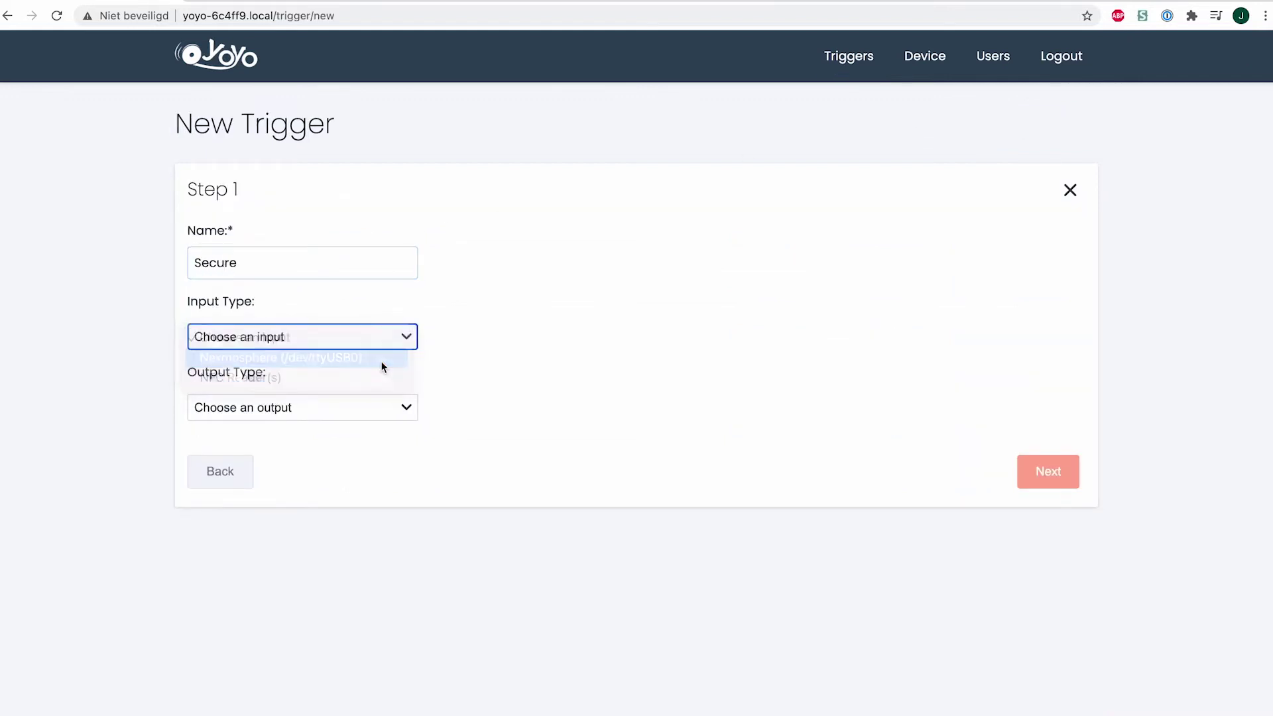
click(358, 407)
click(360, 450)
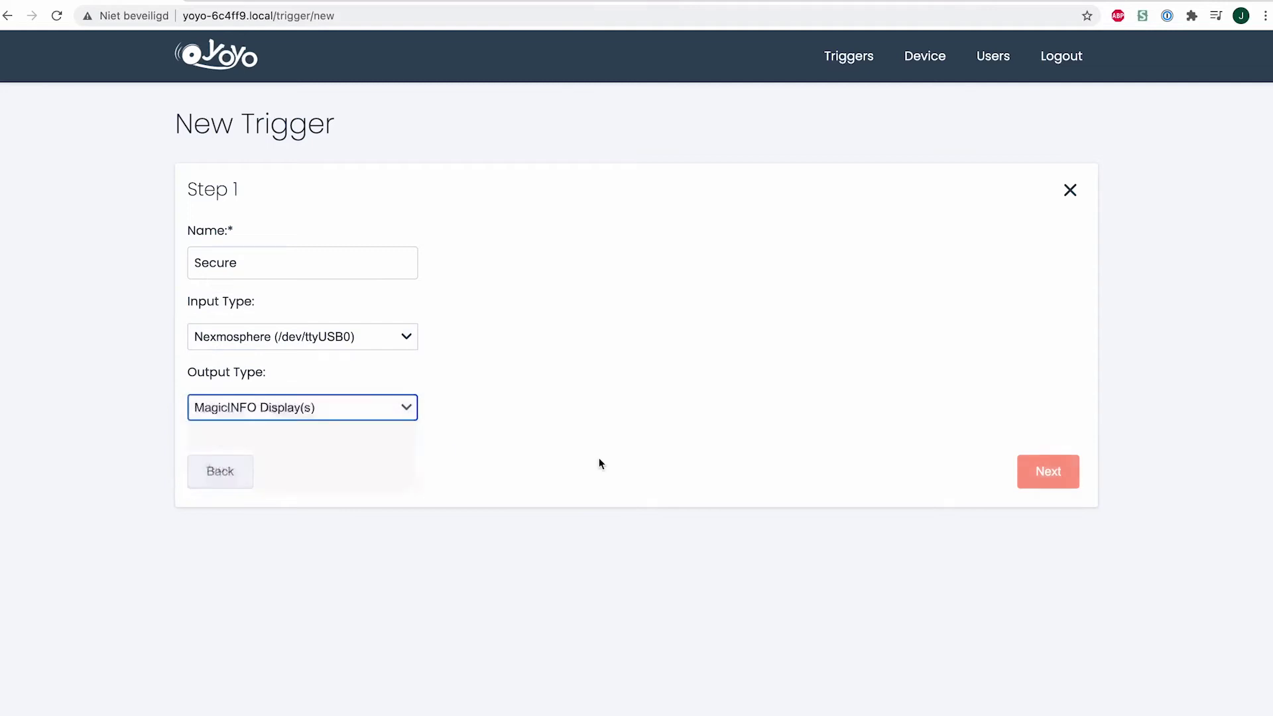
click(1040, 477)
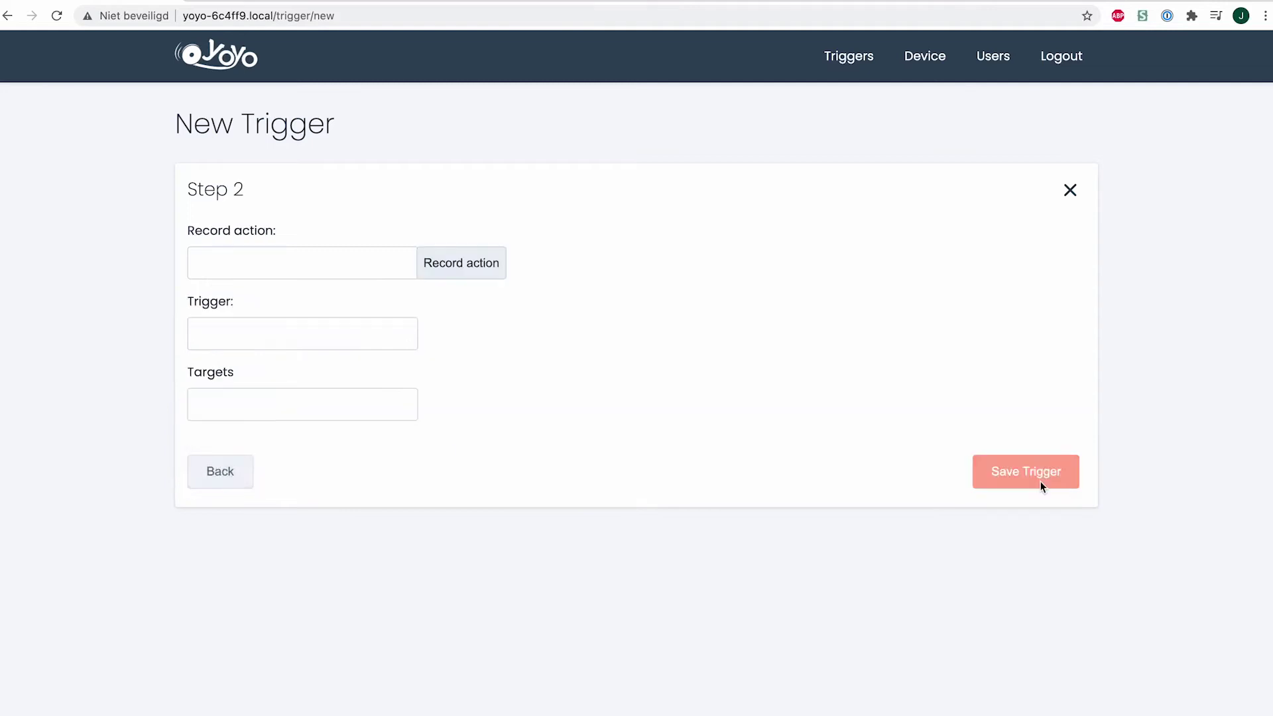
Step: Record the X-Snapper event X008A[3] as action, set trigger secure and target 192.168.0.35, and save the trigger
click(474, 265)
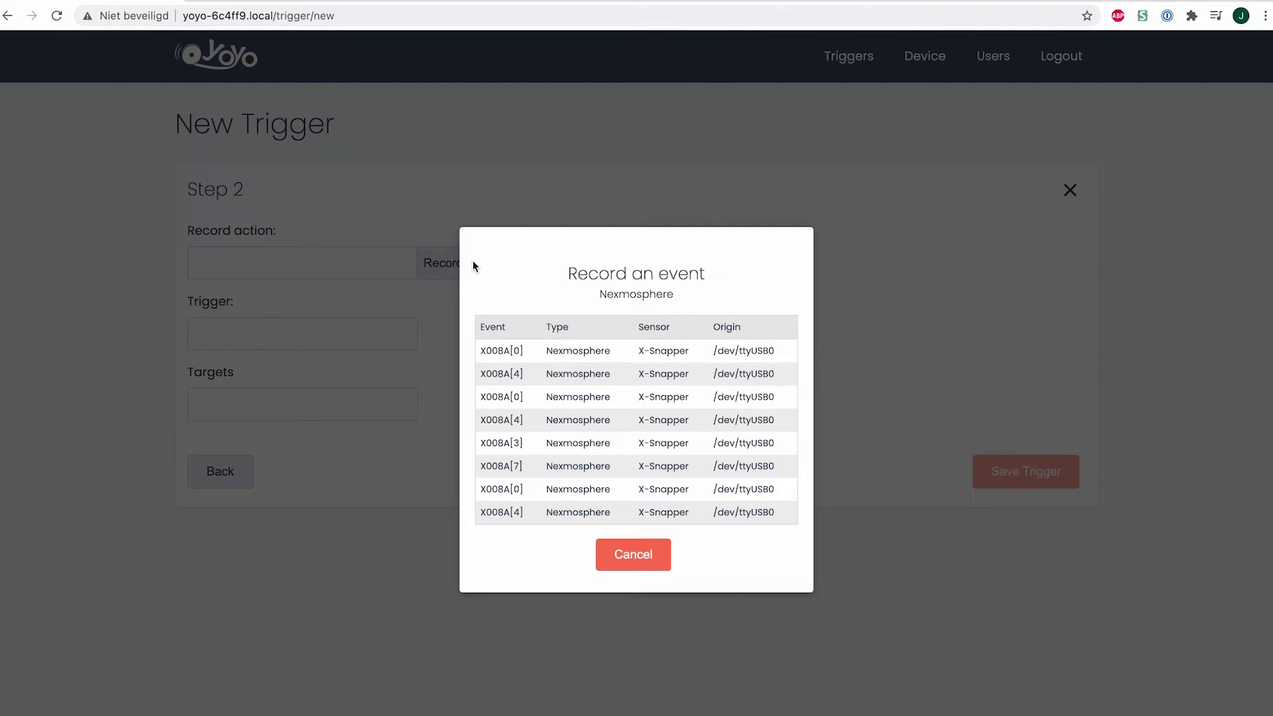
click(589, 444)
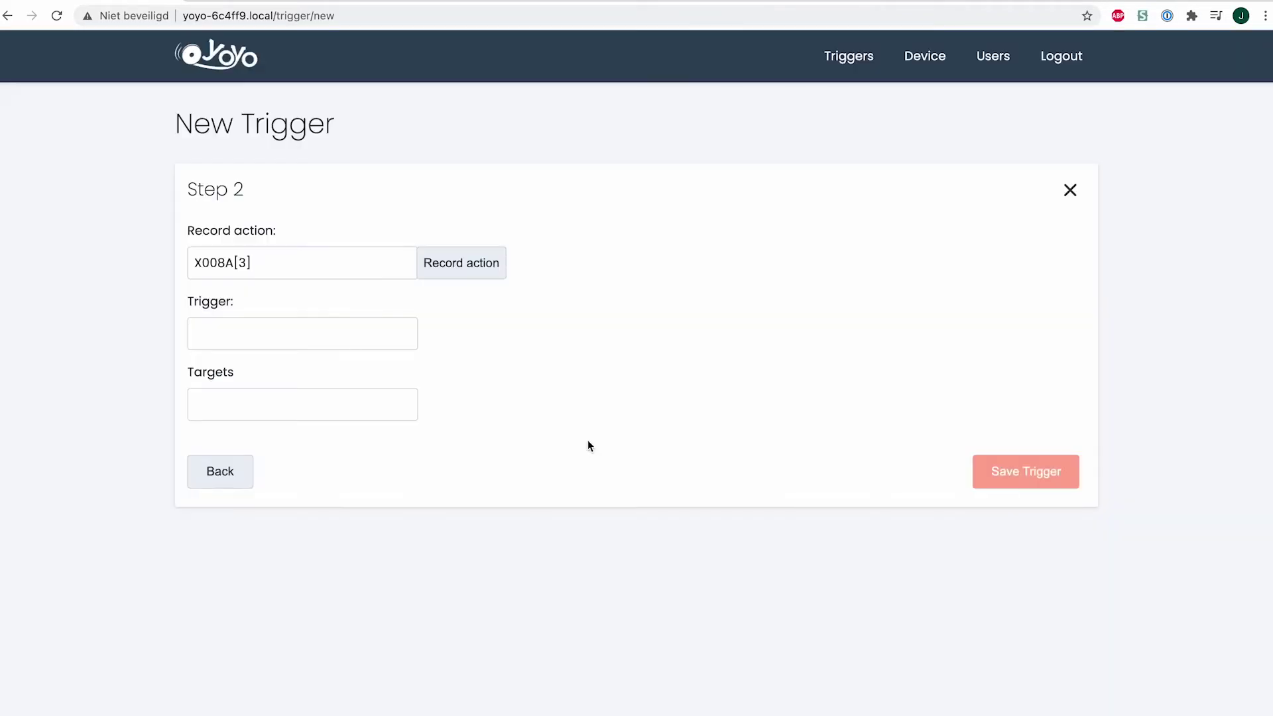
click(245, 337)
text(secure)
key(Tab)
text(192.168.0.35)
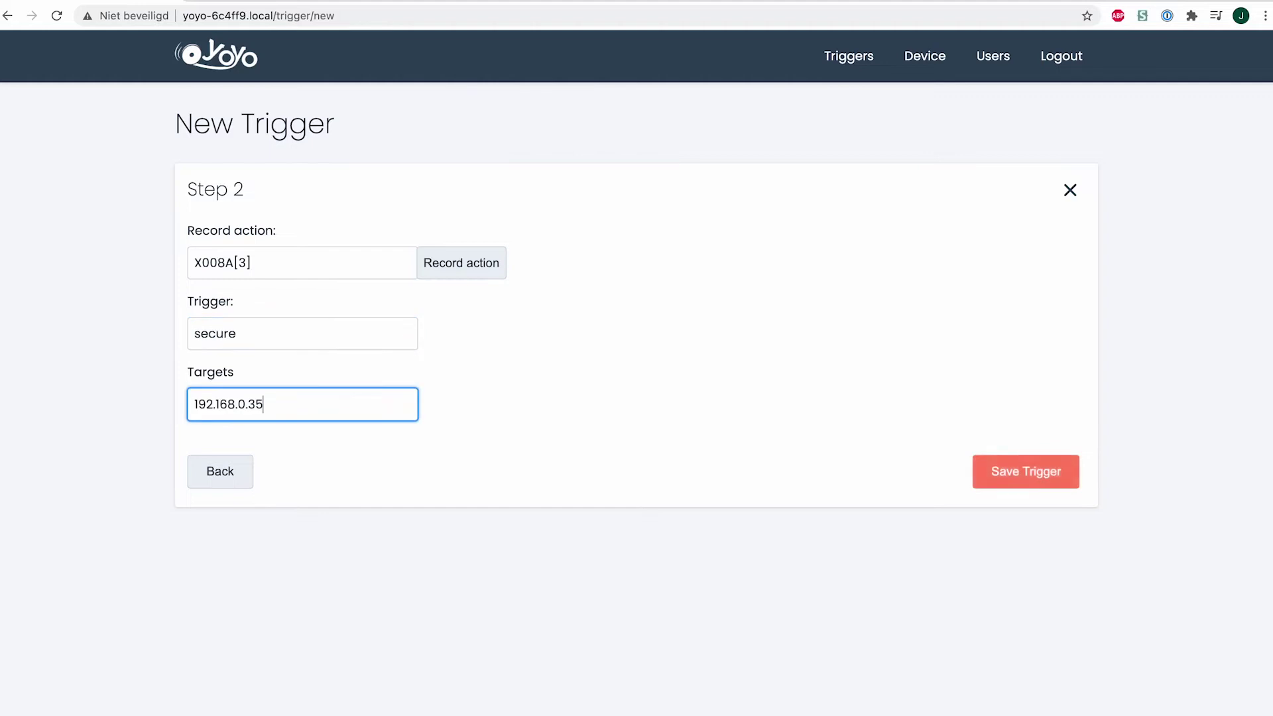
click(1004, 471)
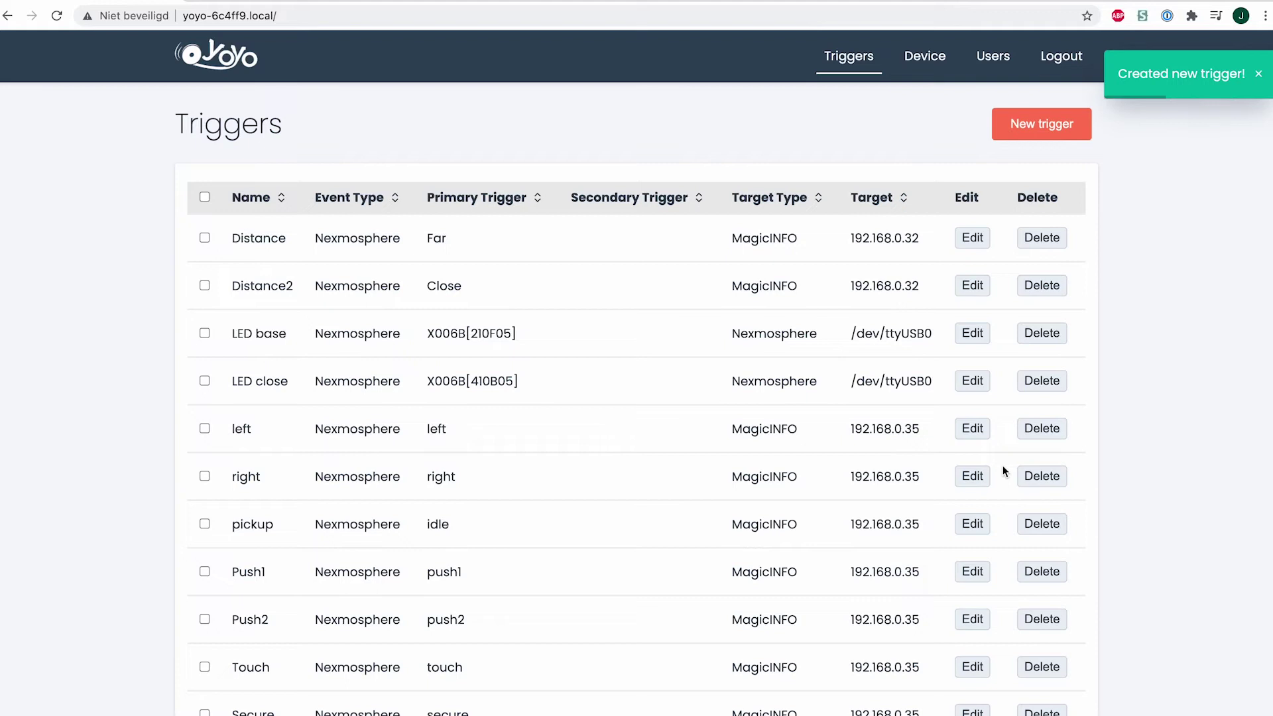
scroll(1002, 467, down, 1)
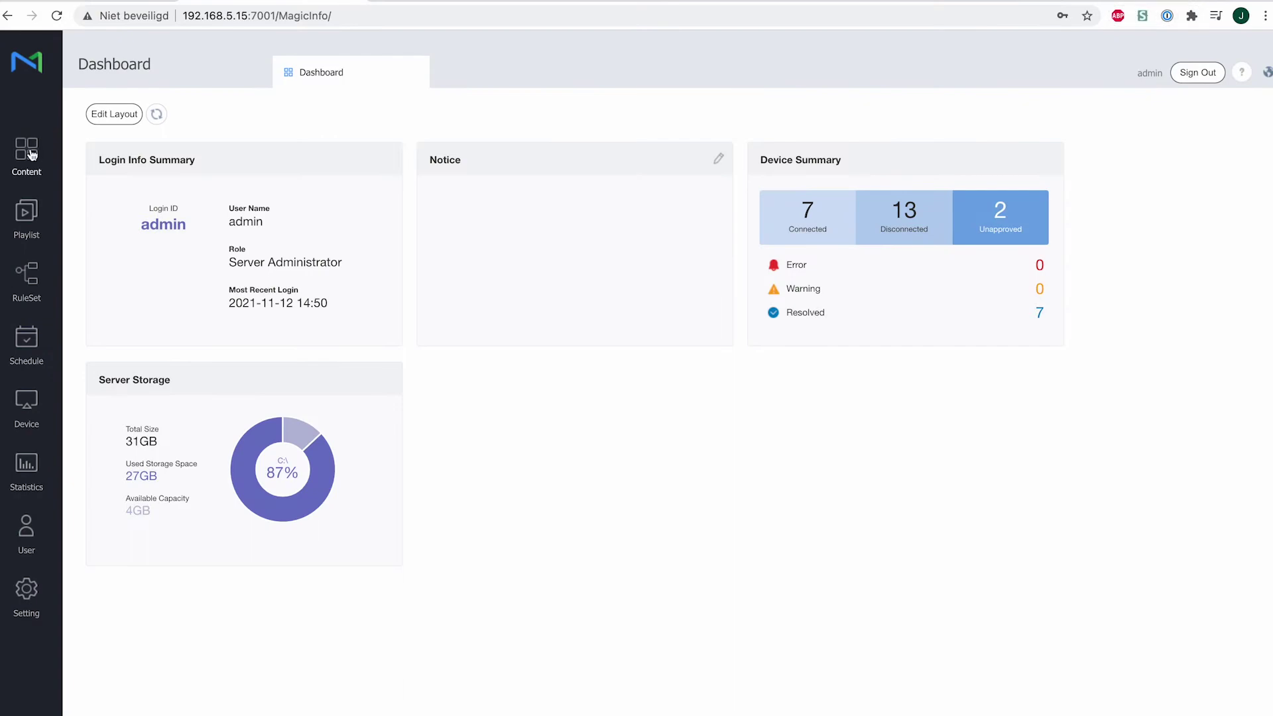
Step: Open MagicINFO Web Author from the content area and create a new LFD signage file at 16:9 resolution
click(26, 154)
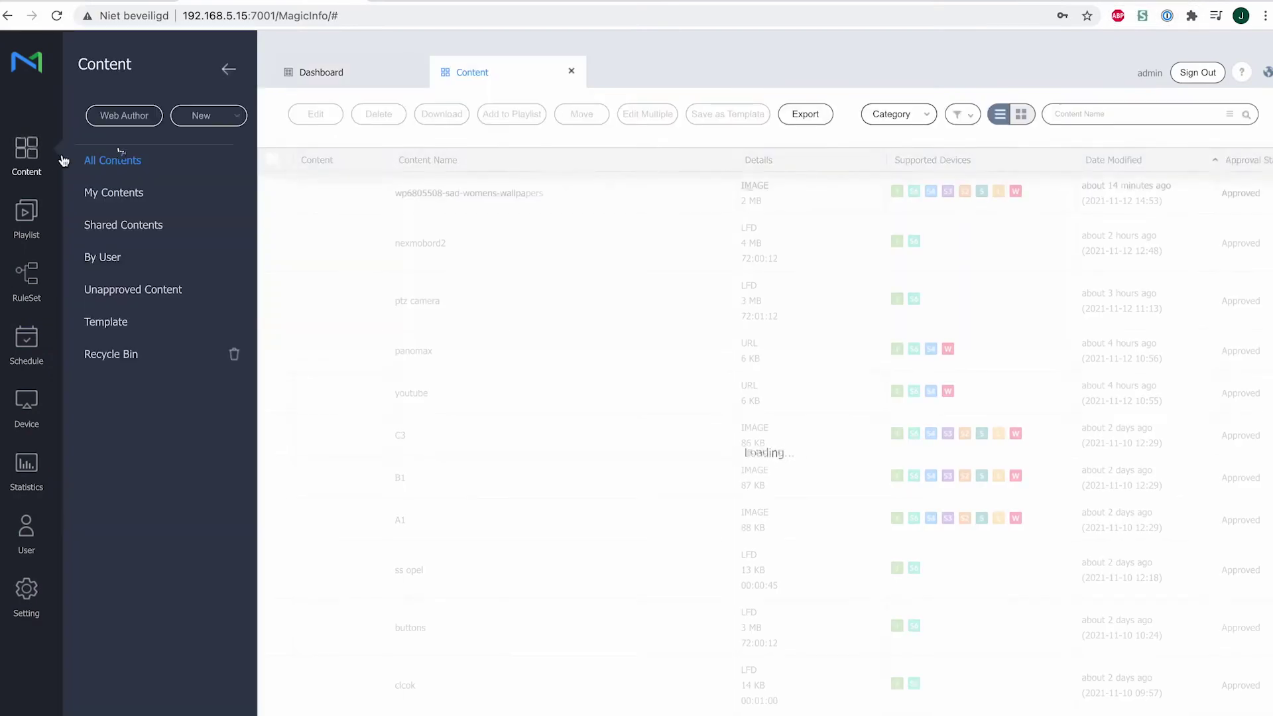
click(138, 117)
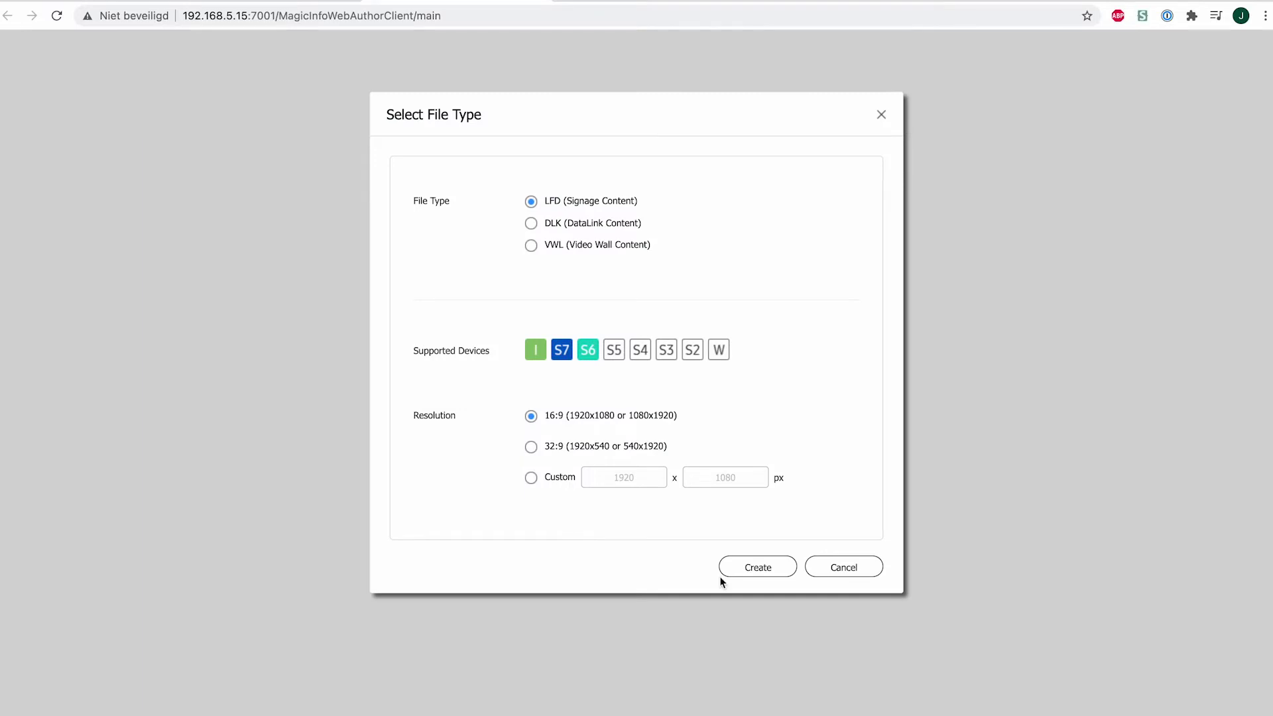
click(739, 567)
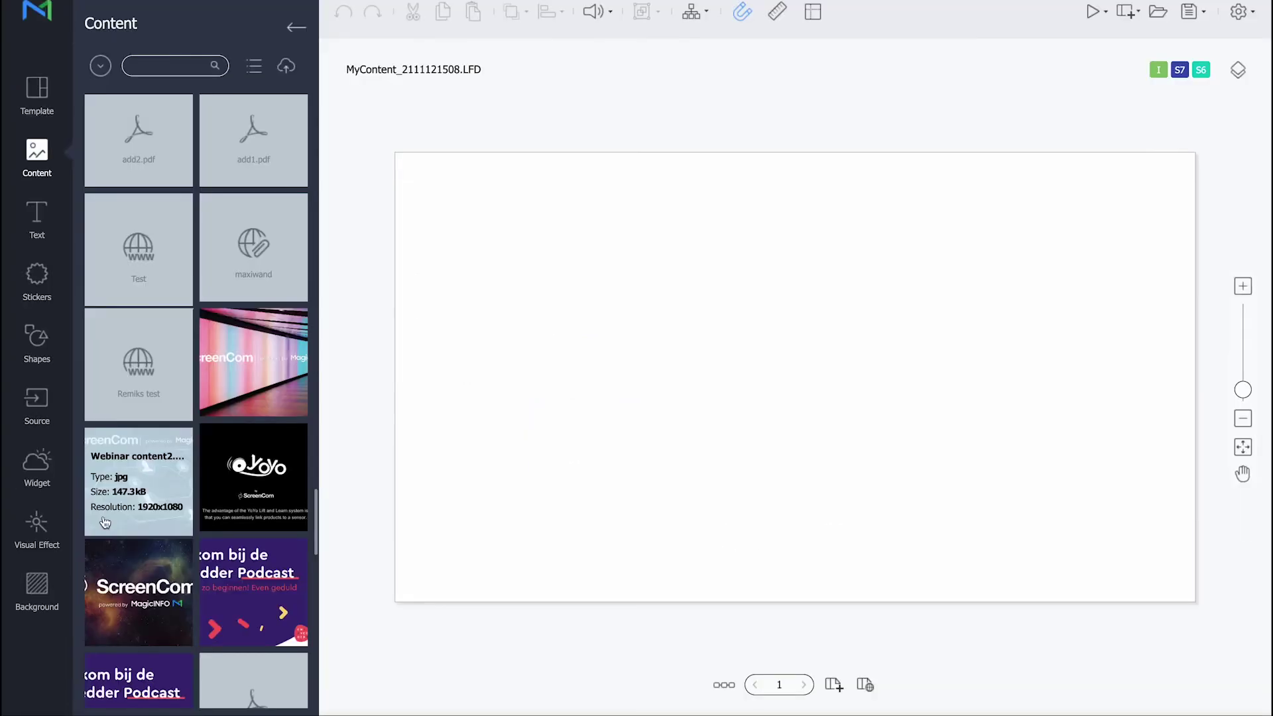
Step: Place the dark space ScreenCom image full size on page 1 and set the page duration to 23 h 59 m 59 s
drag(138, 592, 566, 395)
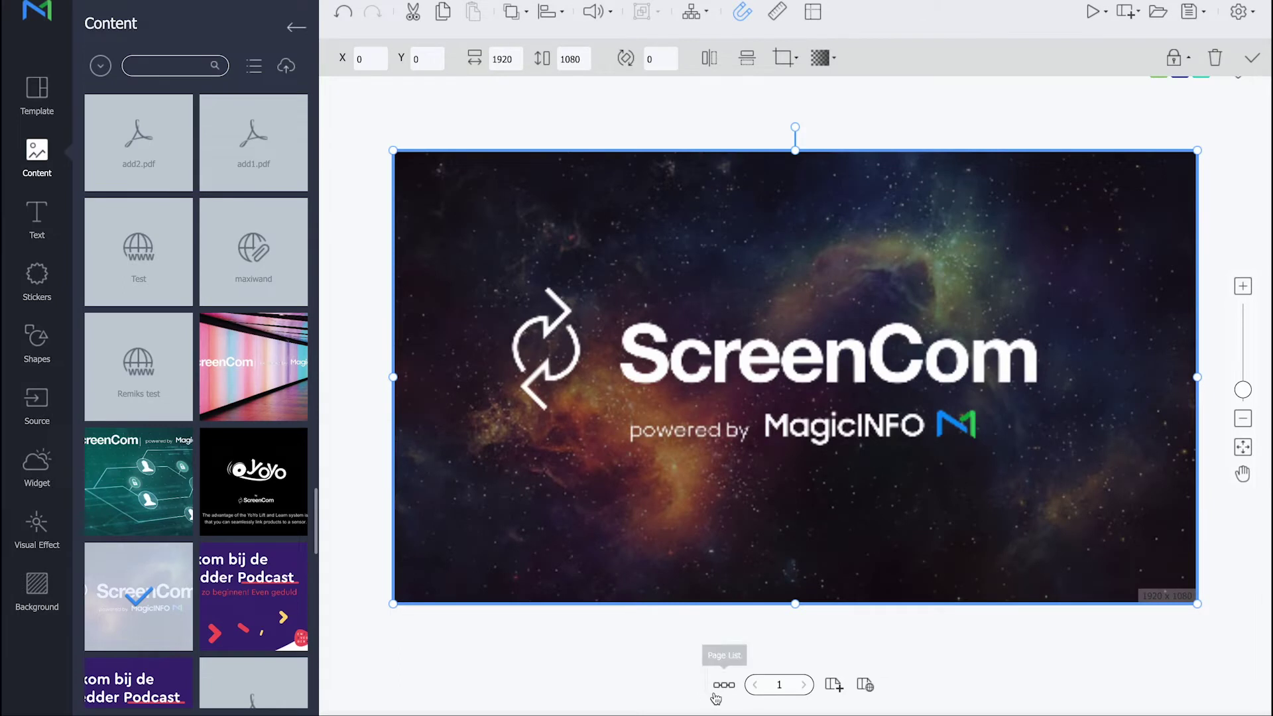
click(723, 684)
click(350, 684)
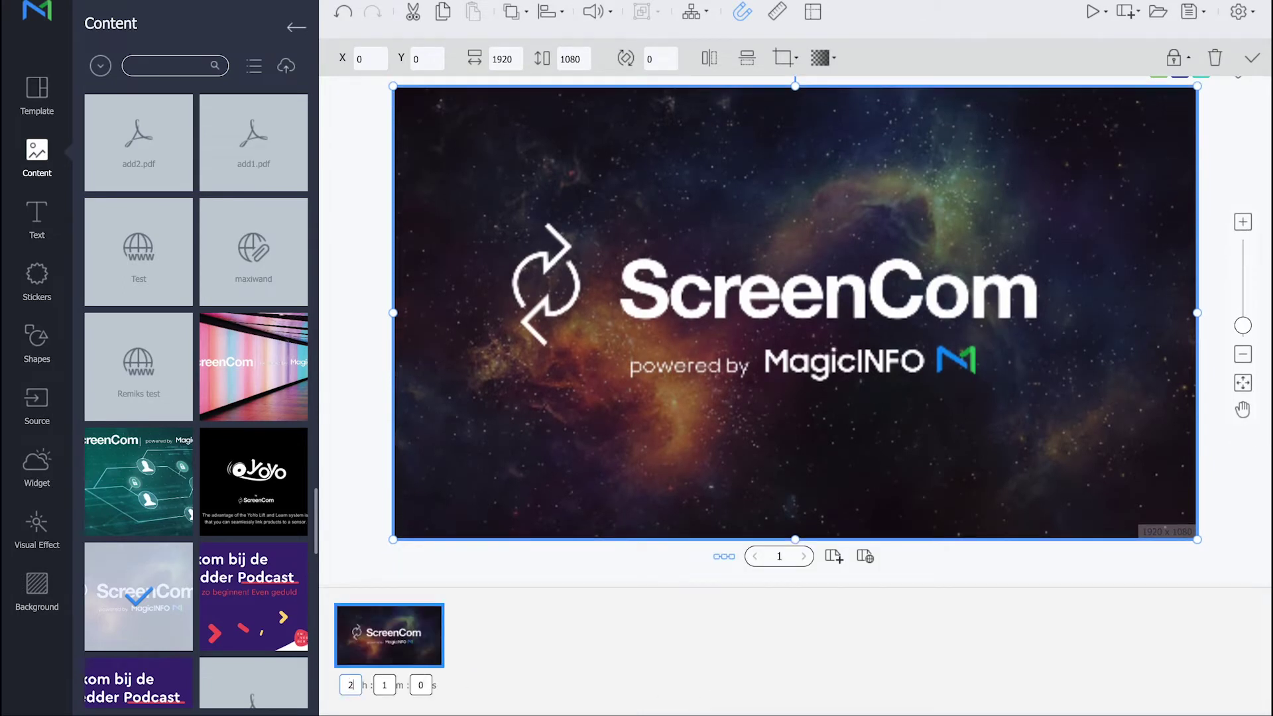
key(Tab)
text(59)
Step: Add page 2 with the pink Webinar content.jpg image and set its duration to 5 seconds
click(833, 554)
drag(259, 371, 500, 370)
click(496, 685)
key(BackSpace)
key(Tab)
text(5)
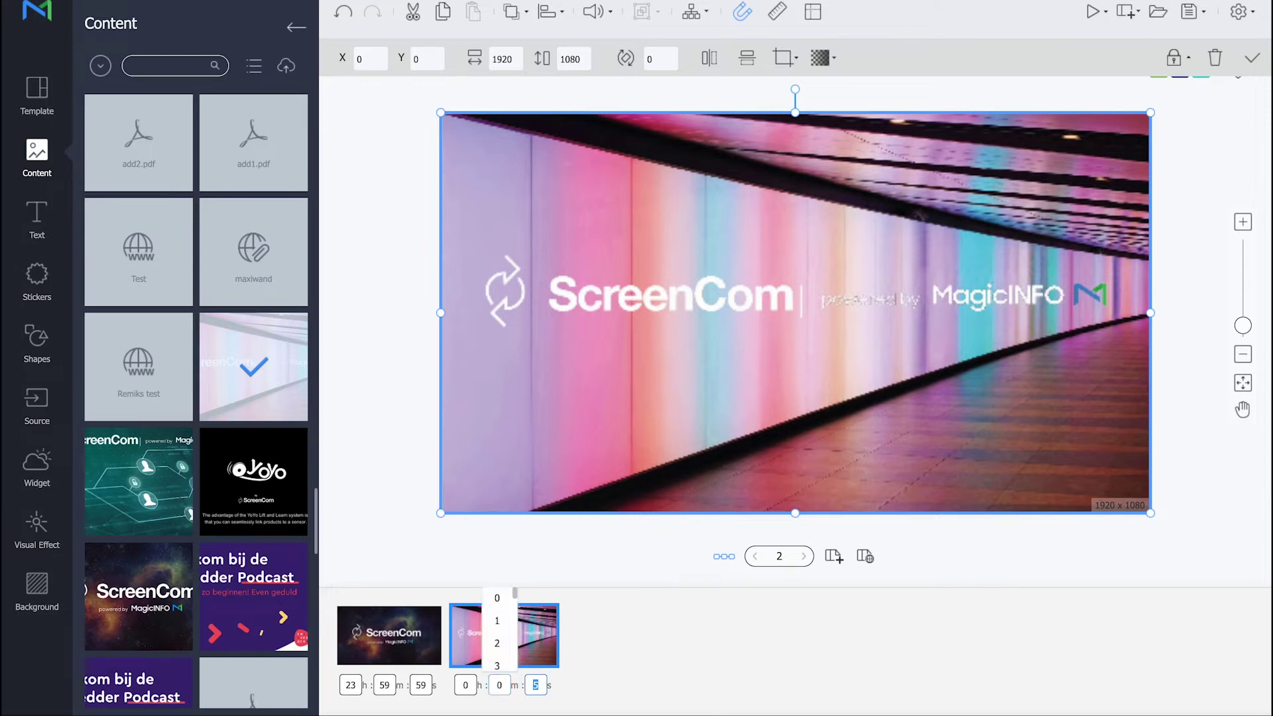
click(659, 679)
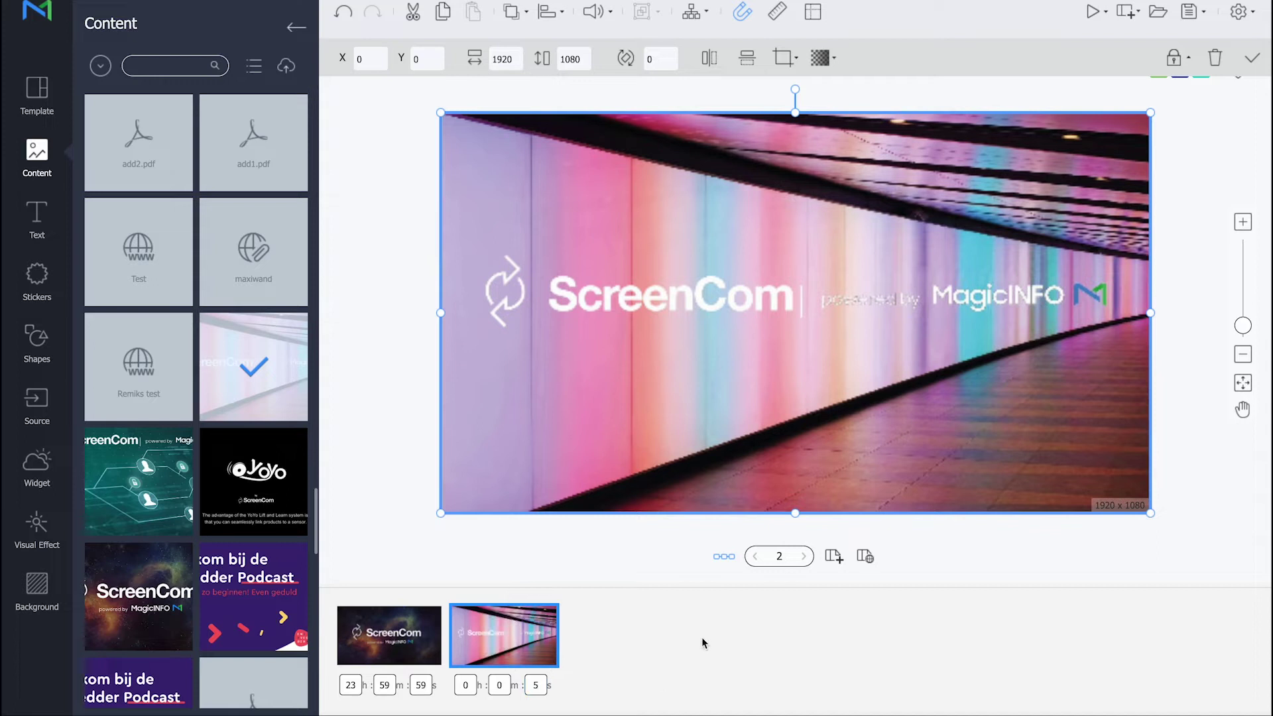
Step: Add page 3 with the dark space ScreenCom image and set its duration to 23 h 59 m 59 s
click(833, 556)
drag(137, 562, 573, 421)
click(577, 685)
text(2)
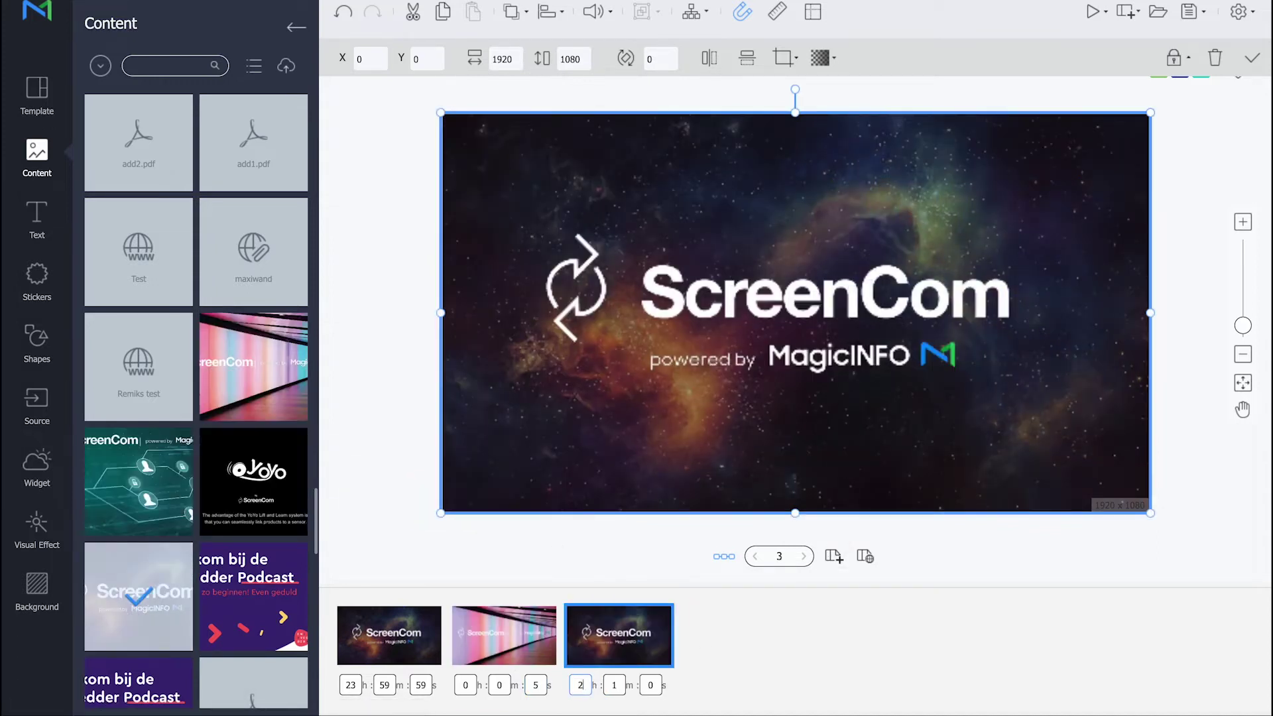
text(59)
Step: Add page 4 with the green network ScreenCom image and set its duration to 5 seconds
click(834, 556)
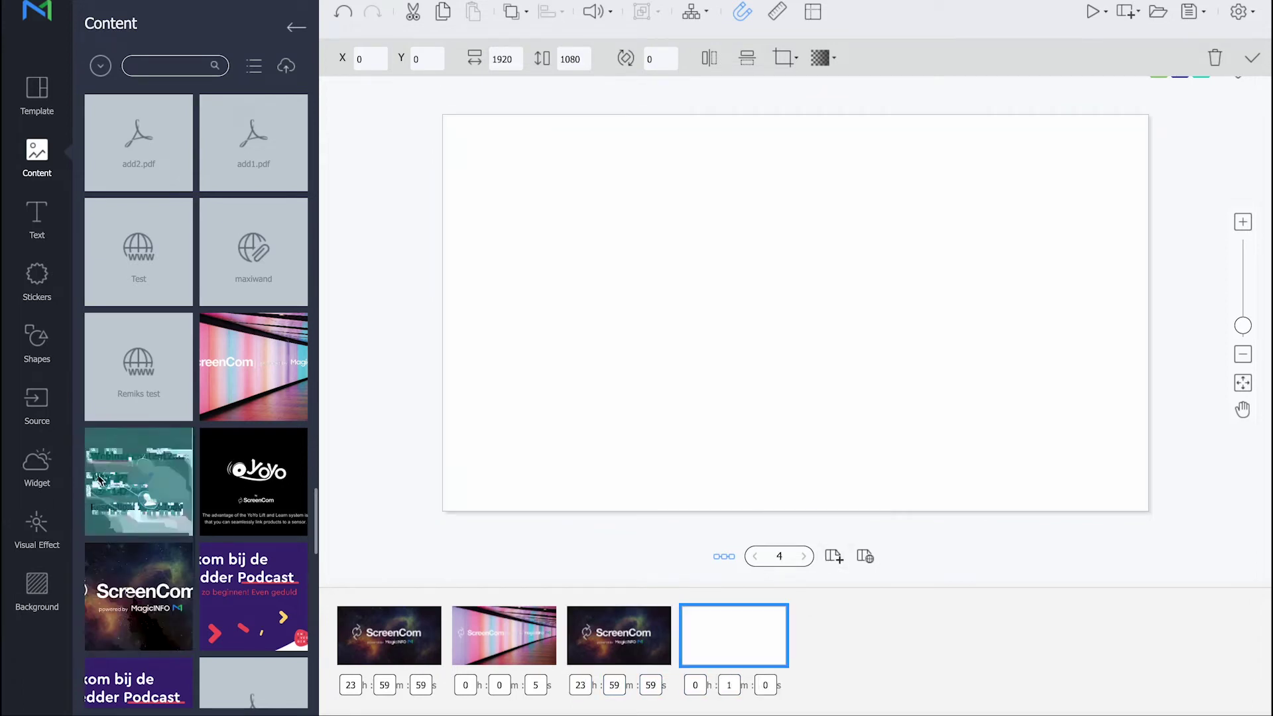
drag(99, 481, 676, 327)
click(728, 685)
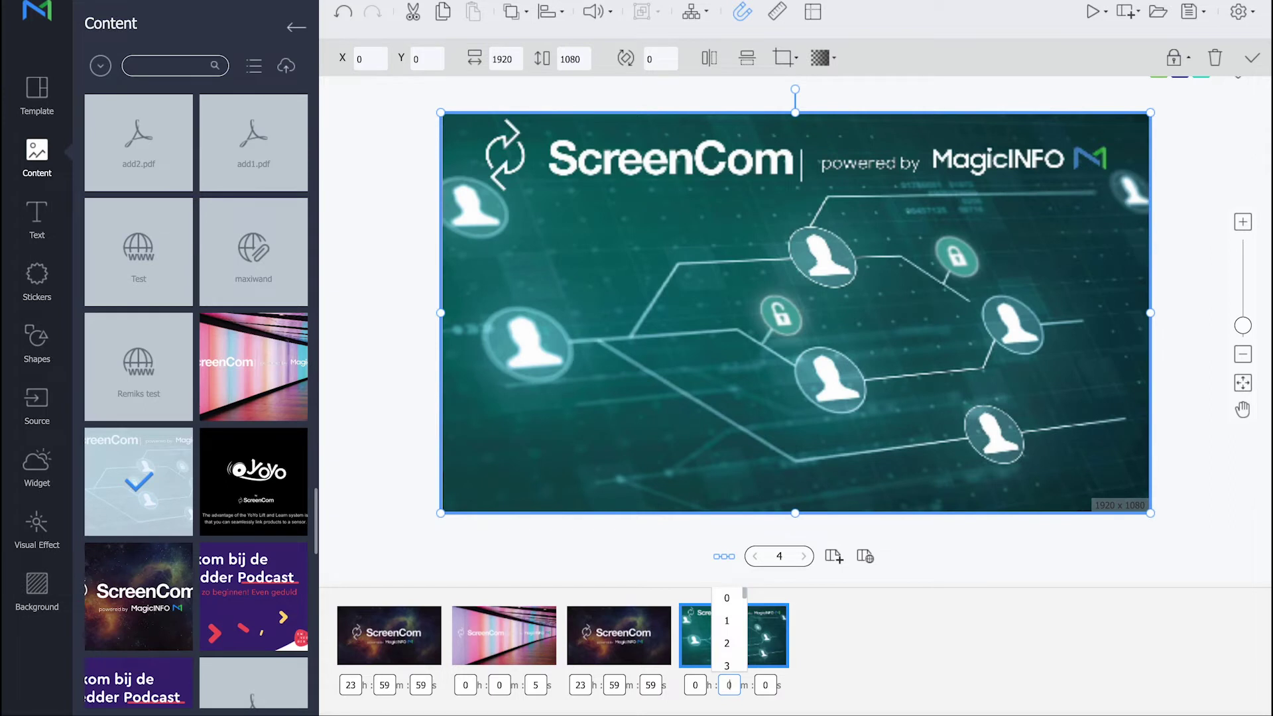
click(846, 675)
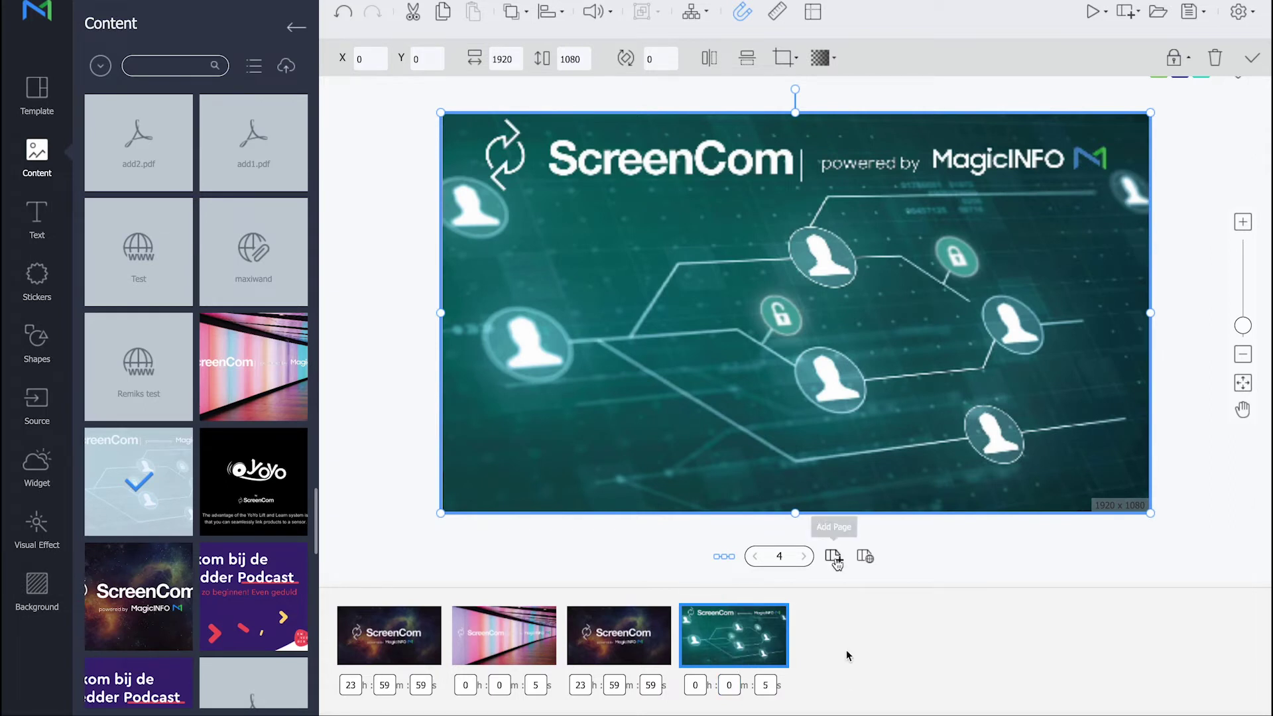
Step: Add page 5 with the dark space ScreenCom image and set its duration to 23 h 59 m 59 s
click(834, 556)
drag(146, 607, 591, 340)
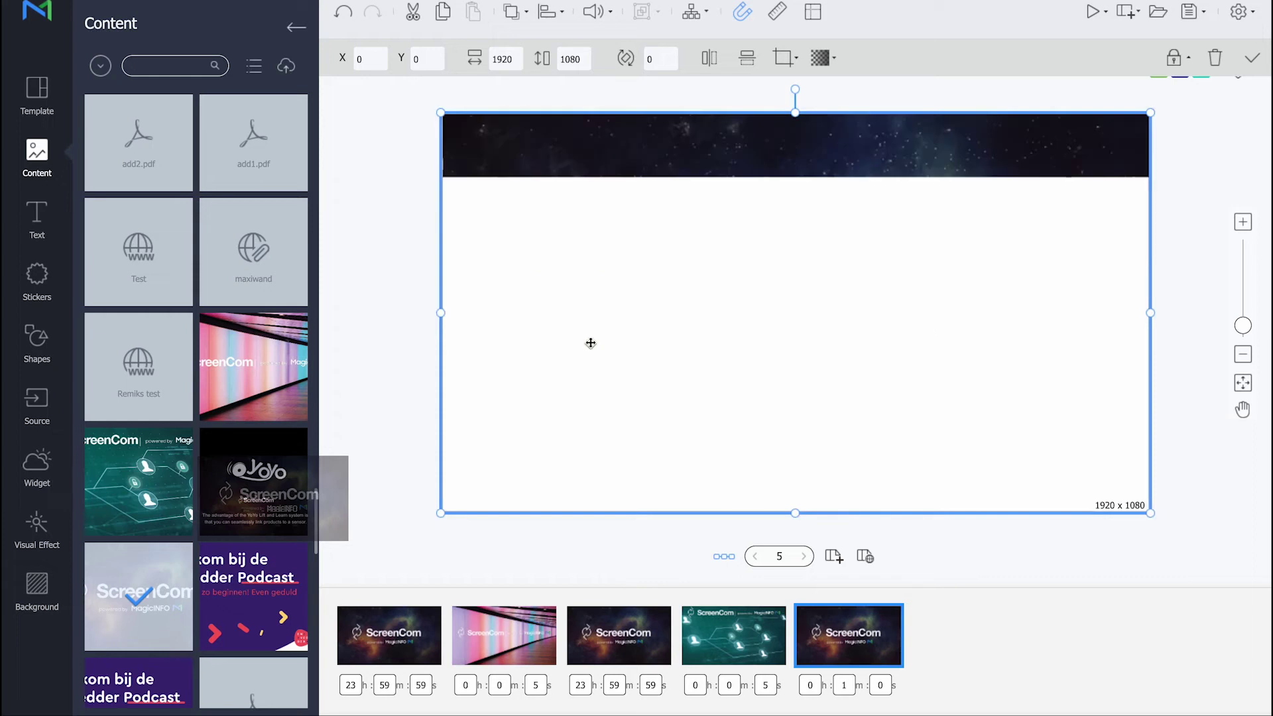
click(807, 685)
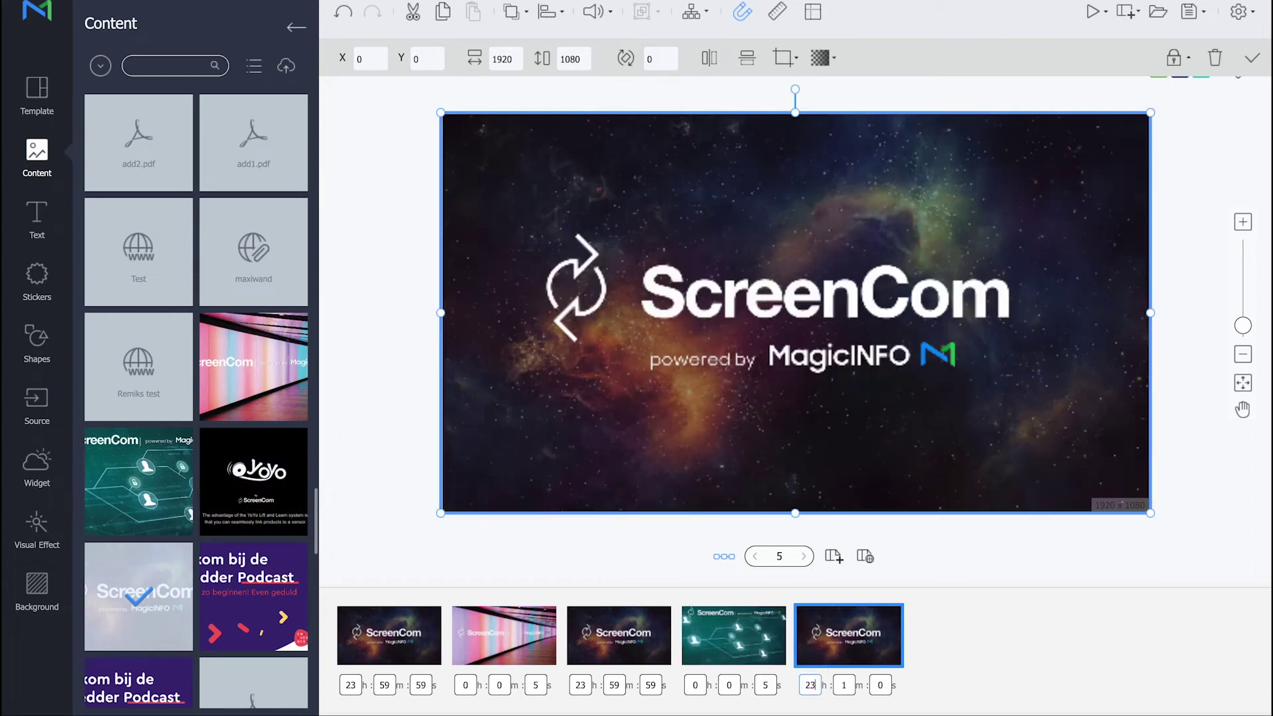
key(Tab)
text(59)
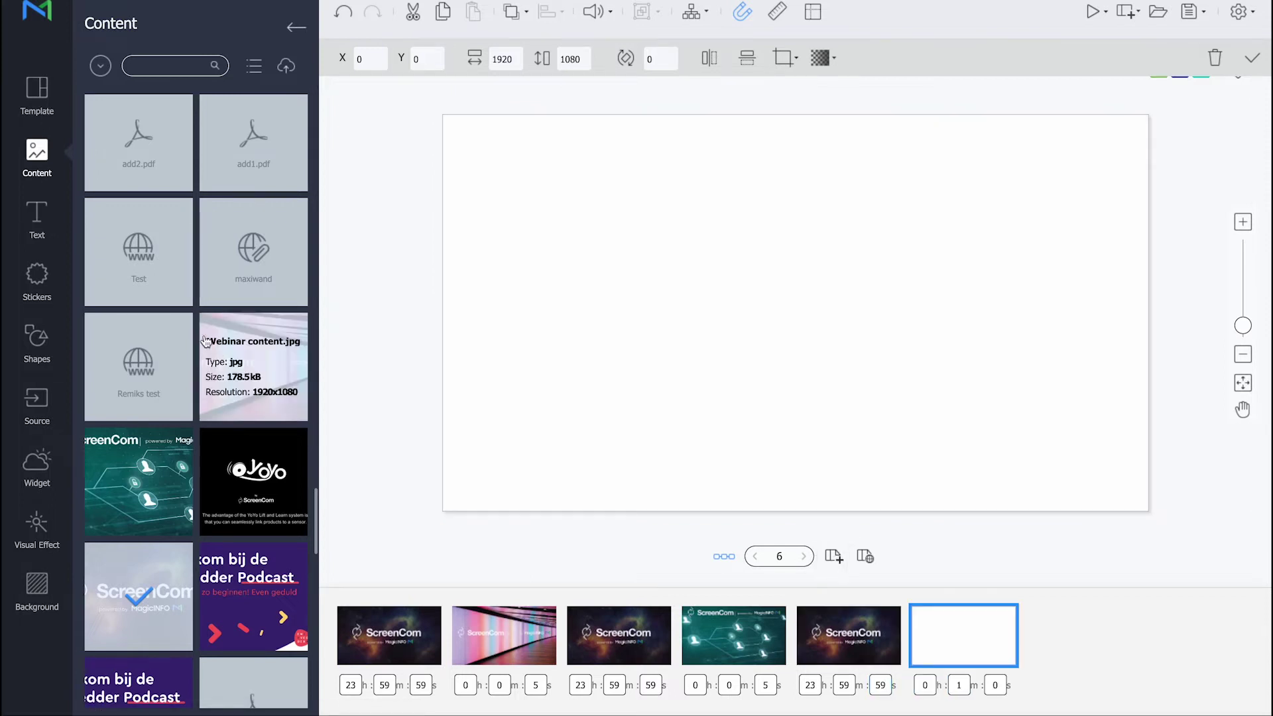
Step: Place the white MagicINFO logo image on page 6 and the dark space ScreenCom image on a new page 7
scroll(205, 341, down, 5)
drag(132, 192, 729, 292)
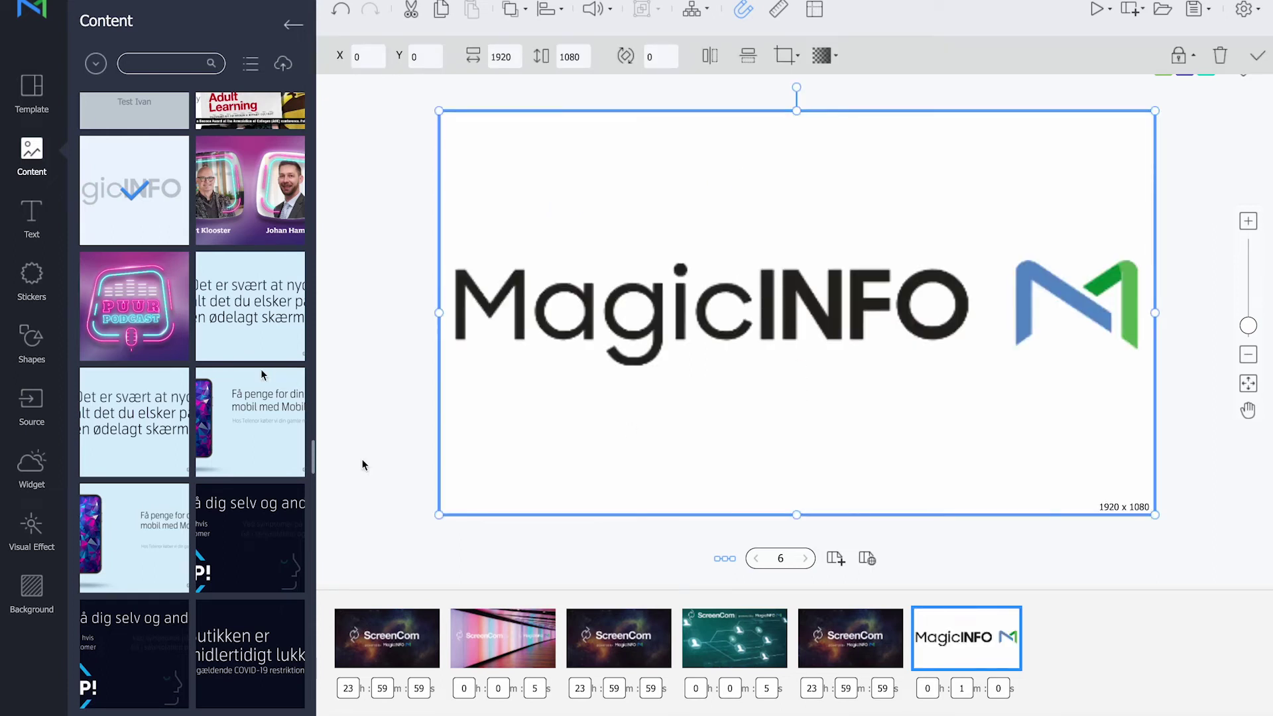
click(835, 557)
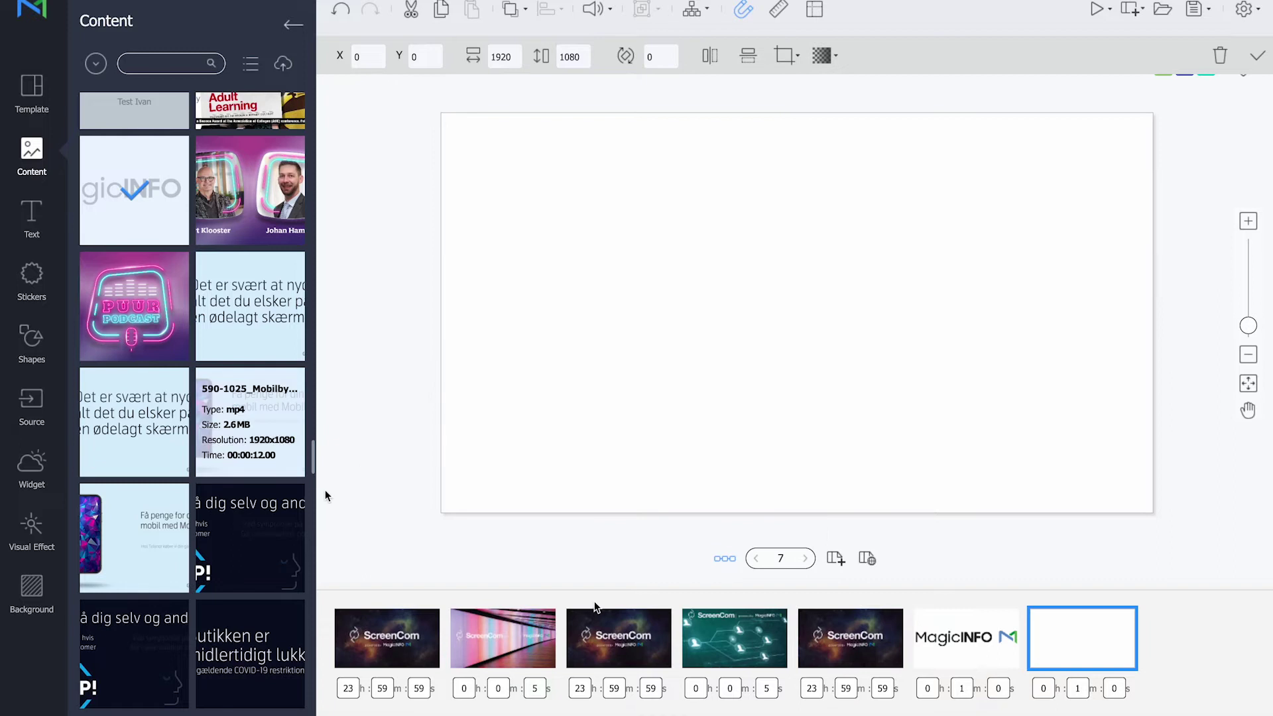
scroll(250, 404, down, 10)
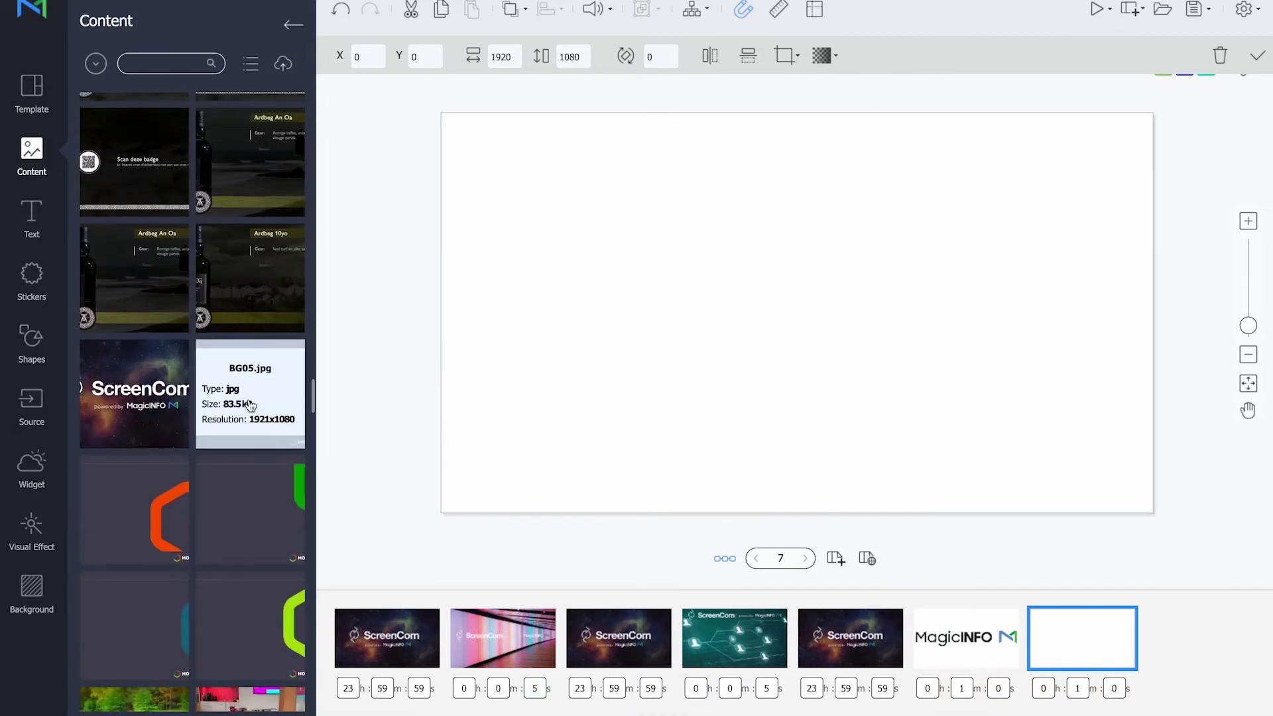
scroll(250, 404, up, 1)
drag(133, 437, 810, 329)
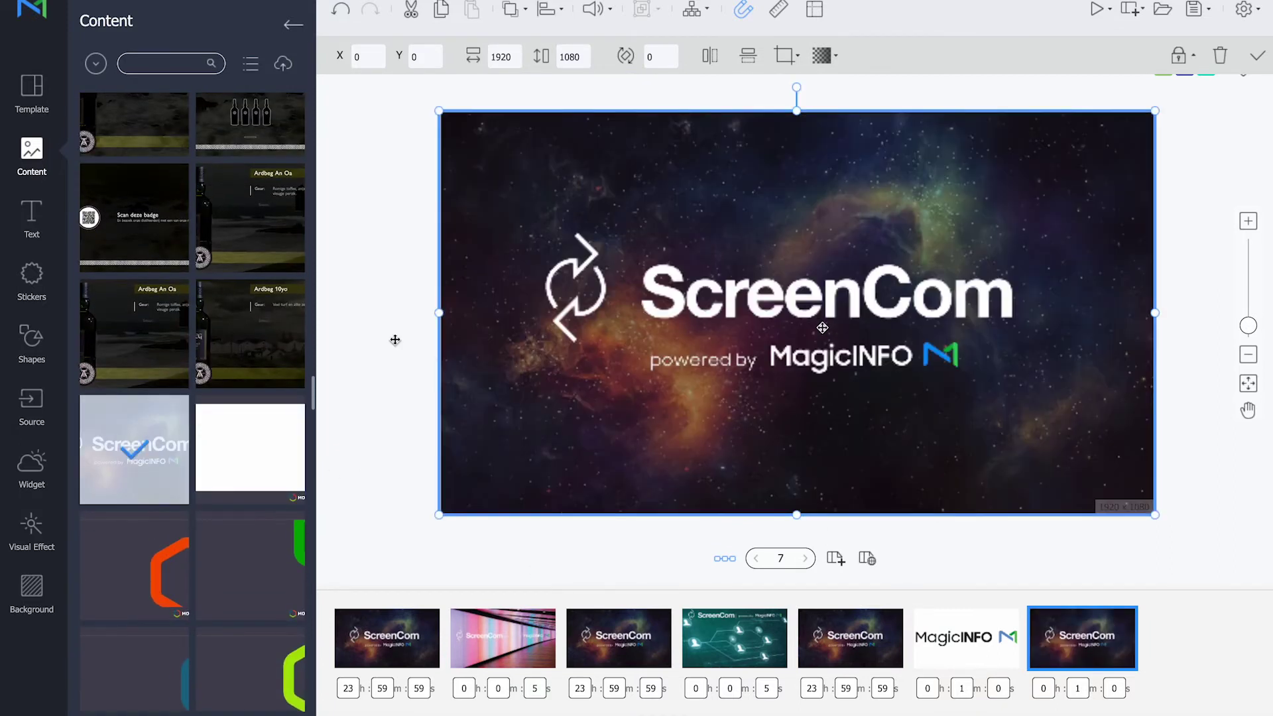
Step: Add an empty page 8 and set the duration of page 7 to 23 h 59 m 59 s
click(832, 561)
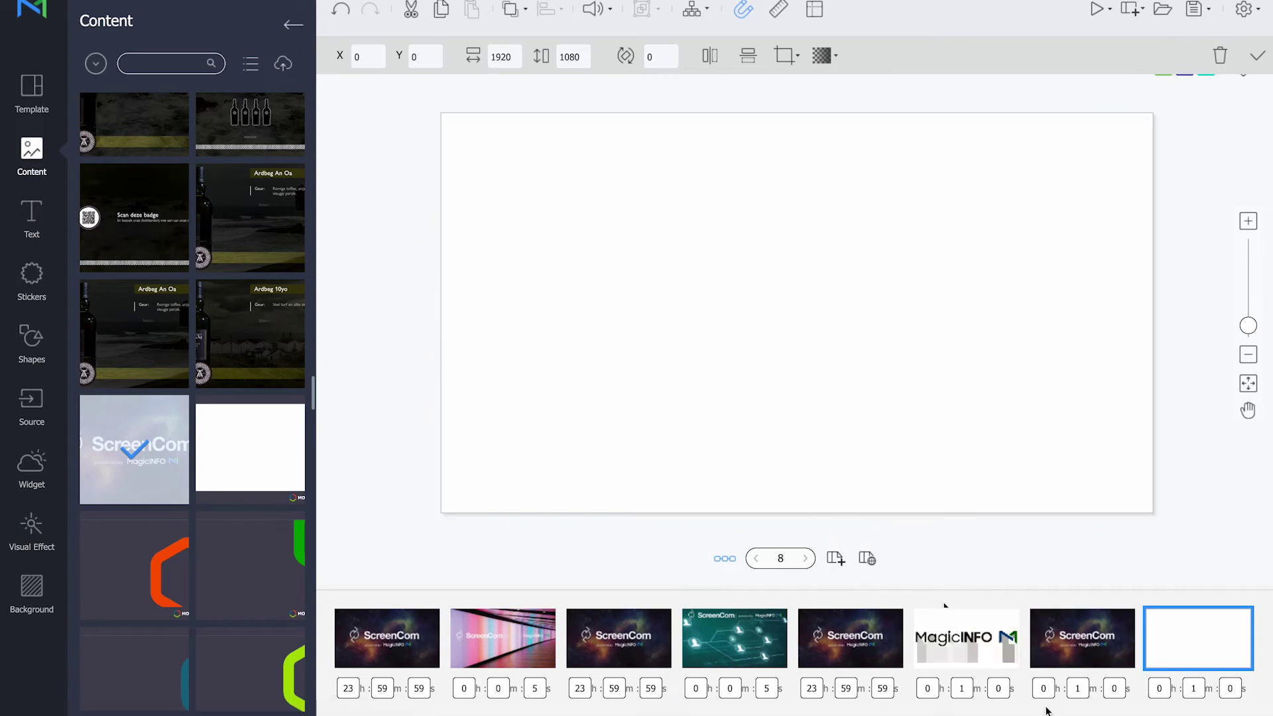
click(1043, 688)
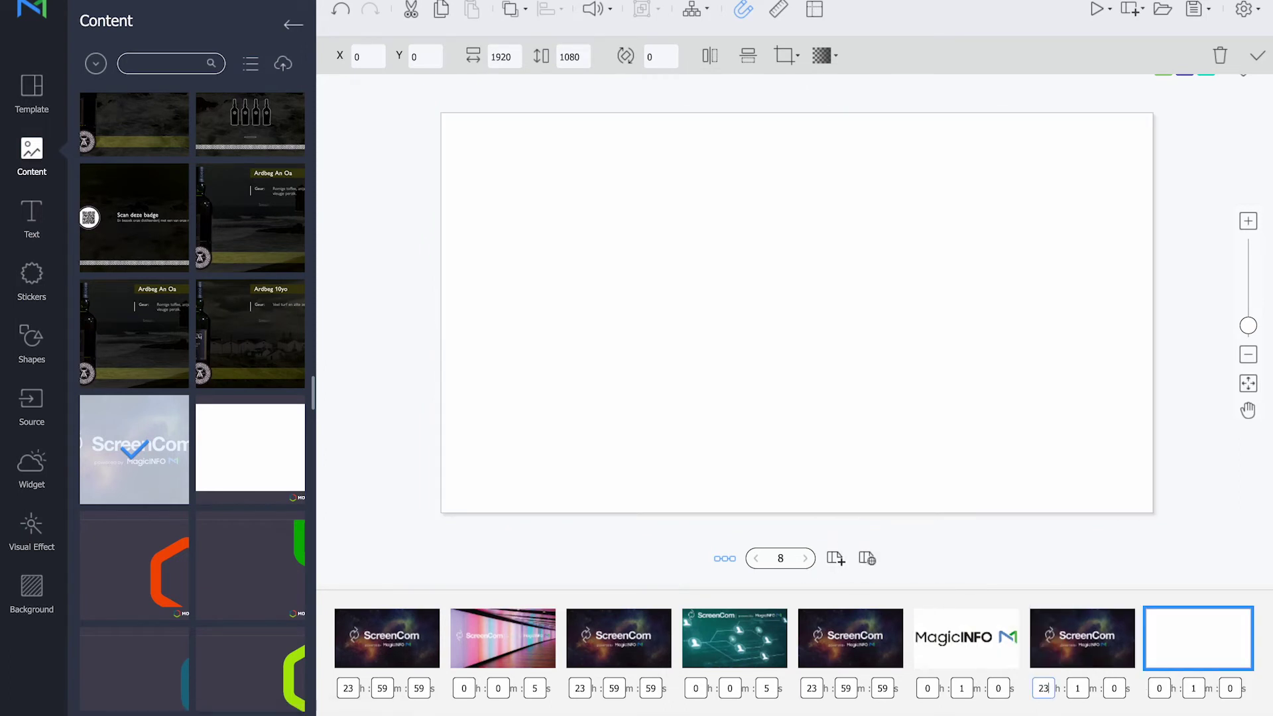
key(Tab)
text(5)
Step: Place the billiard image biljart.jpg from the content library on page 8
scroll(228, 435, down, 5)
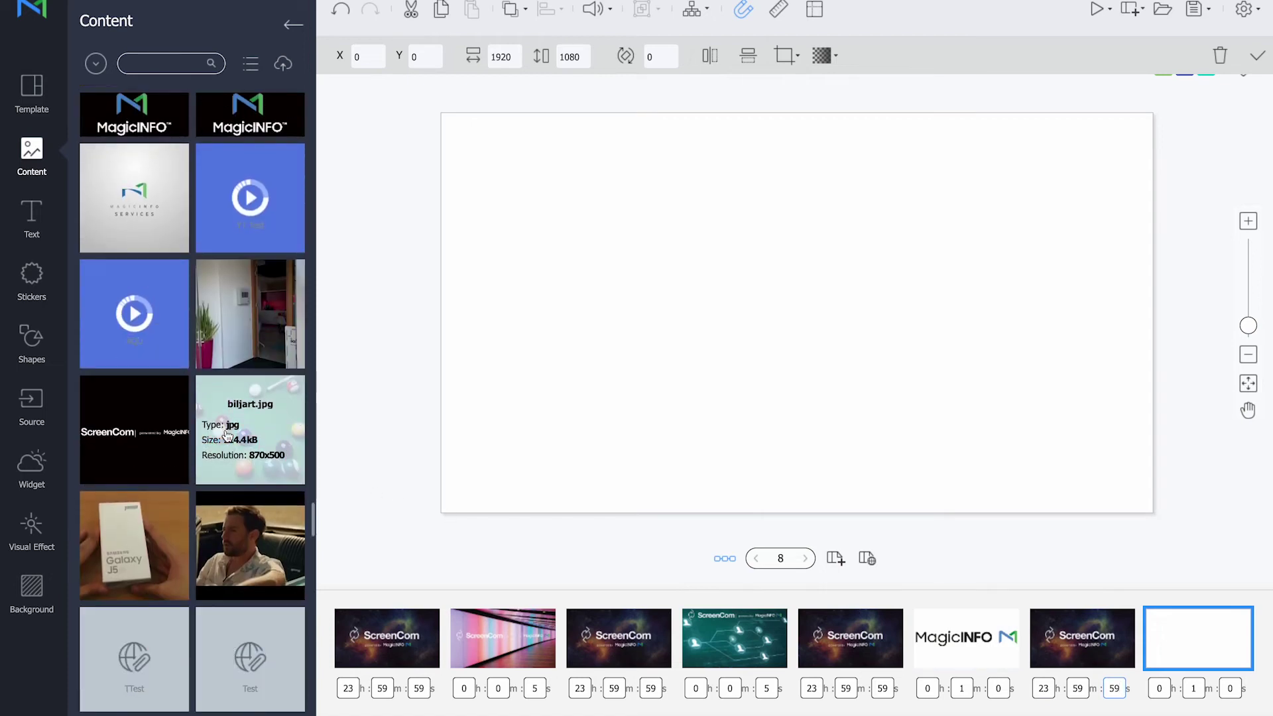
scroll(227, 436, down, 2)
drag(240, 319, 920, 481)
Step: Set the durations of pages 6 and 8 to 5 seconds and enlarge the billiard image to fill page 8
click(962, 688)
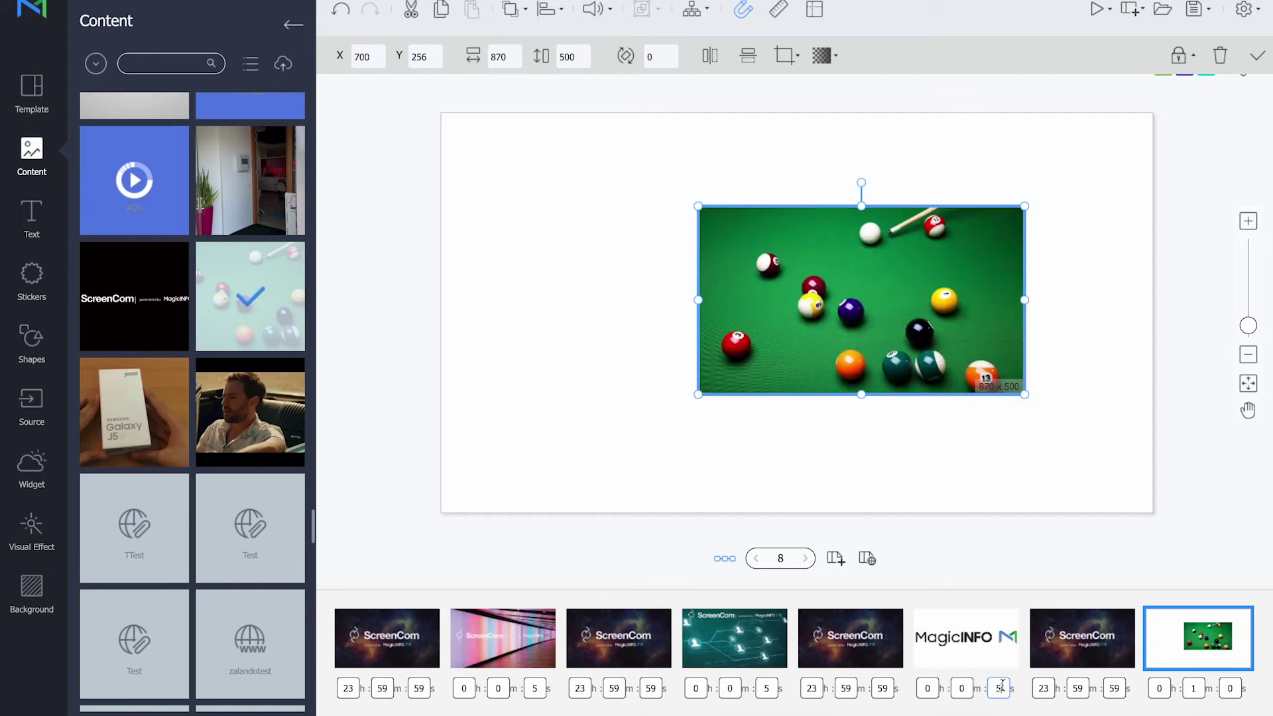
click(1193, 688)
click(1215, 559)
click(883, 362)
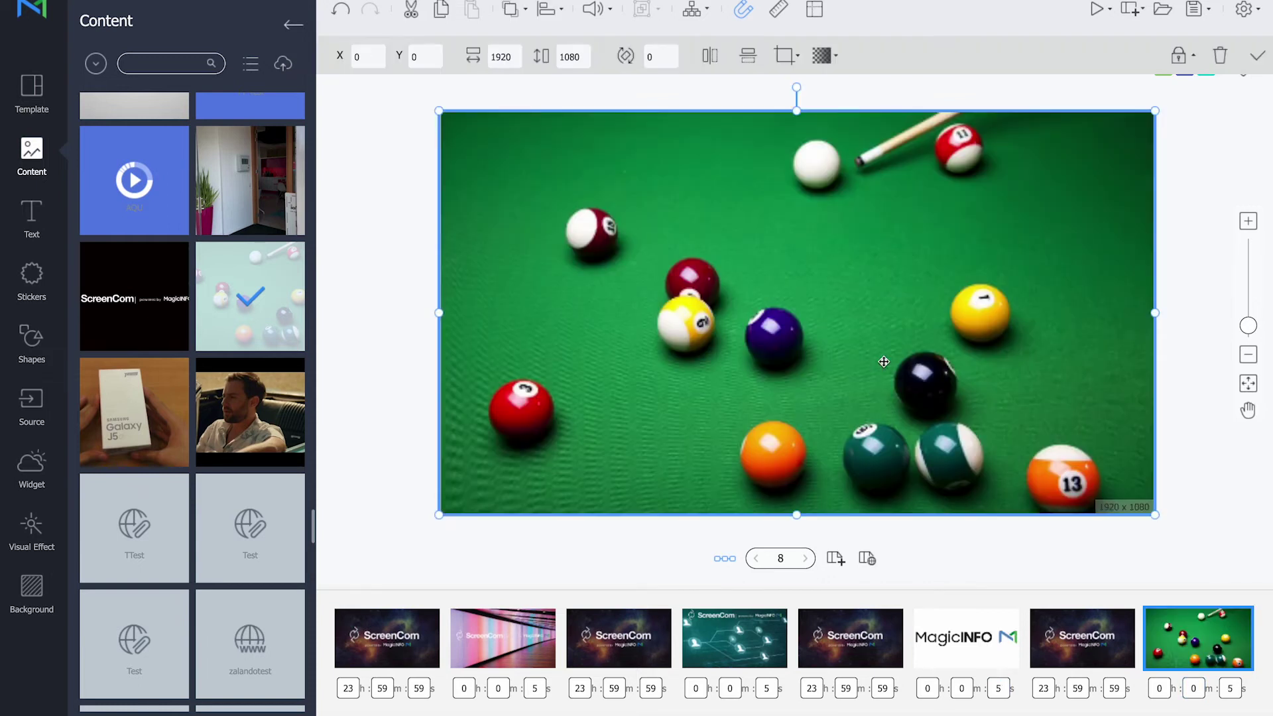
Step: Add a network port event to page 1 with trigger push1, copied from the Yoyo trigger list, going to Page2
mouse_move(388, 639)
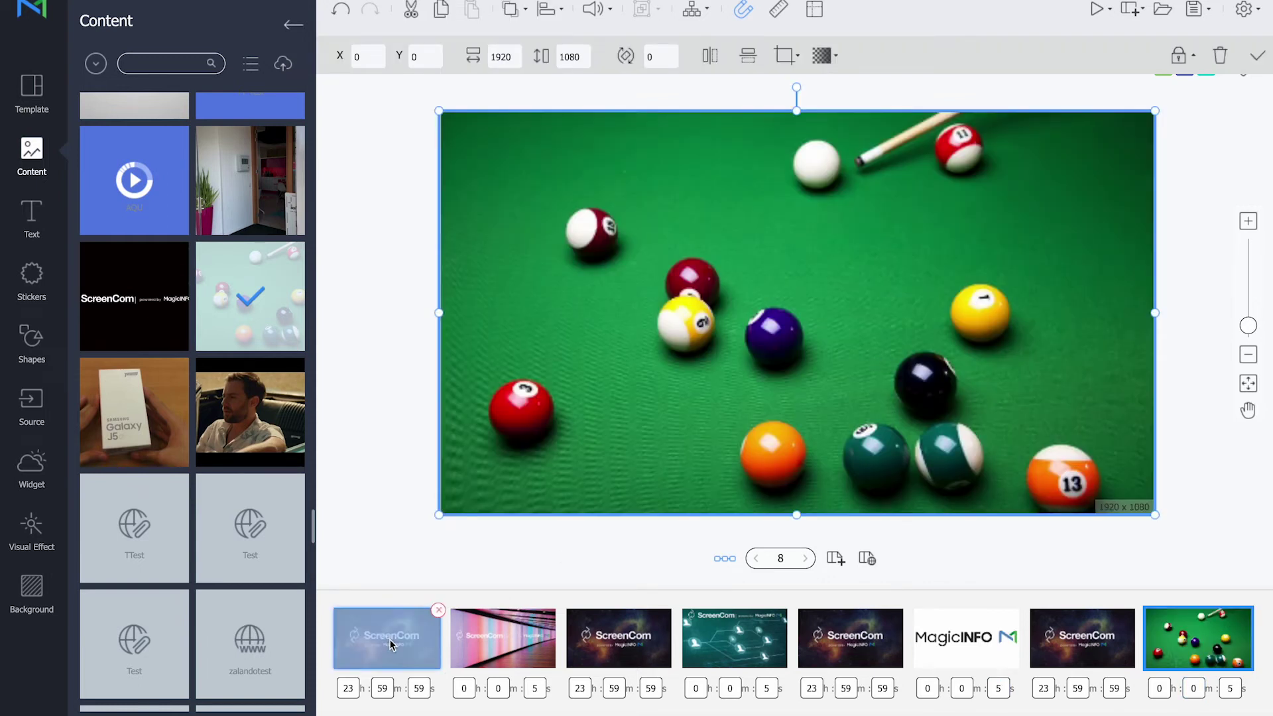
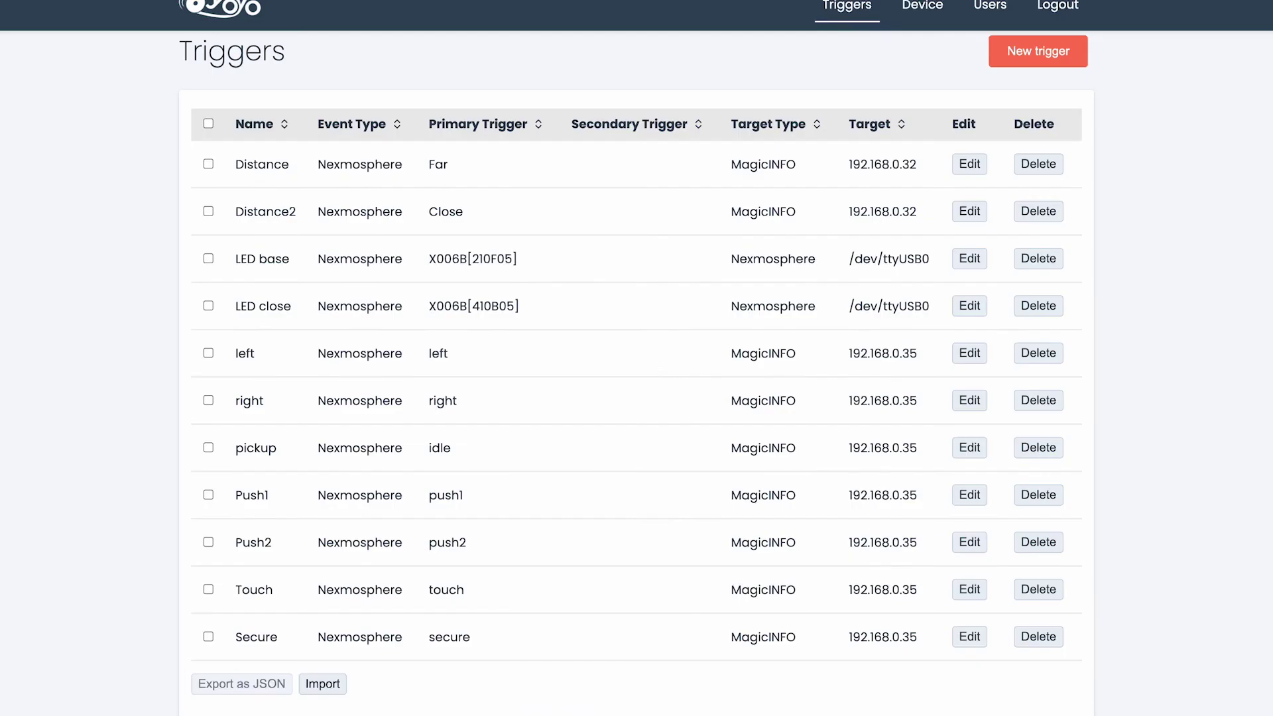
double_click(446, 502)
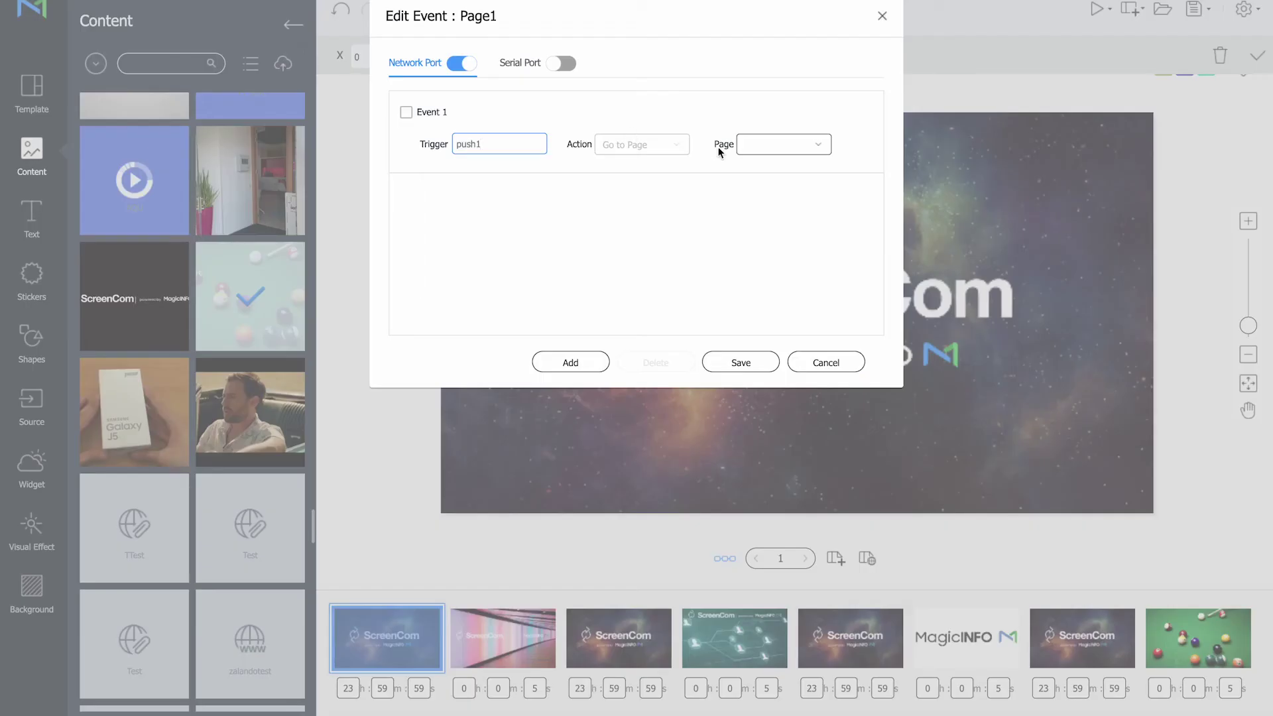
click(749, 146)
click(756, 196)
Step: Add a second event to page 1 with trigger push2, copied from the Yoyo trigger list, going to Page4
click(568, 363)
click(504, 226)
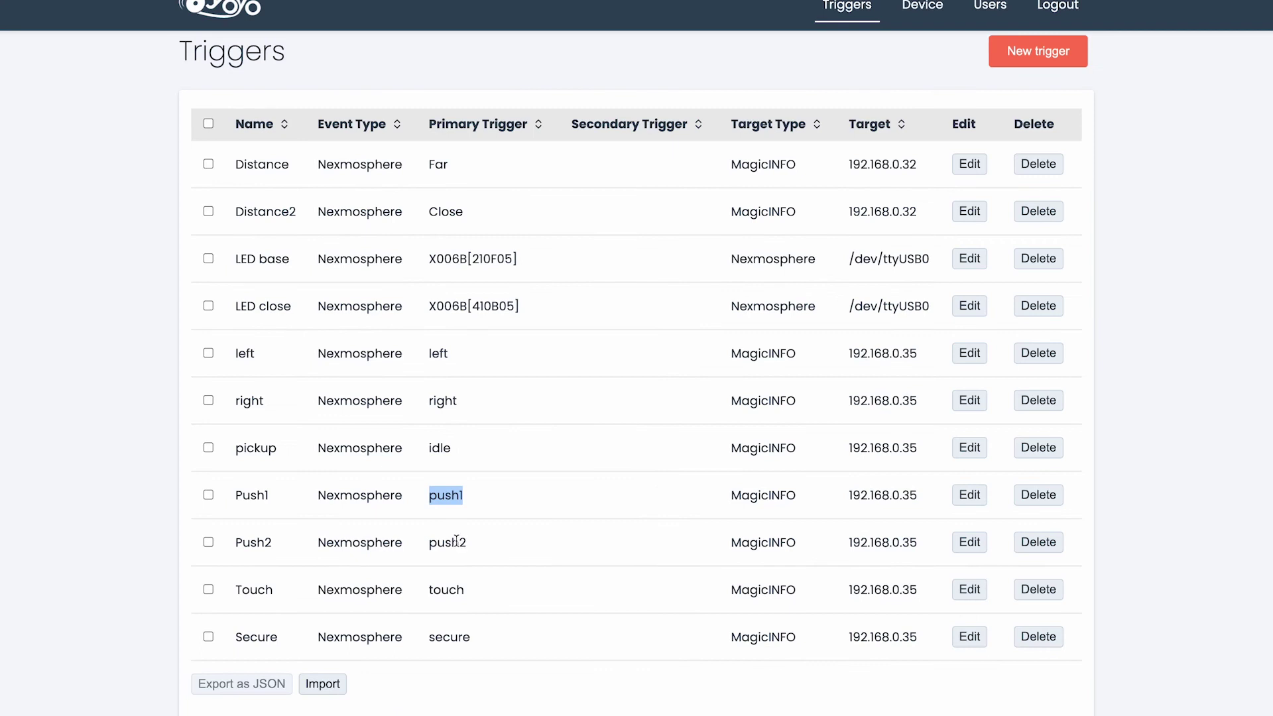
double_click(456, 542)
key(ctrl+c)
key(alt+Tab)
key(ctrl+v)
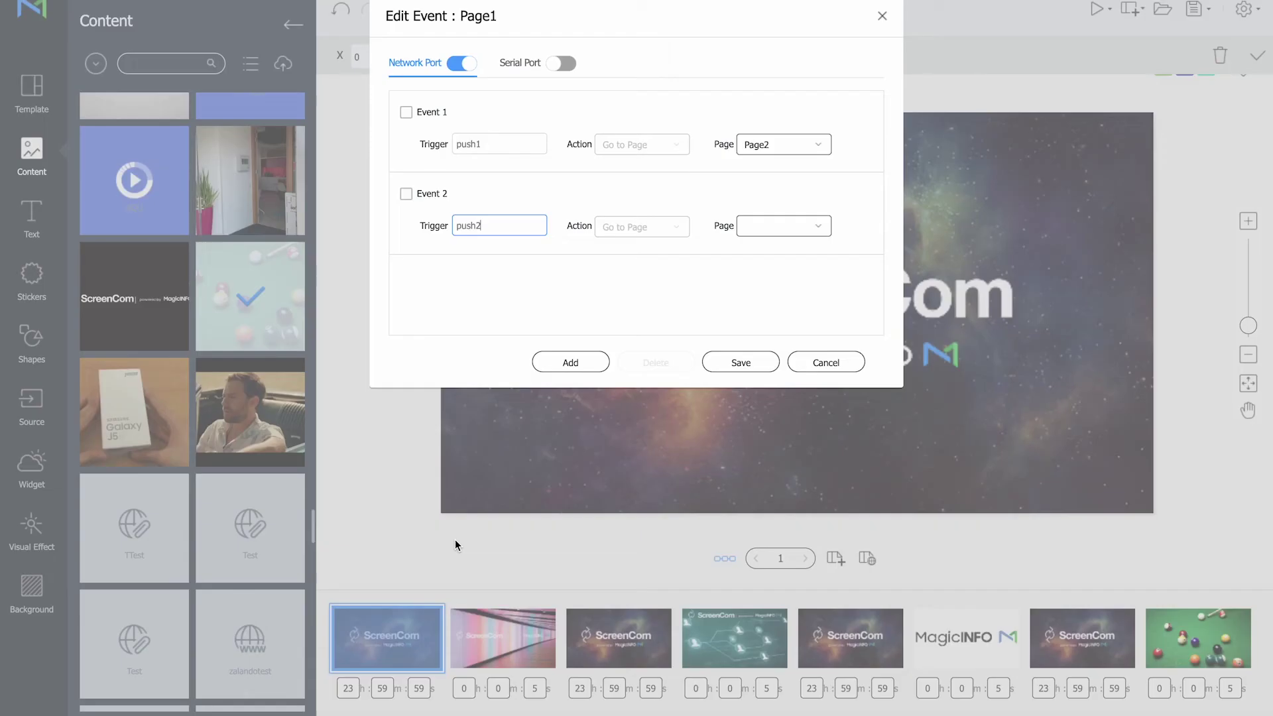
click(762, 226)
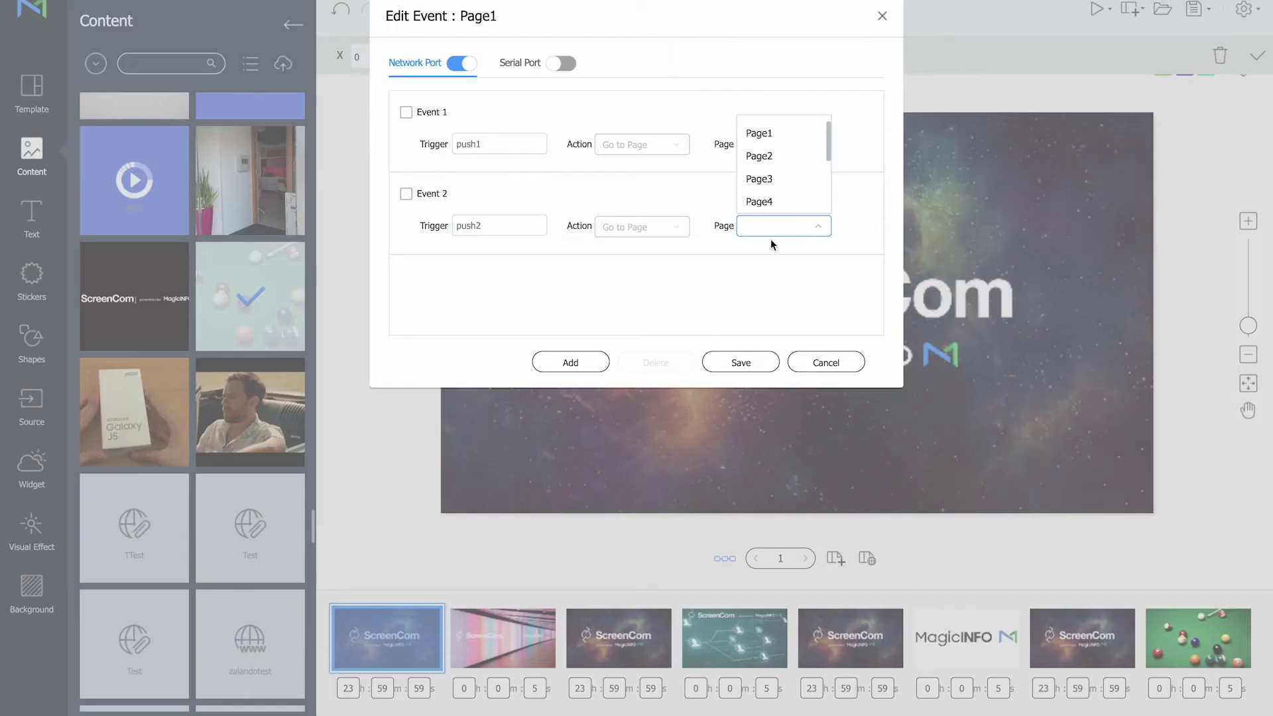
click(772, 202)
Step: Add a third event to page 1 with trigger touch, copied from the Yoyo trigger list, going to Page6
click(573, 360)
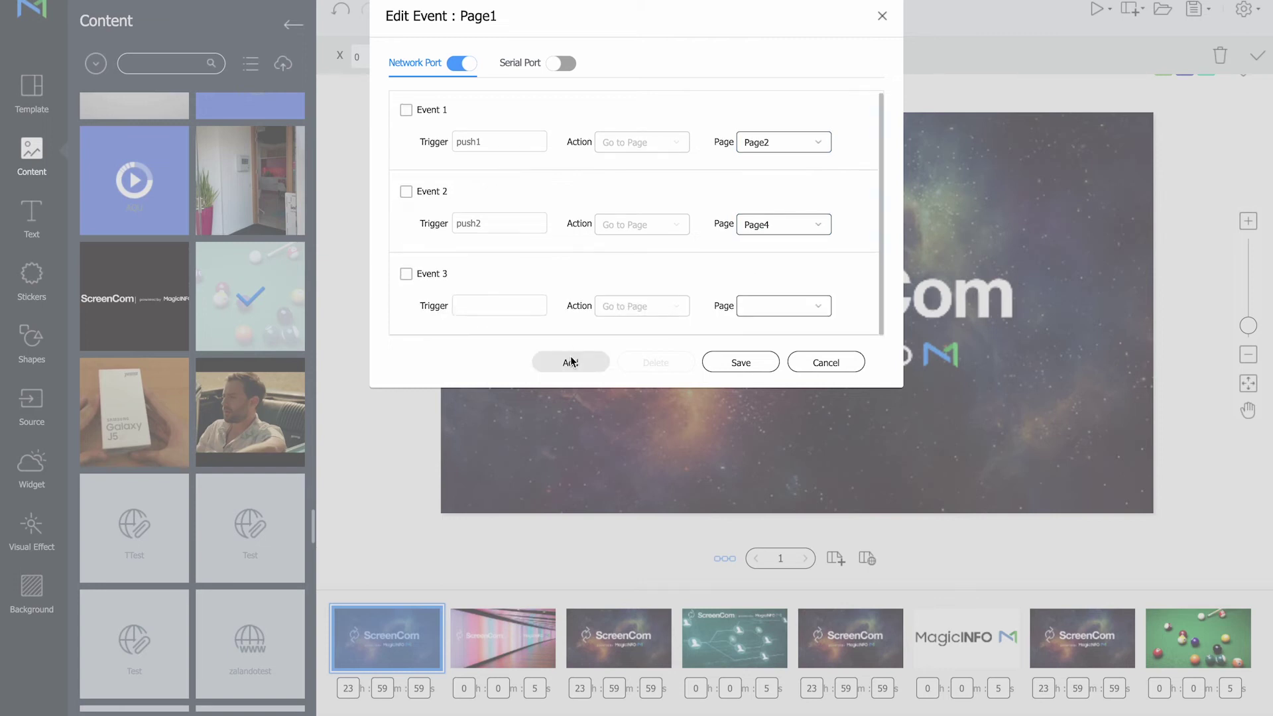
key(alt+Tab)
double_click(451, 588)
key(alt+Tab)
click(506, 310)
text(touch)
click(787, 304)
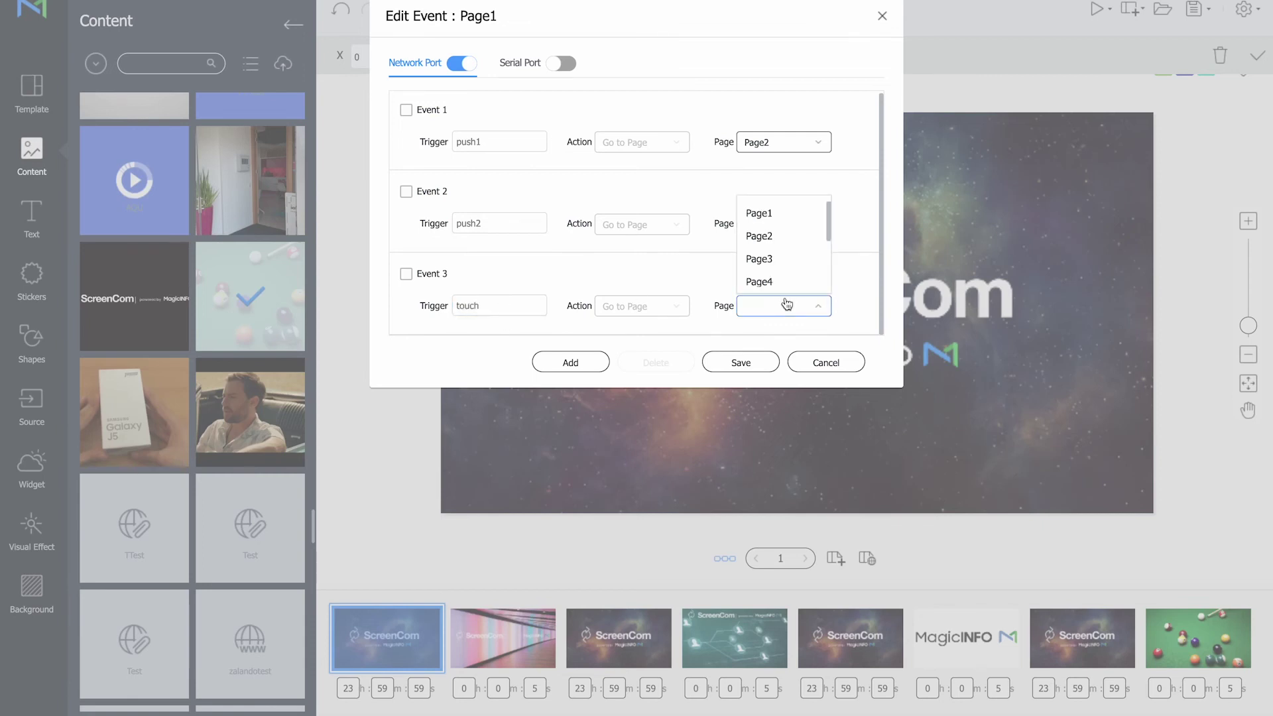
scroll(783, 278, down, 2)
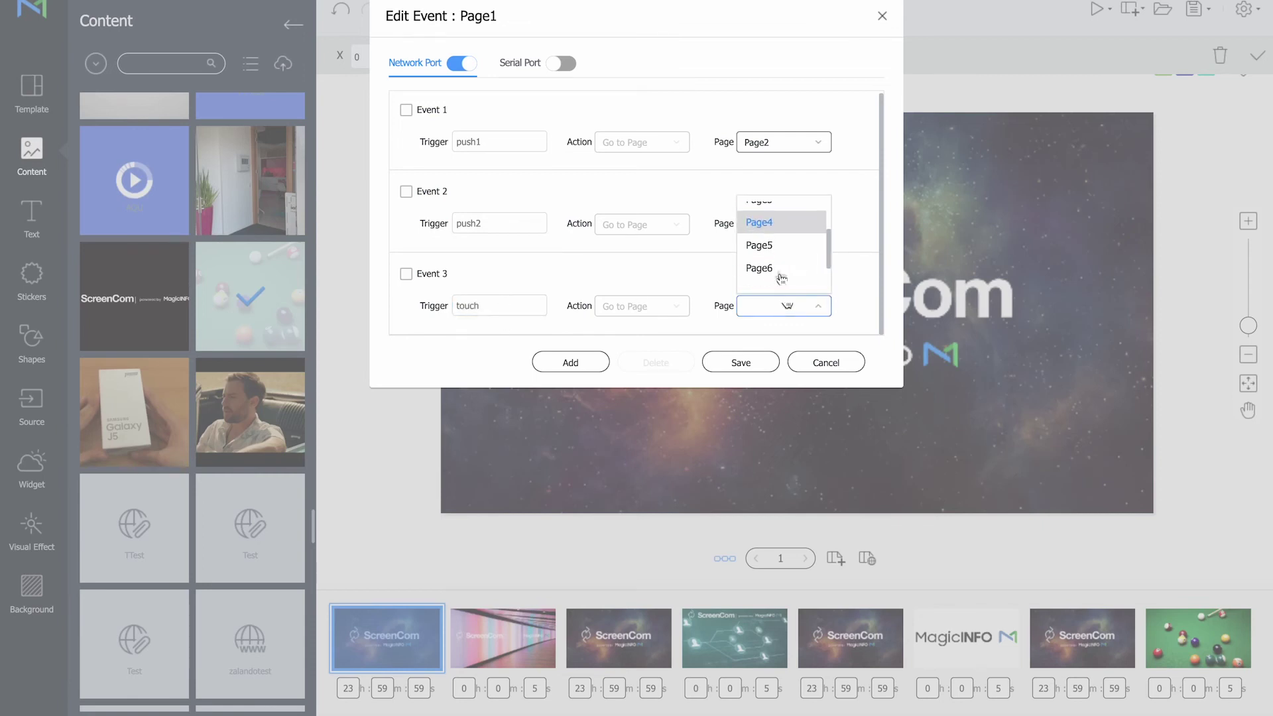
click(782, 265)
Step: Add a fourth event to page 1 with trigger secure, copied from the Yoyo trigger list, going to Page8, and save the page's events
click(595, 362)
click(525, 307)
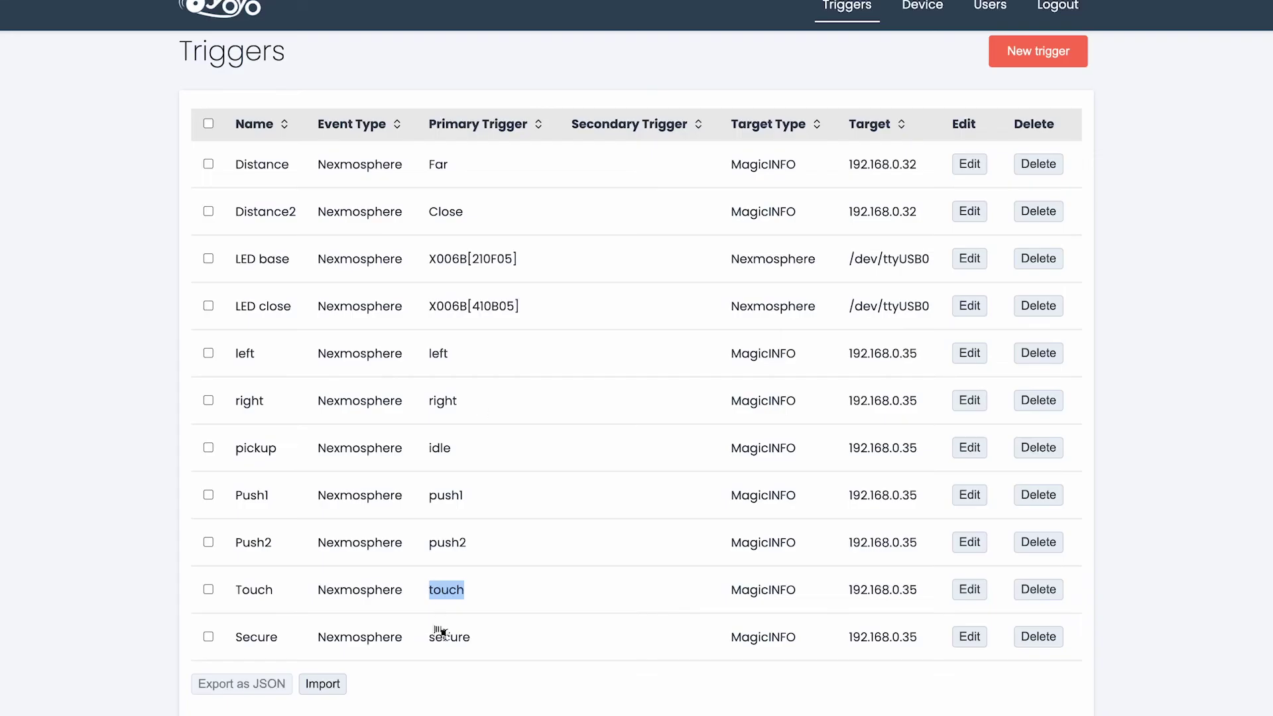
double_click(446, 637)
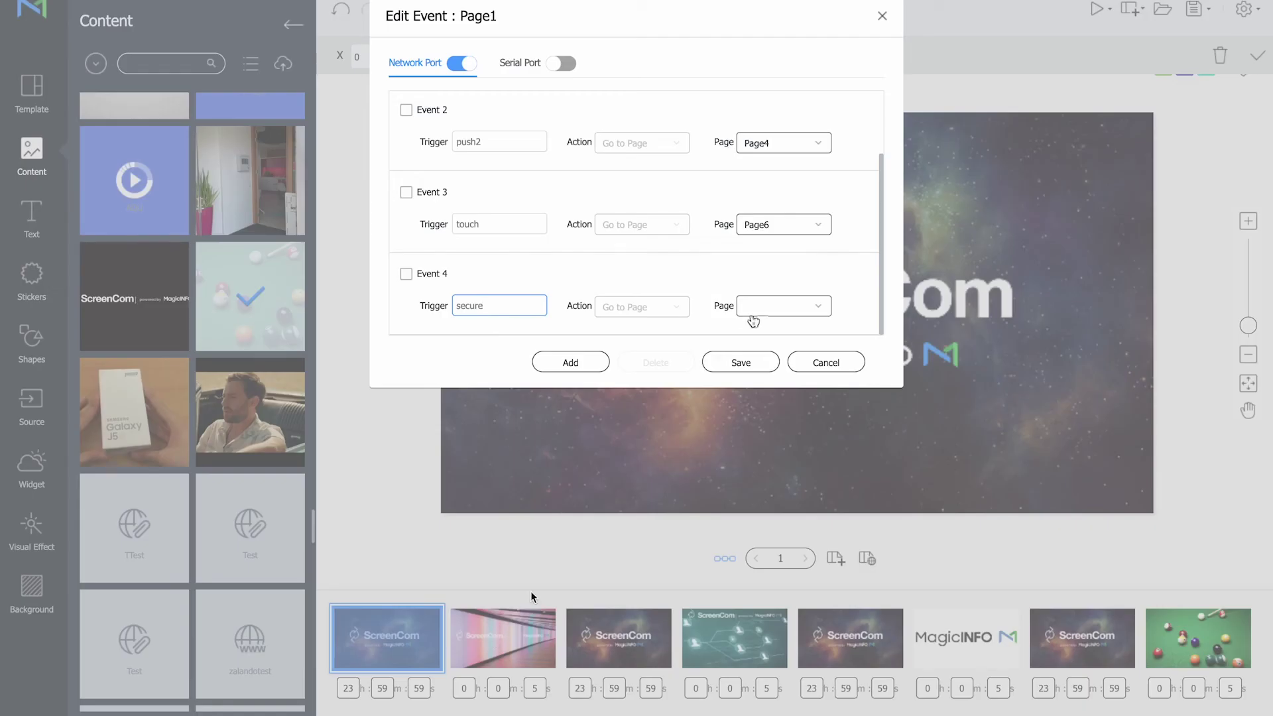
click(765, 310)
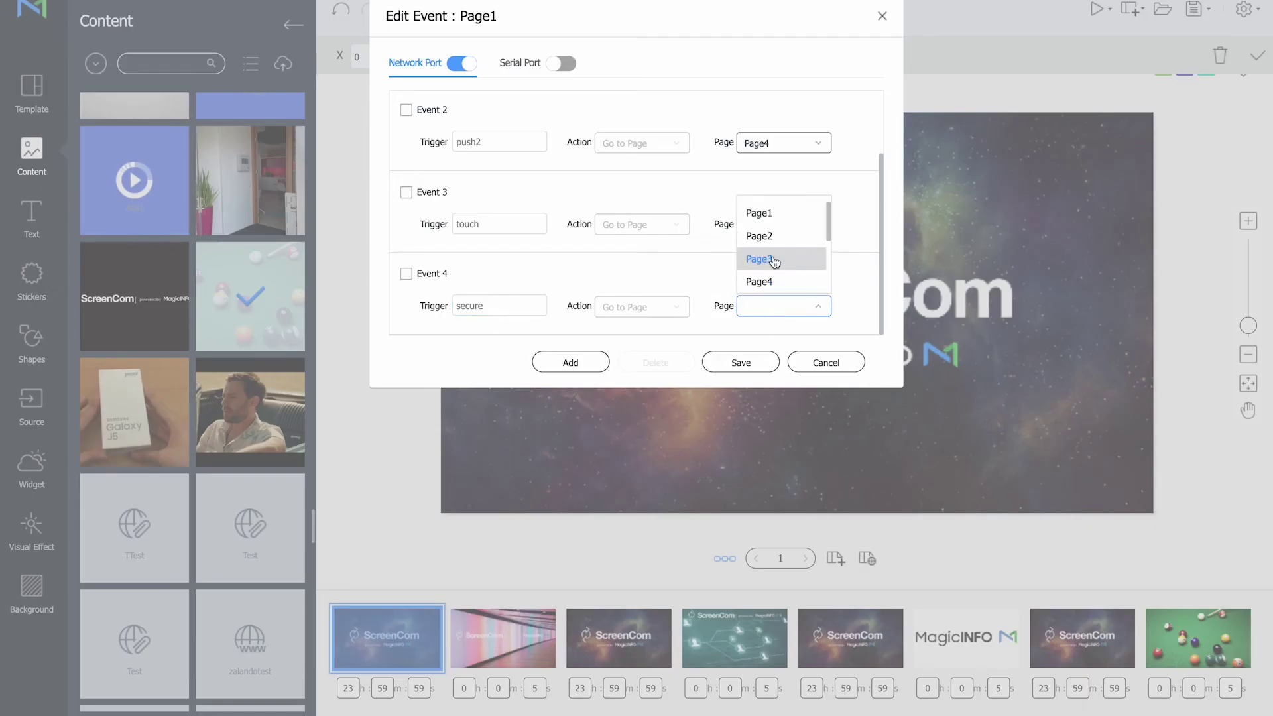
scroll(774, 262, down, 2)
click(773, 276)
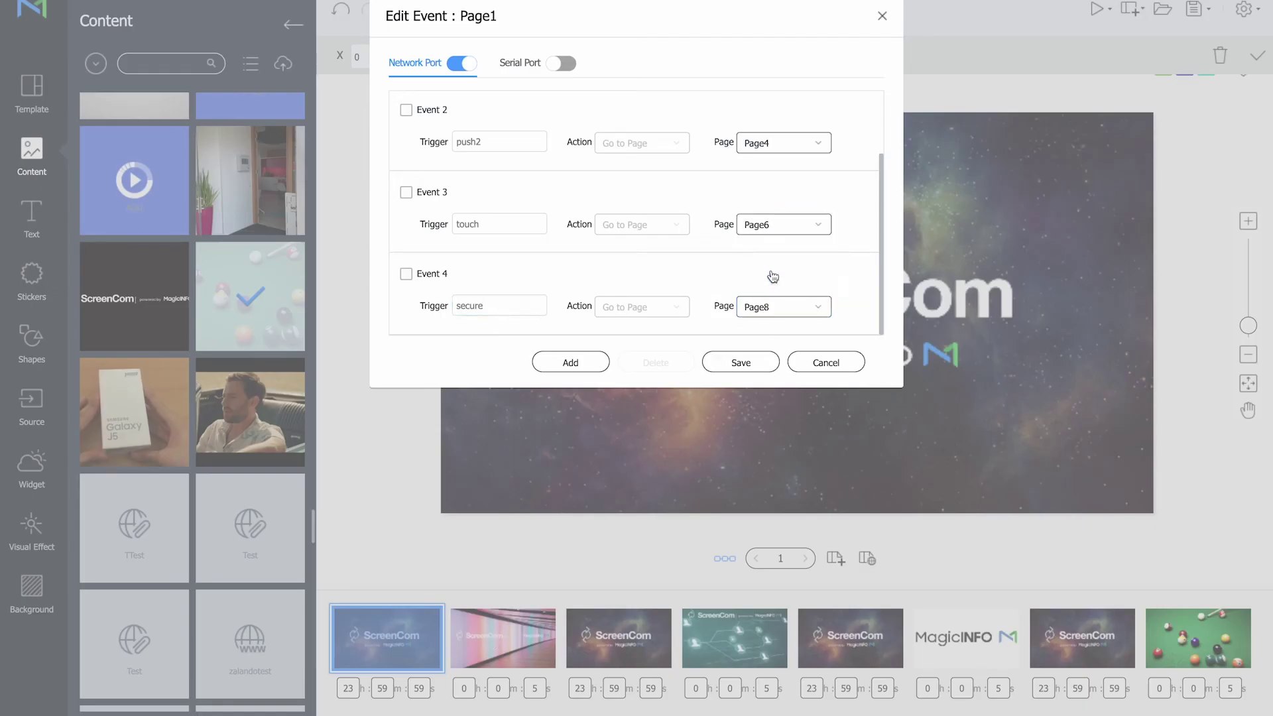
click(752, 363)
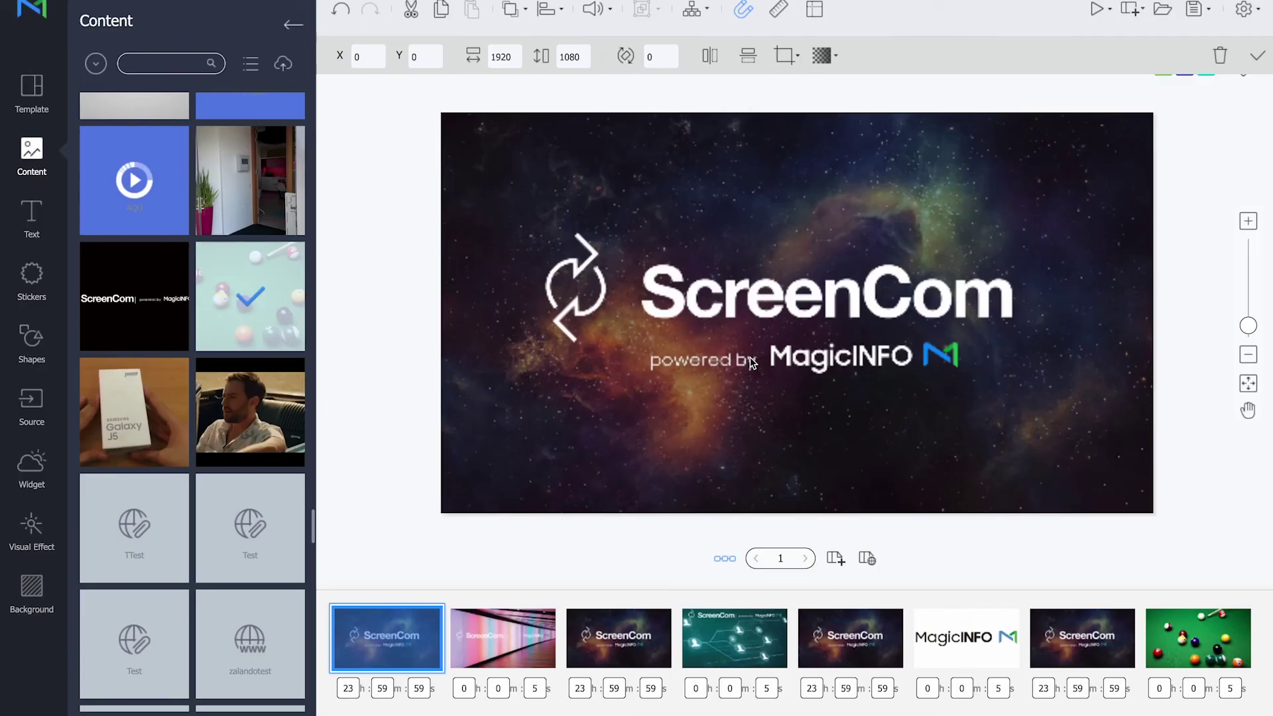
Step: Add a network port event to page 3 with trigger push1 going to Page2
click(594, 644)
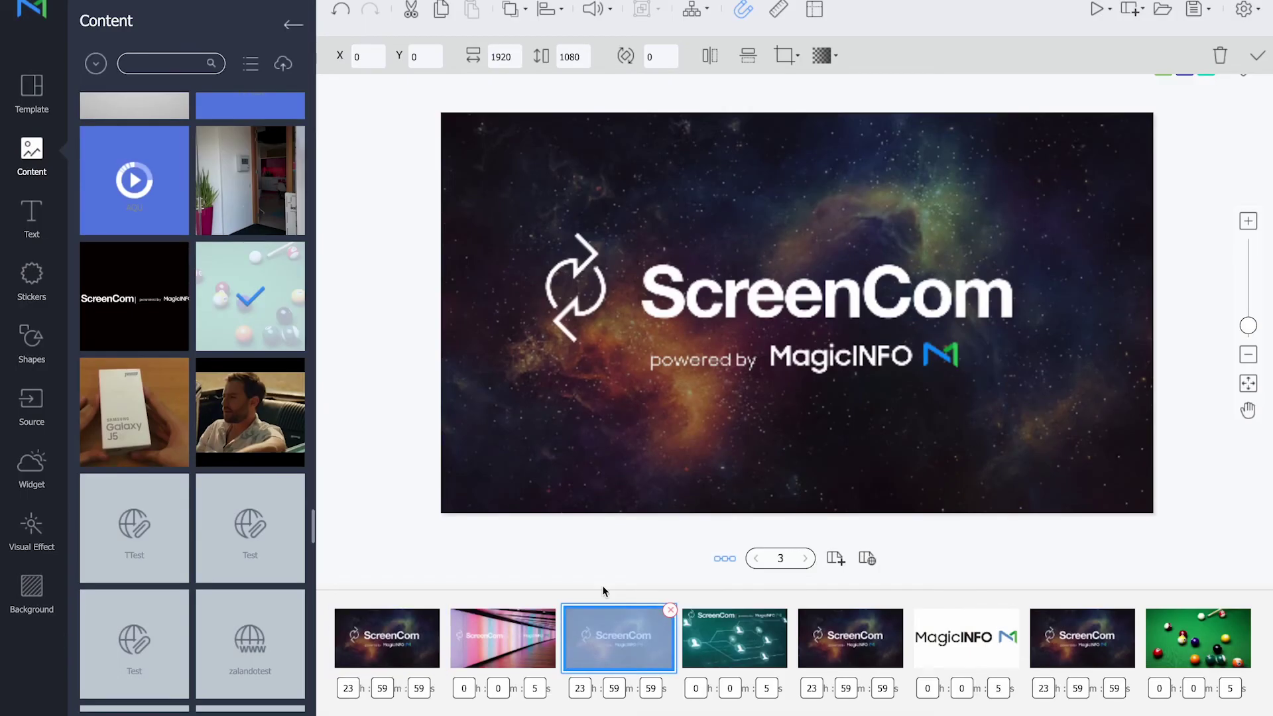
click(710, 22)
click(721, 48)
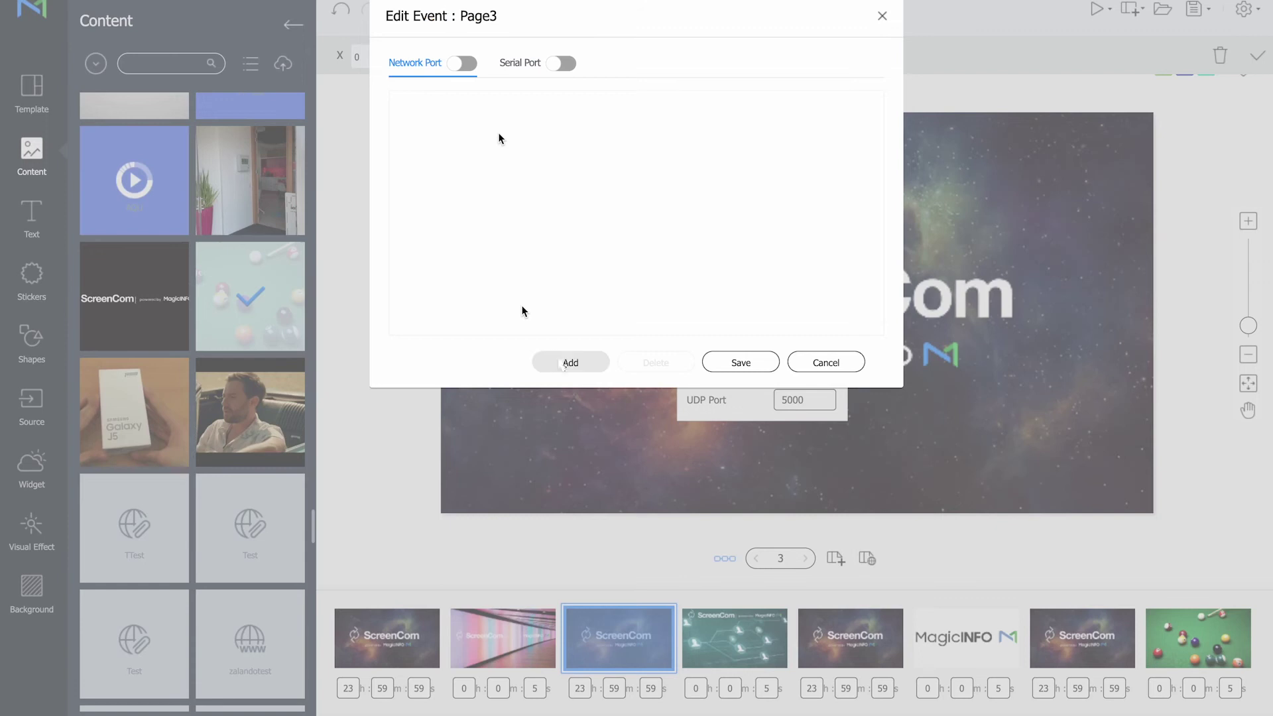
click(562, 362)
click(494, 143)
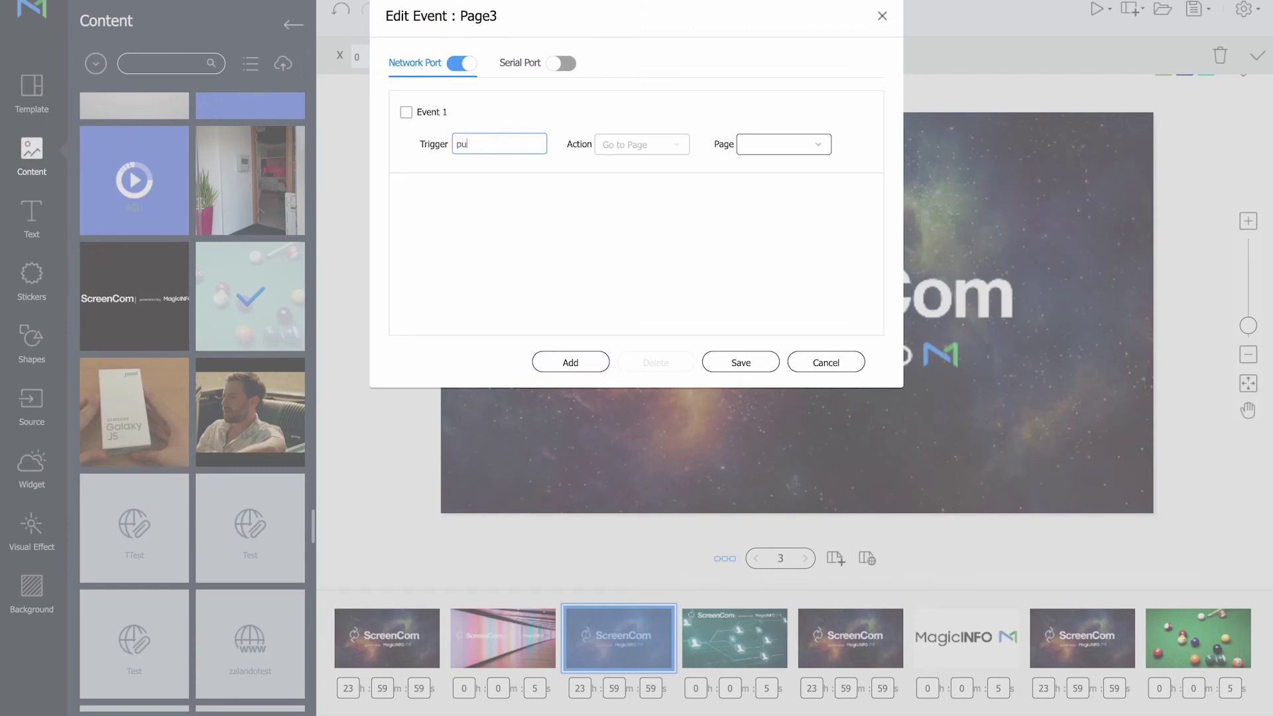
click(790, 148)
click(787, 199)
Step: Add a second event to page 3 with trigger push2 going to Page4
click(561, 363)
click(500, 227)
text(push2)
click(754, 228)
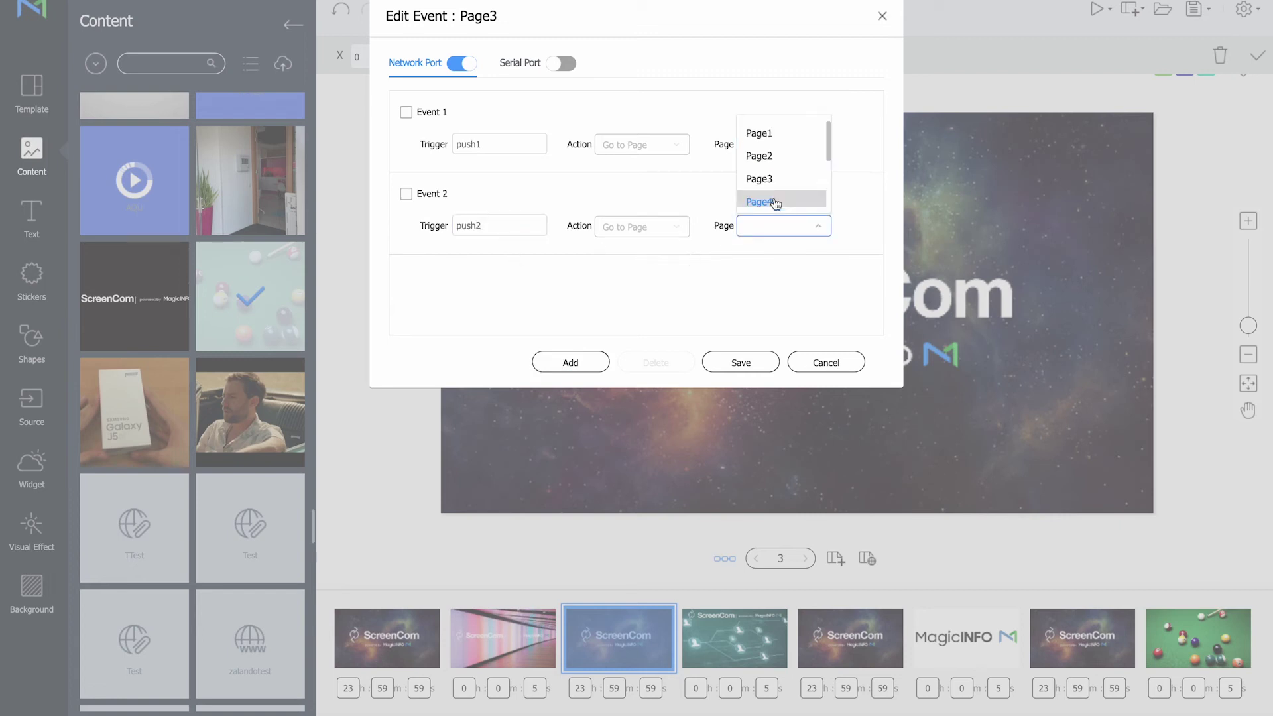
click(762, 199)
Step: Add a third event to page 3 with trigger touch going to Page6
click(572, 362)
click(515, 307)
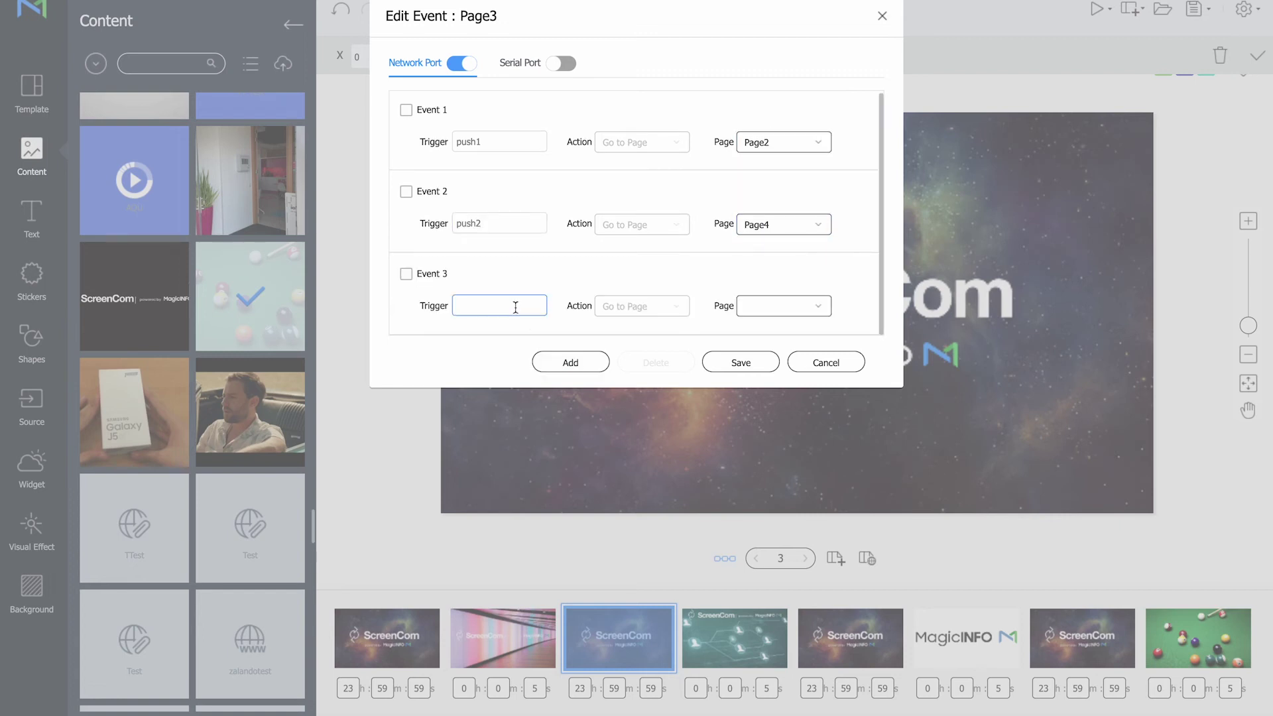
text(touch)
click(769, 308)
scroll(769, 250, down, 2)
click(771, 264)
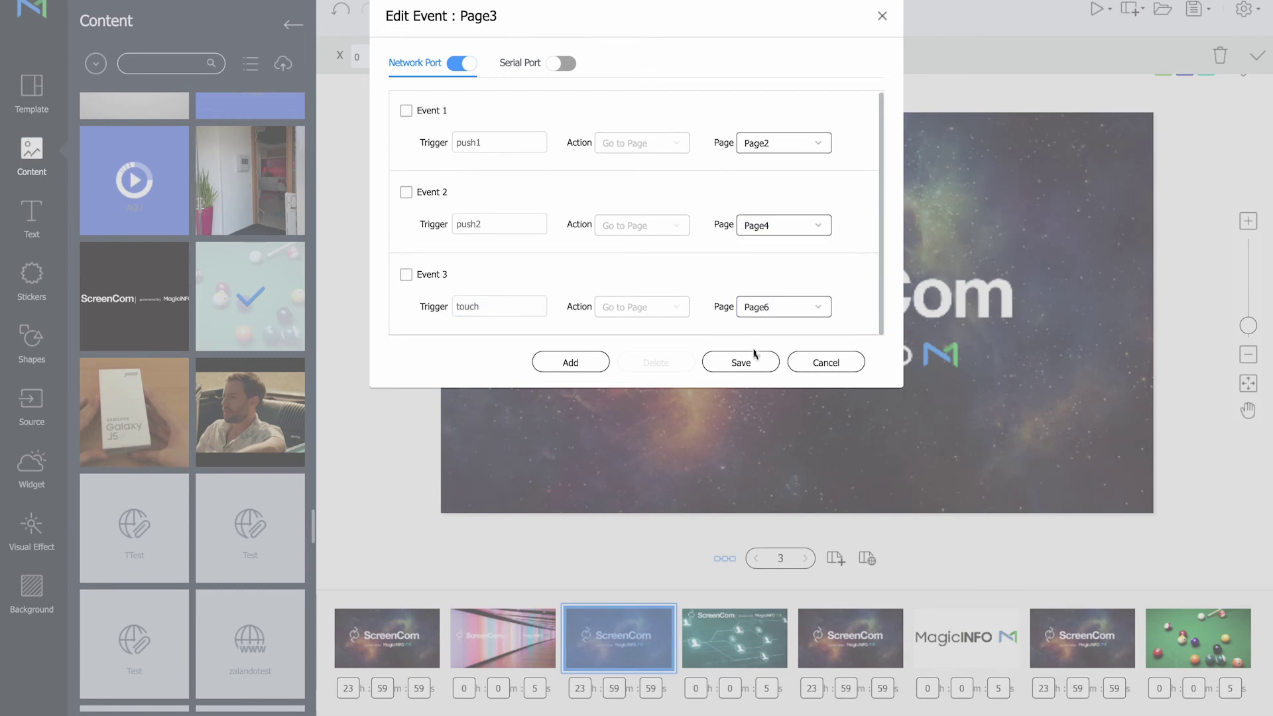
Step: Add a fourth event to page 3 with trigger secure going to Page8 and save the page's events
click(570, 363)
click(504, 307)
text(secure)
click(753, 309)
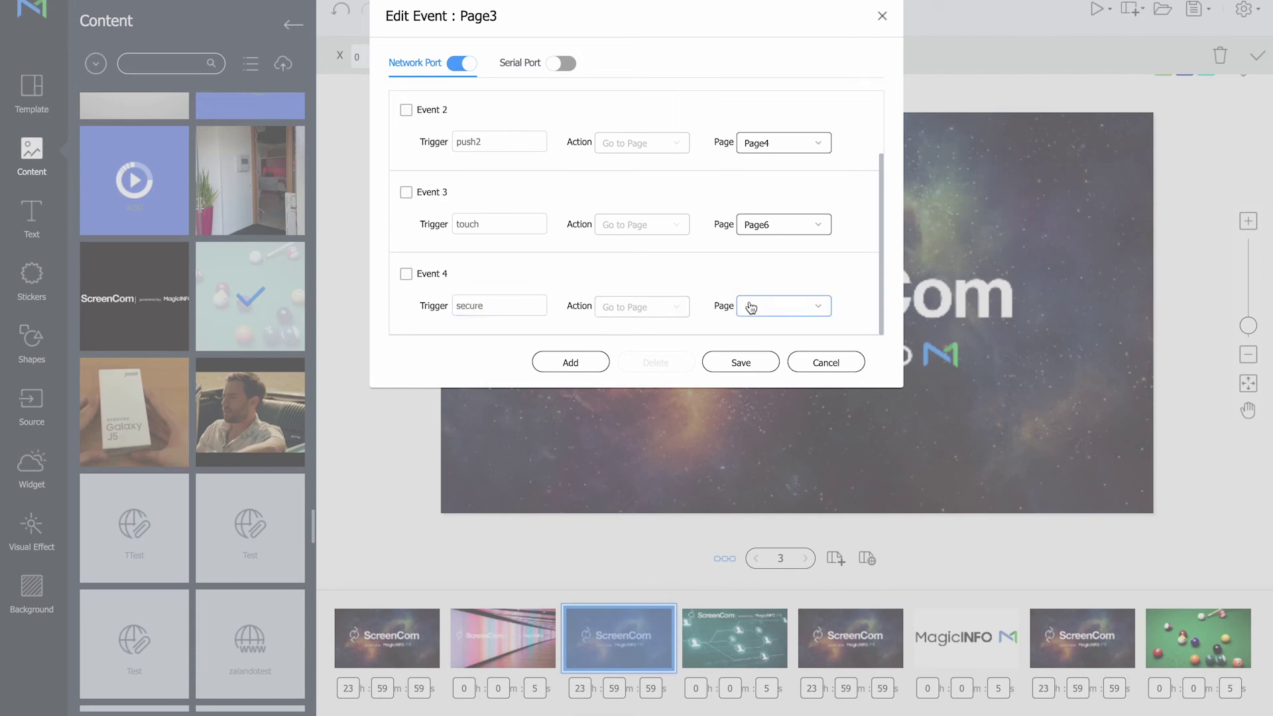
scroll(772, 260, down, 2)
click(772, 261)
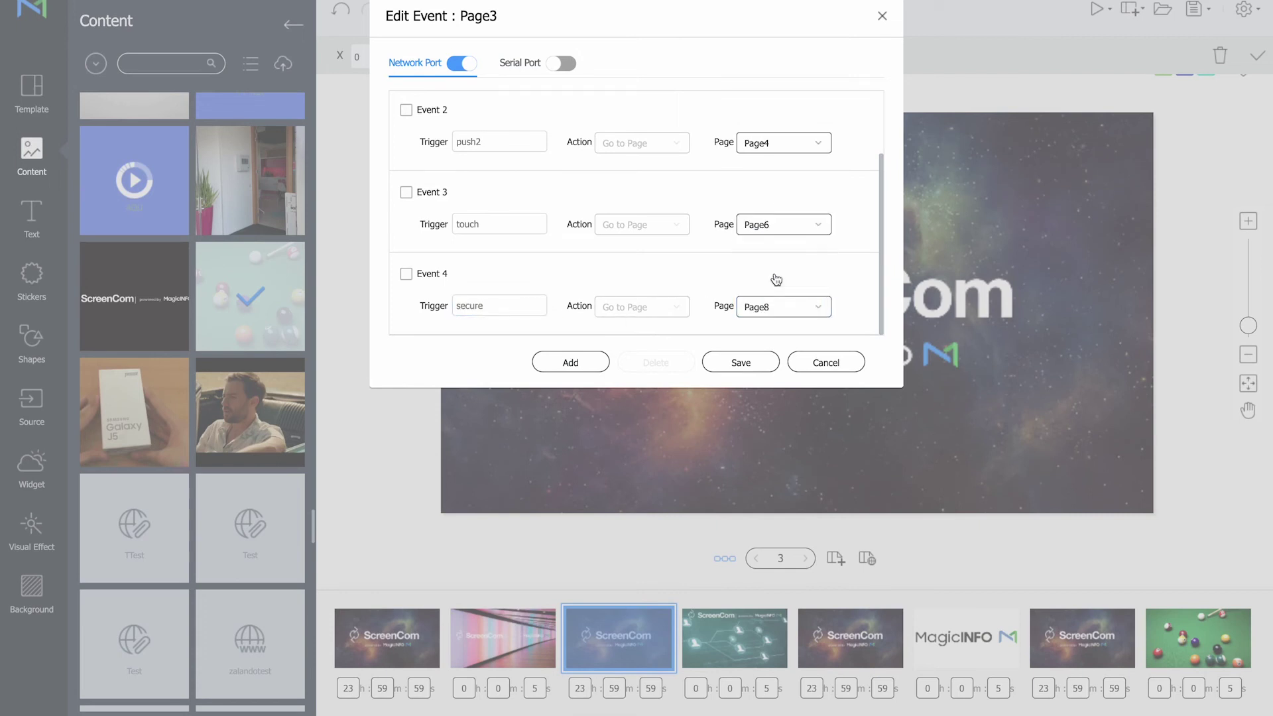
click(745, 361)
Step: Add a network port event to page 5 with trigger push1 going to Page2
click(833, 627)
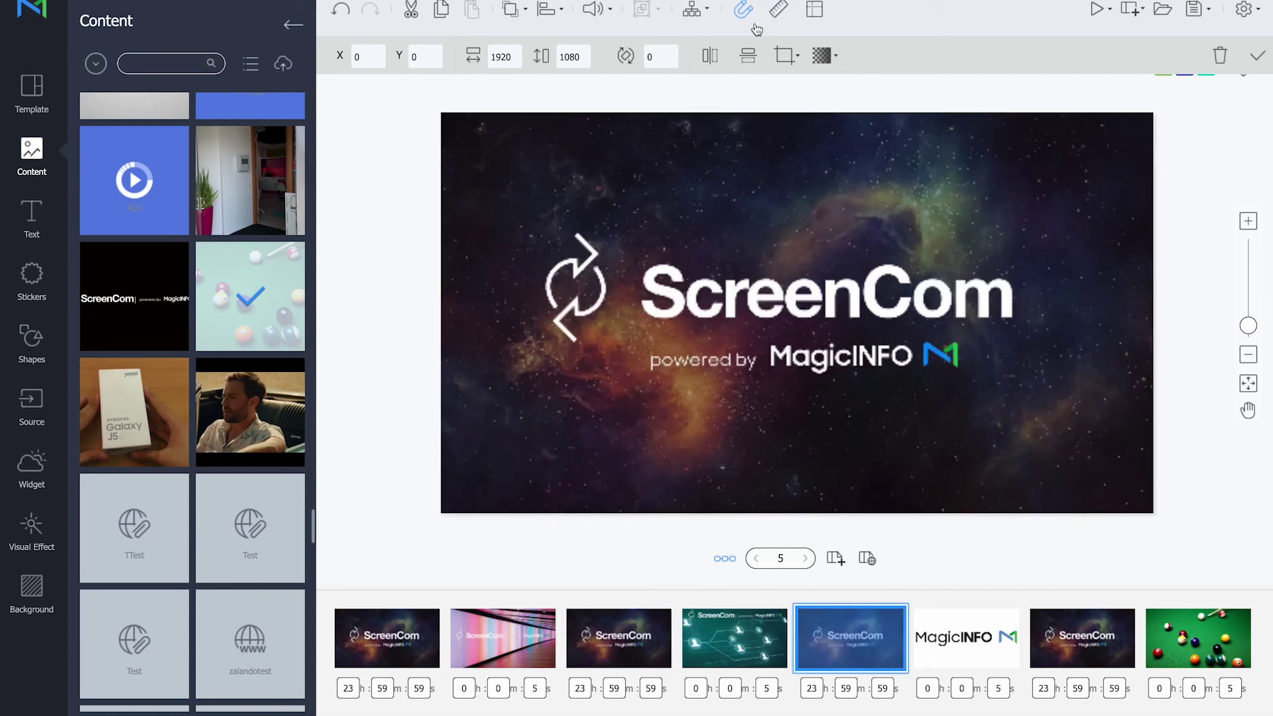
click(703, 10)
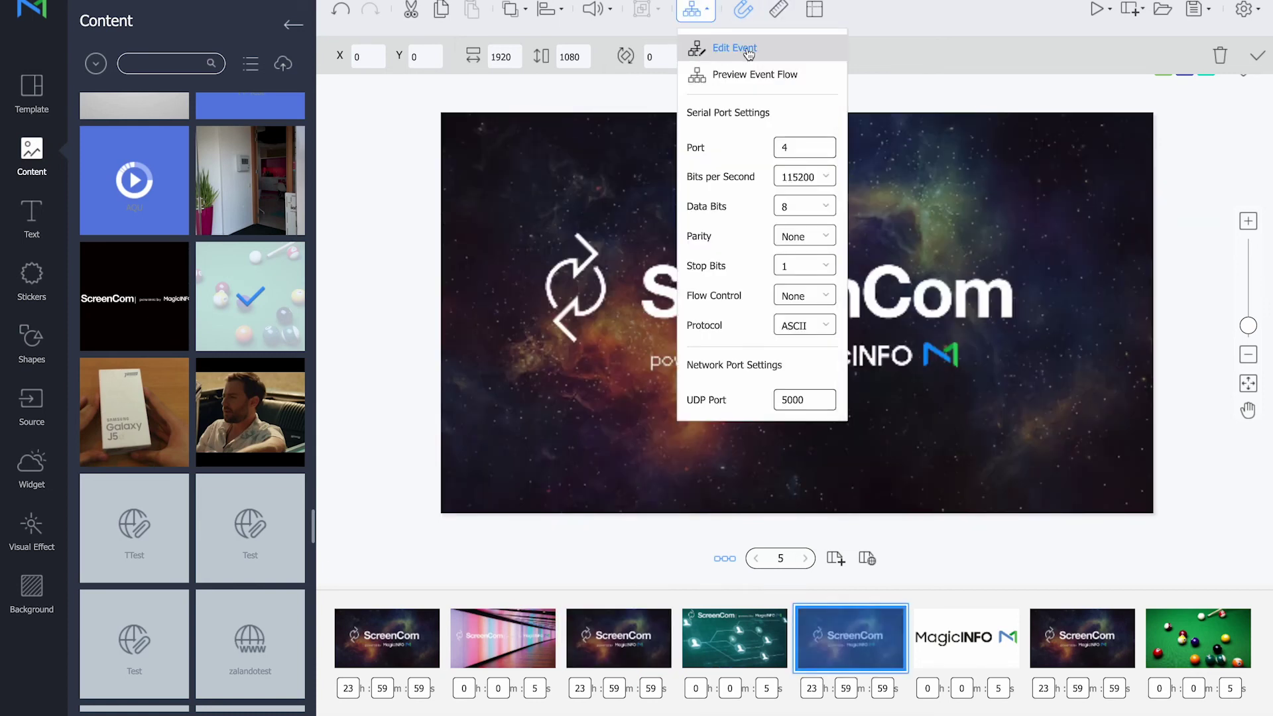
click(721, 47)
click(570, 361)
click(499, 144)
text(p)
click(763, 147)
click(762, 198)
Step: Add a second event to page 5 with trigger push2 going to Page4
click(556, 363)
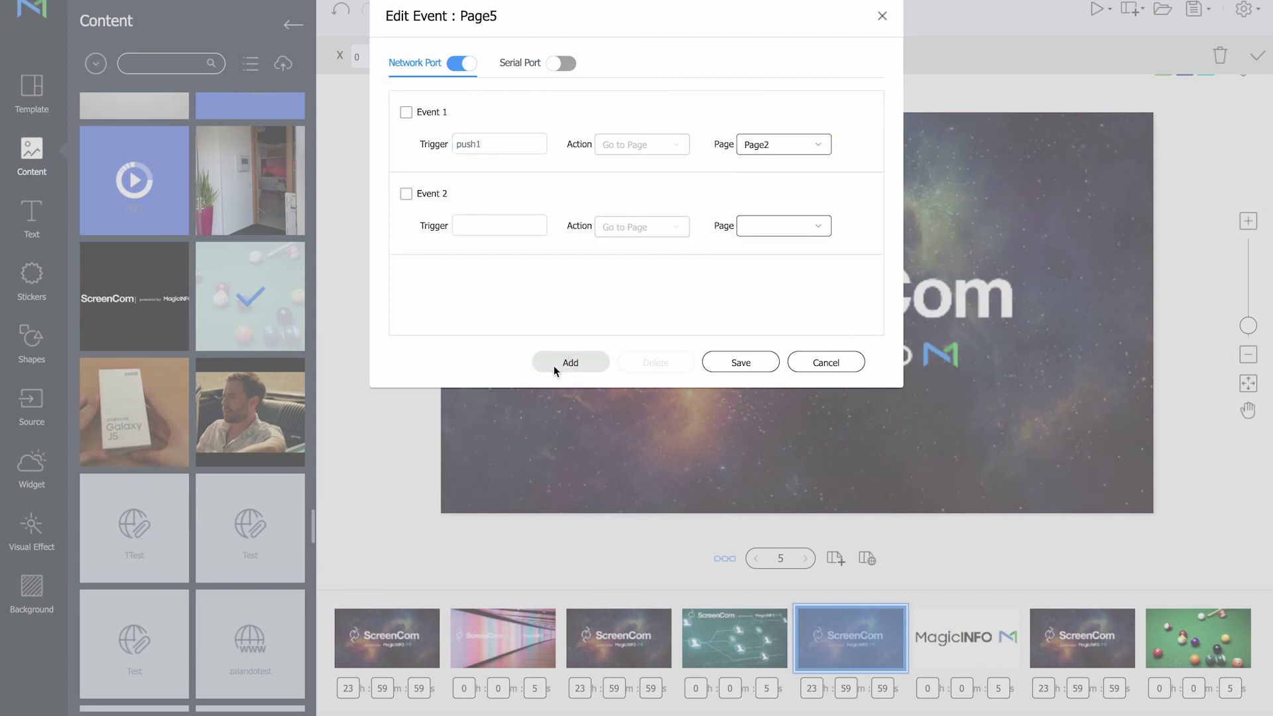
click(490, 226)
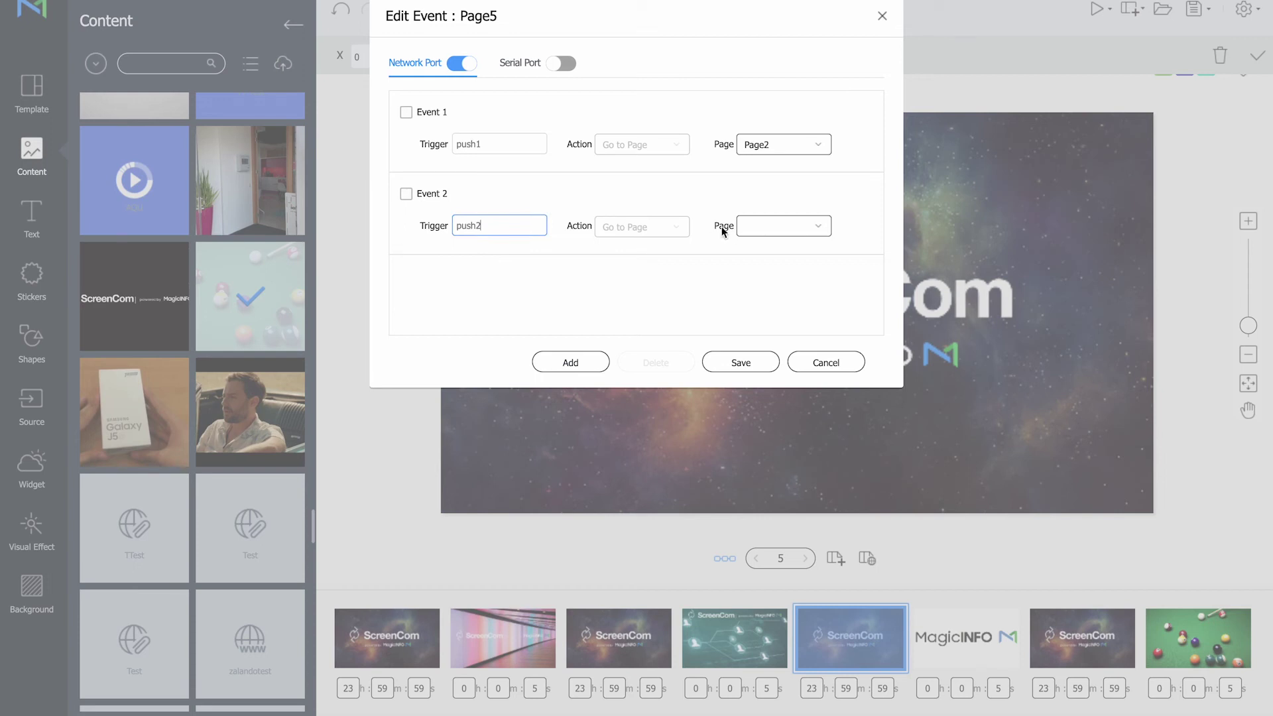
click(752, 227)
click(773, 199)
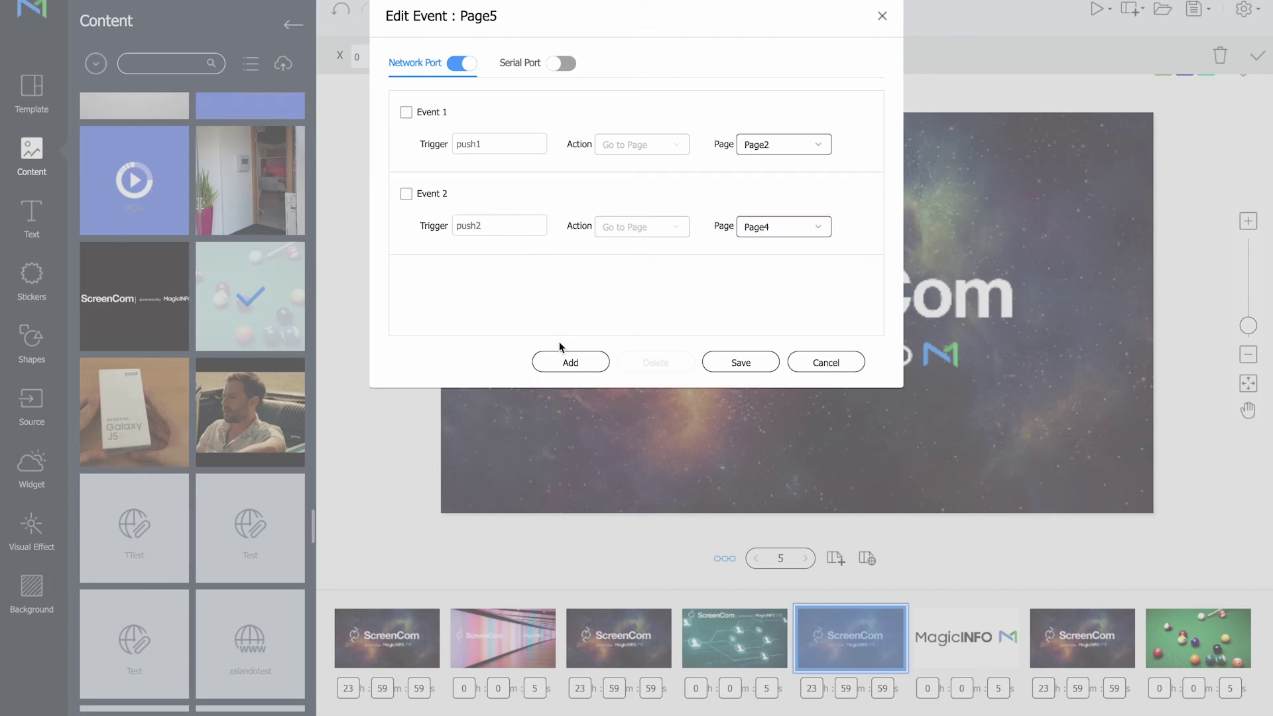
Step: Add a third event to page 5 with trigger touch going to Page6
click(565, 361)
click(509, 304)
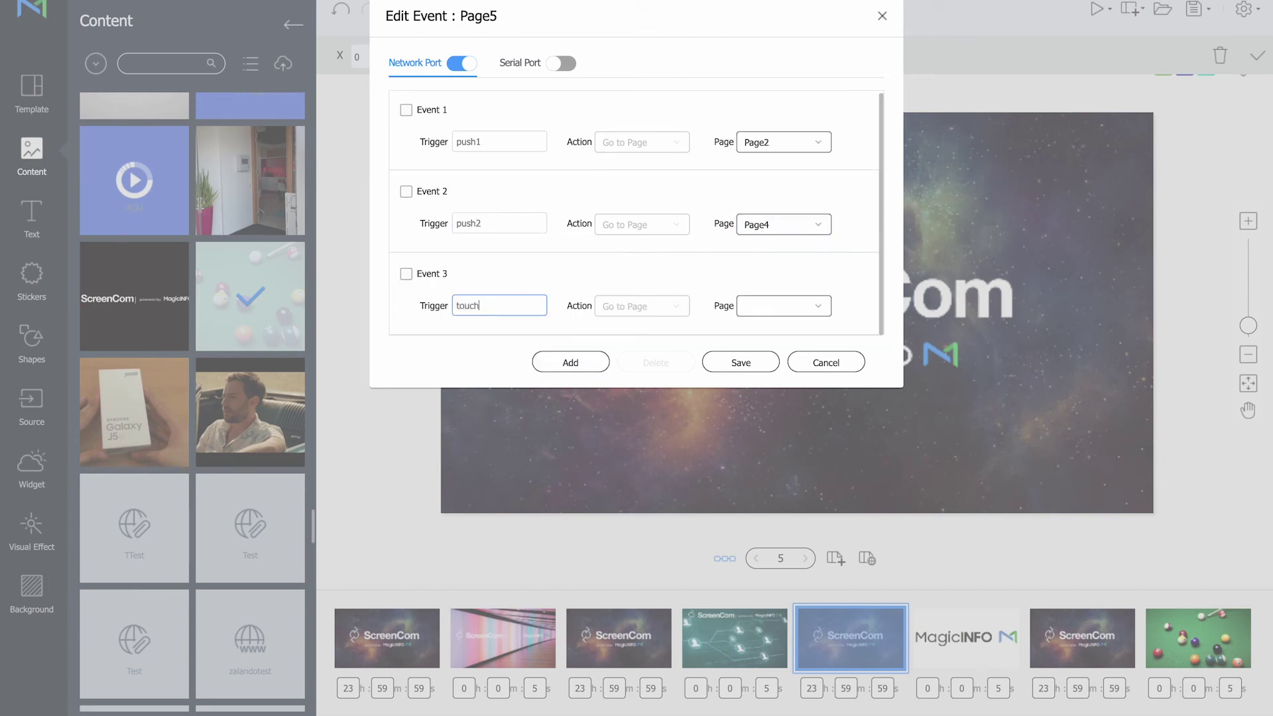
click(787, 308)
scroll(789, 260, down, 1)
click(786, 262)
Step: Add a fourth event to page 5 with trigger secure going to Page8 and save the page's events
click(570, 362)
click(485, 301)
text(secure)
click(772, 307)
scroll(777, 275, down, 2)
click(780, 281)
click(756, 358)
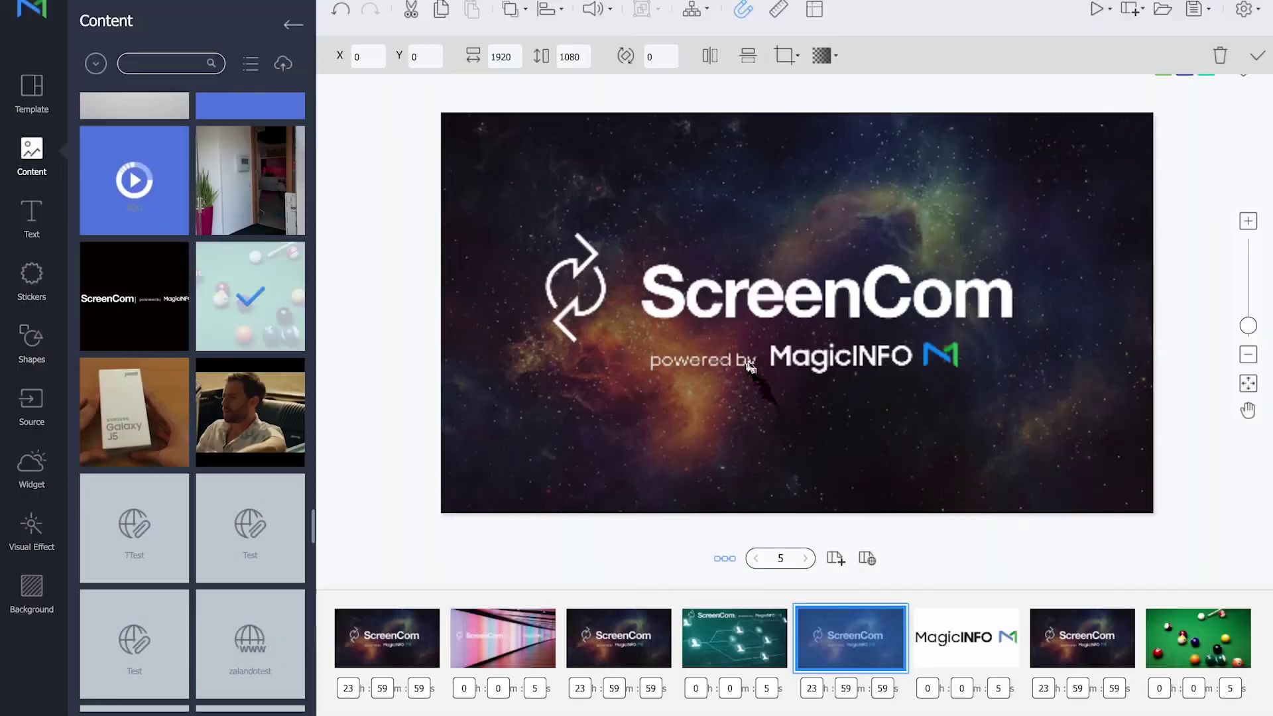
Step: Add a network port event to page 7 with trigger push1 going to Page2
click(1041, 620)
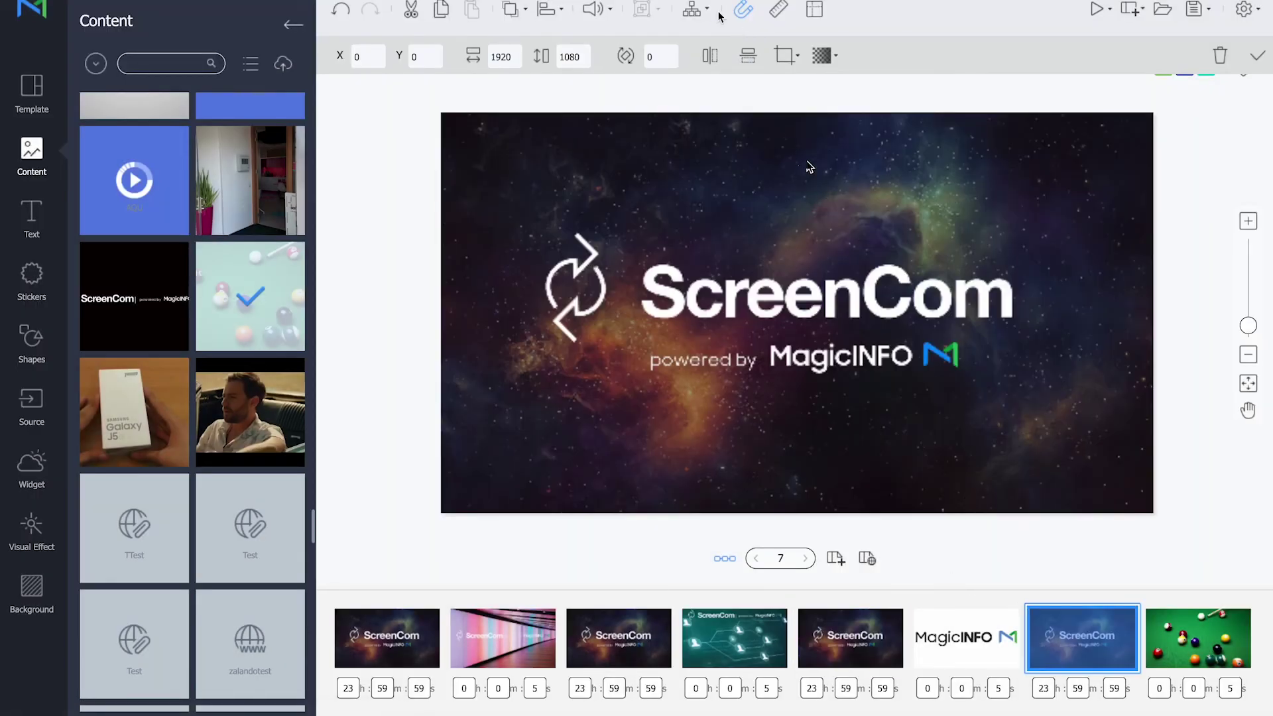
click(707, 10)
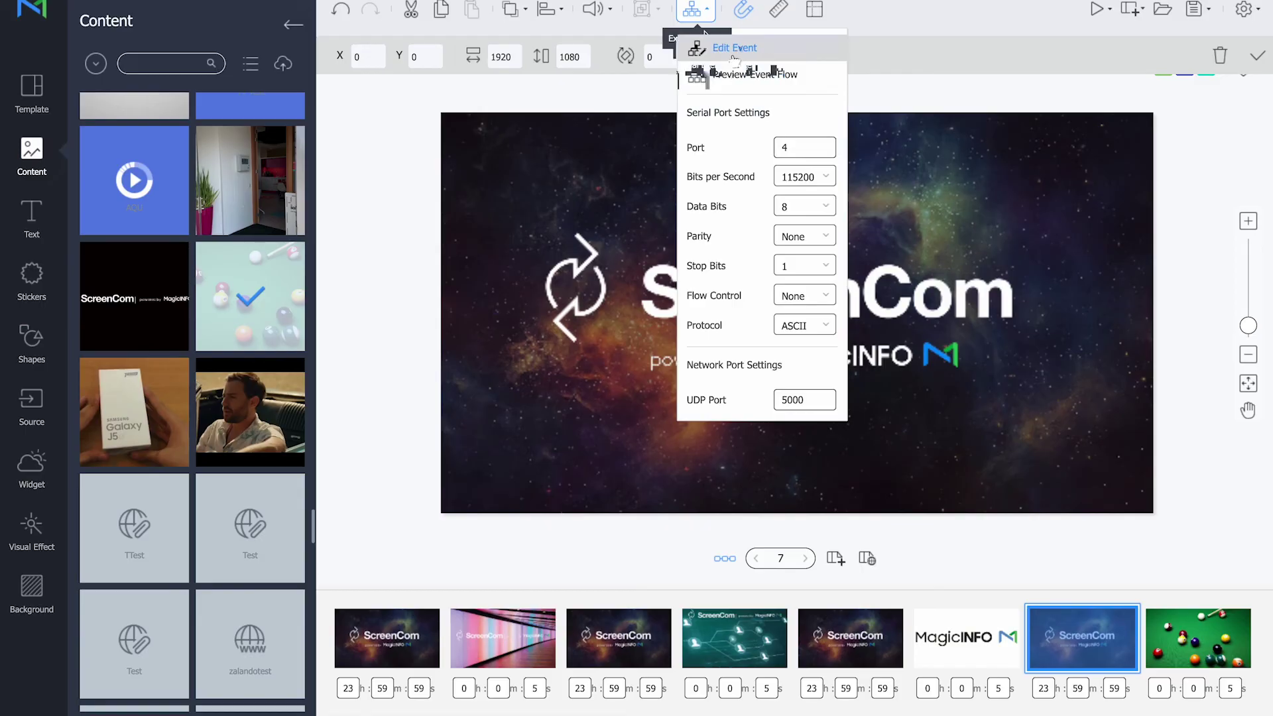
click(699, 45)
click(575, 364)
click(484, 146)
text(pu)
click(798, 147)
click(784, 194)
Step: Add a second event to page 7 with trigger push2 going to Page4
click(583, 364)
click(505, 228)
text(push2)
click(762, 232)
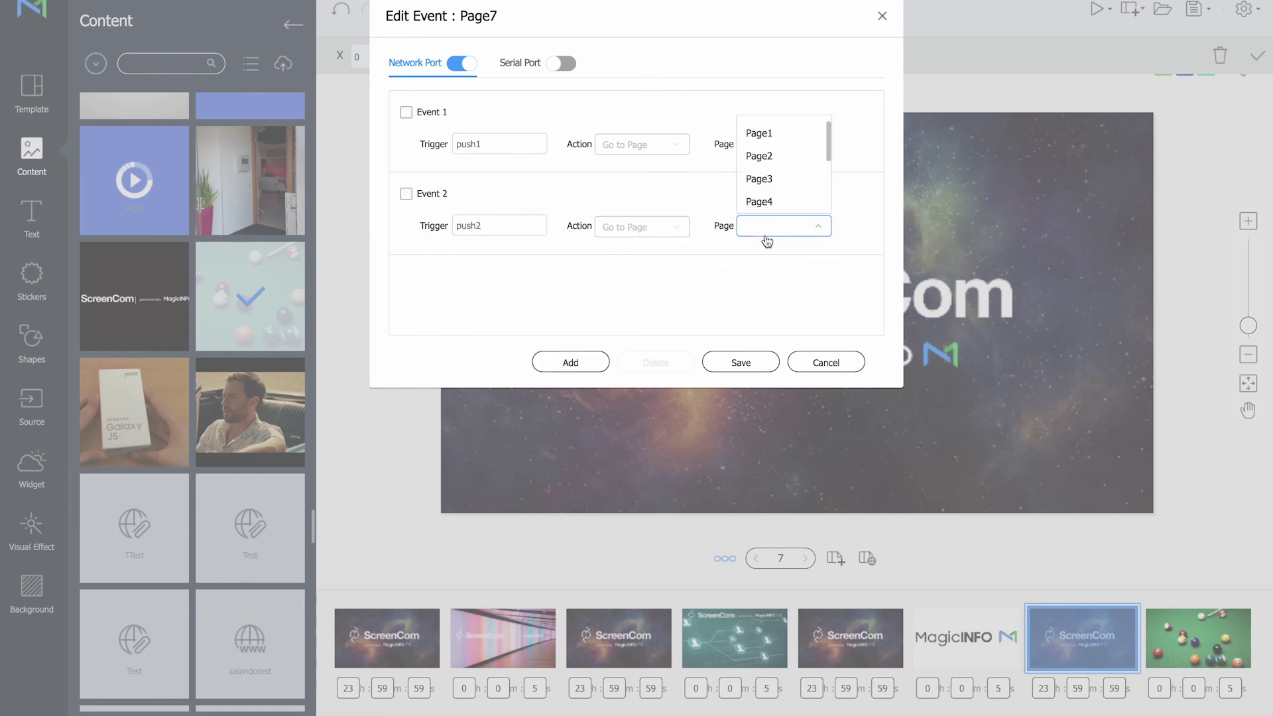
click(762, 202)
Step: Add a third event to page 7 with trigger touch going to Page6
click(600, 353)
click(531, 301)
text(tou)
click(772, 307)
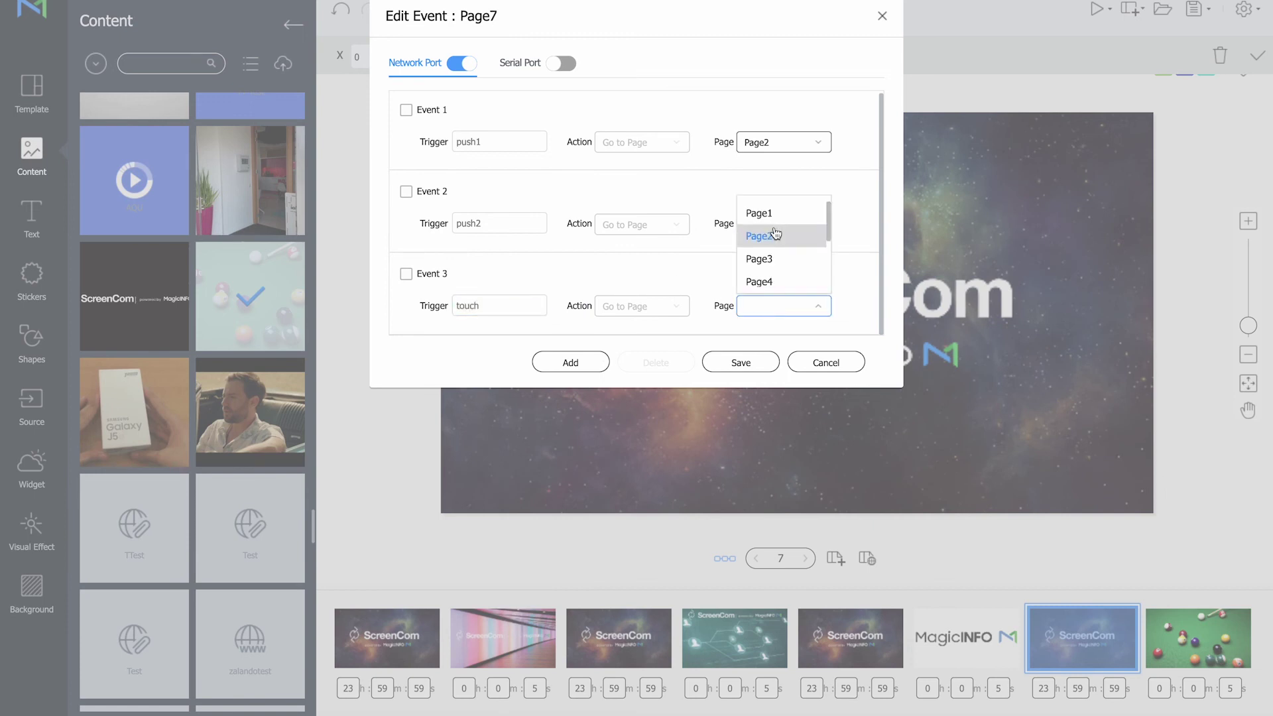
scroll(767, 238, down, 1)
click(757, 251)
Step: Add a fourth event to page 7 with trigger secure going to Page8 and save the page's events
click(589, 361)
click(510, 307)
text(secure)
click(762, 311)
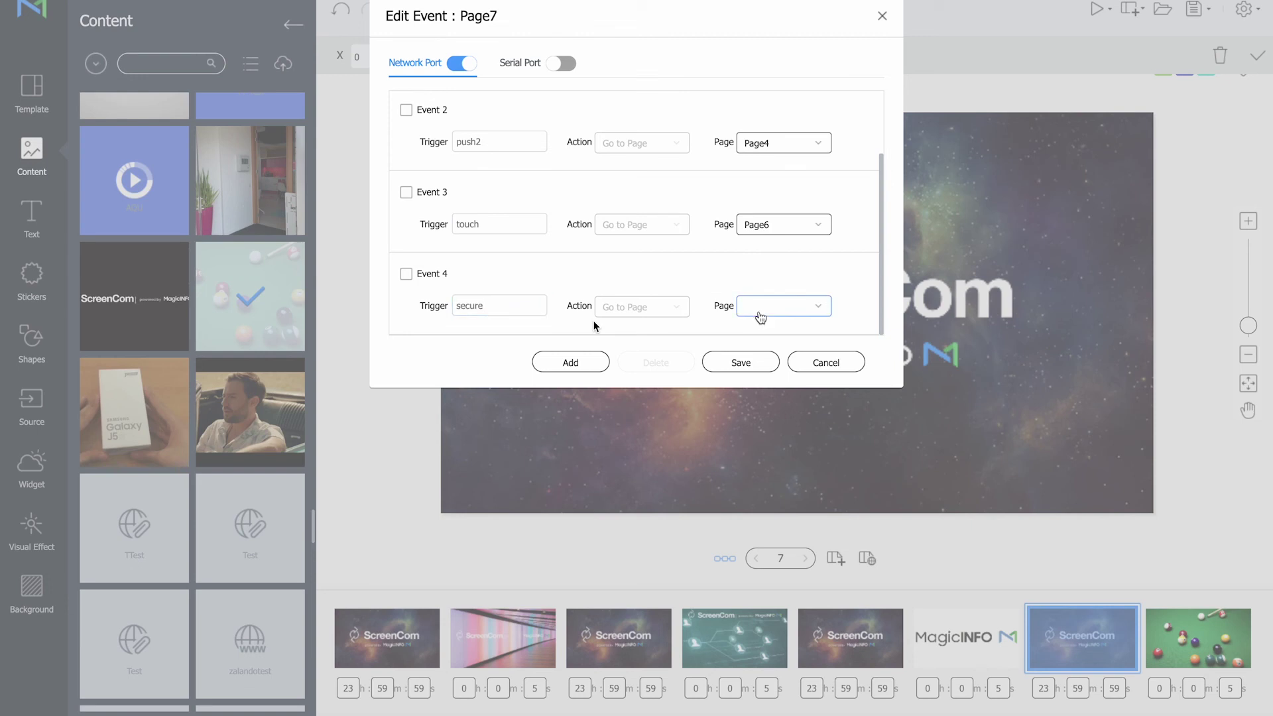
scroll(763, 258, down, 1)
click(763, 275)
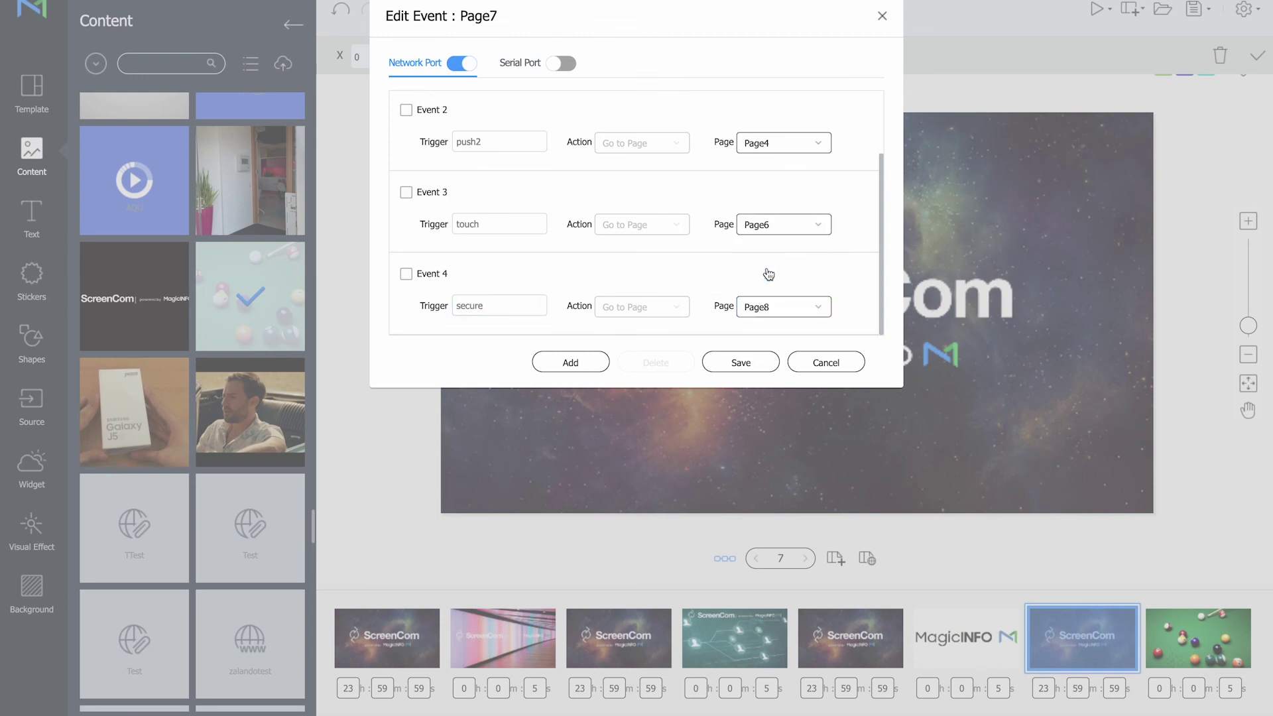
click(742, 362)
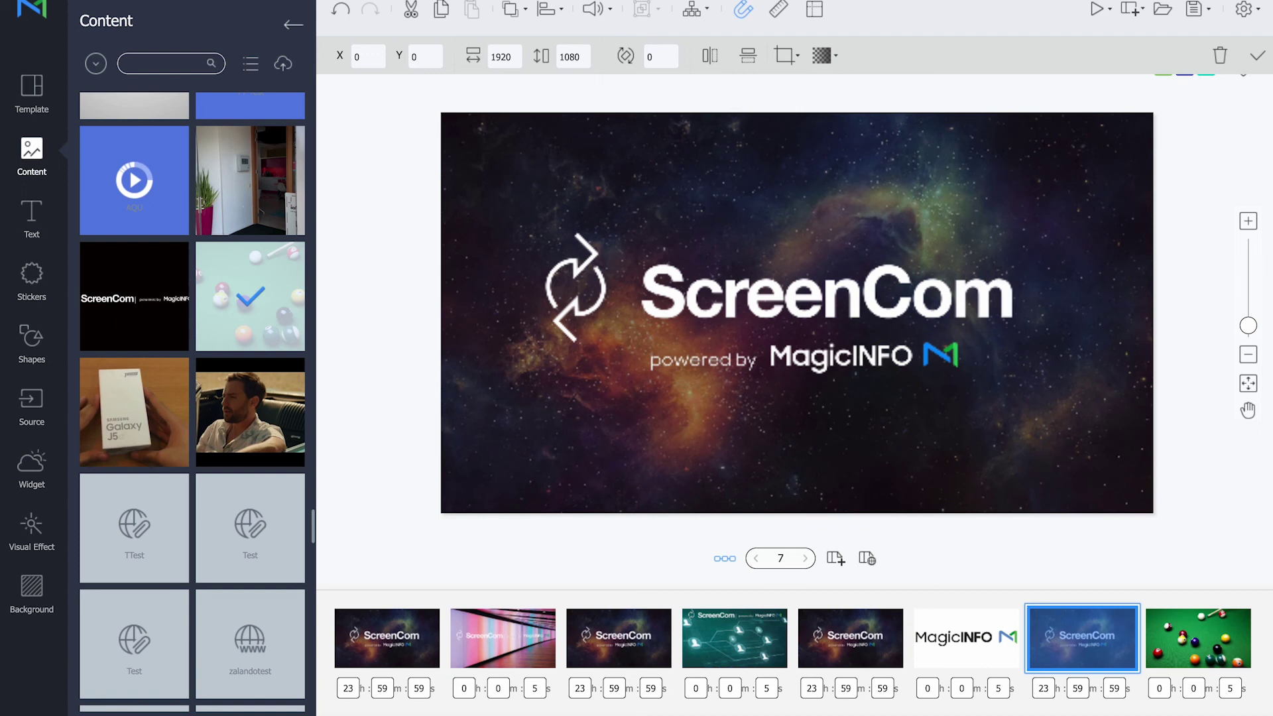
Step: Save the authored content under the name "Buttons and touch and secure"
click(1195, 10)
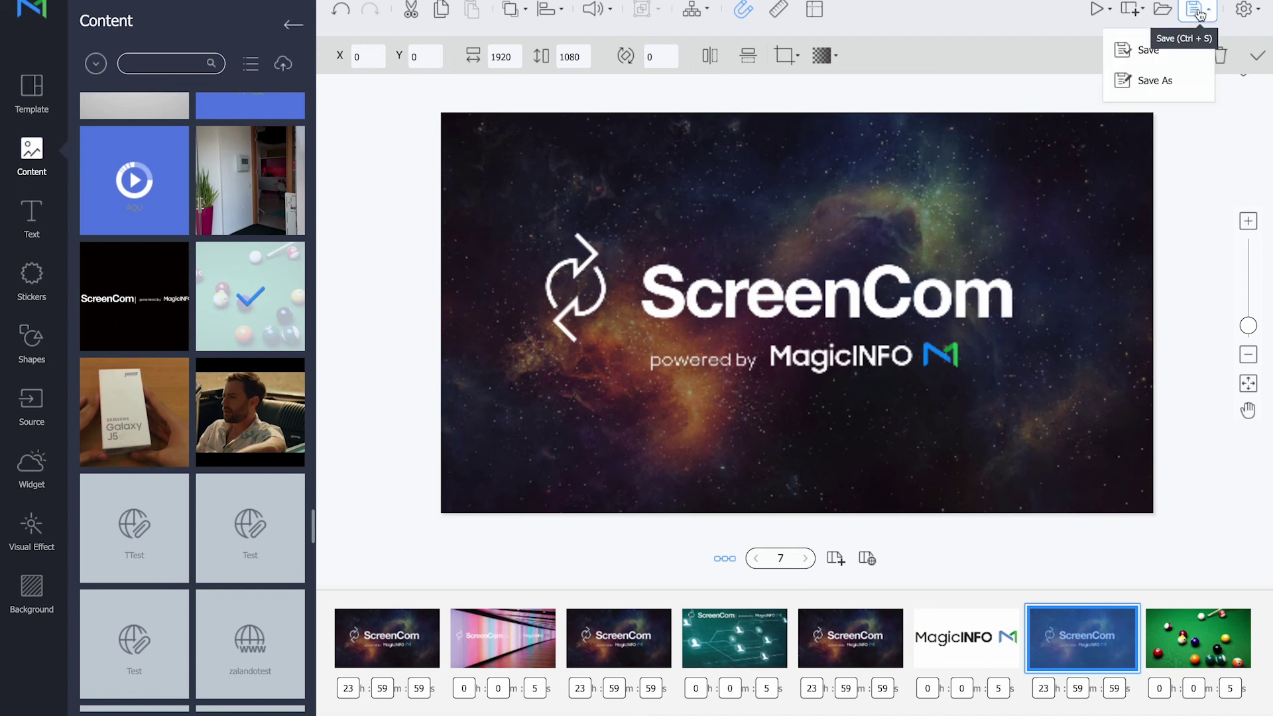
click(1158, 64)
double_click(751, 64)
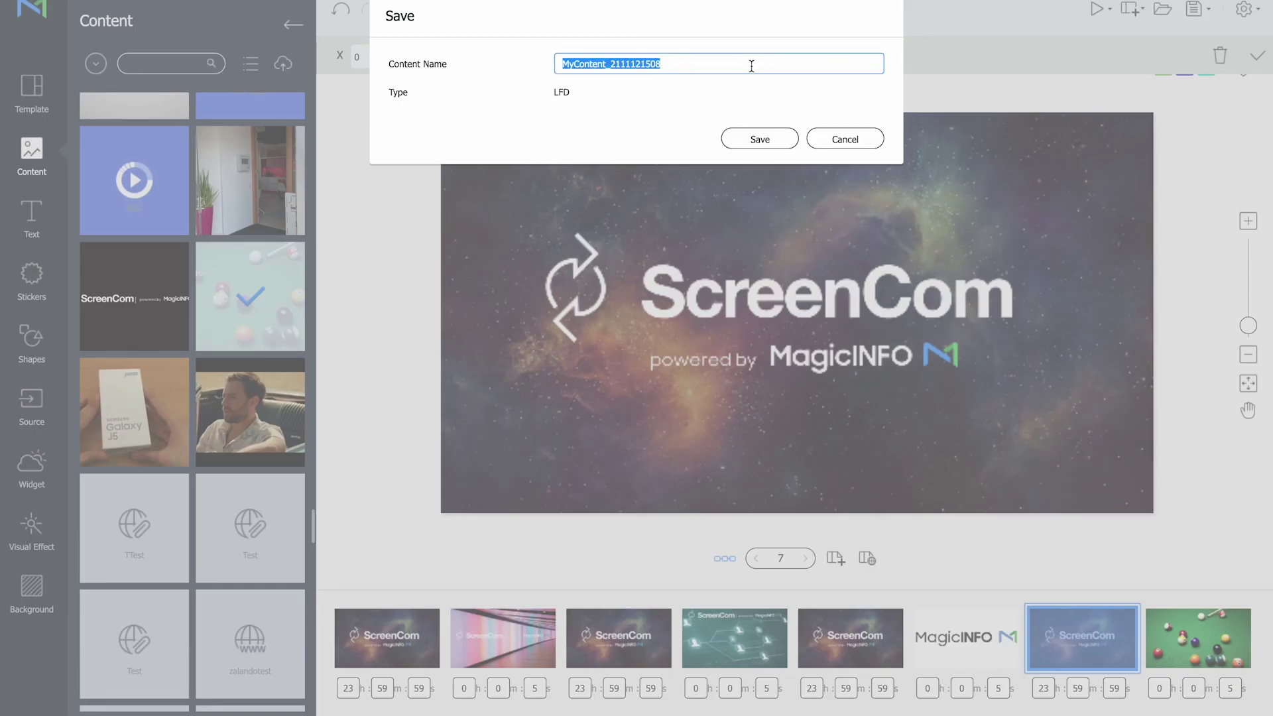
text(Buttons and touch and secure)
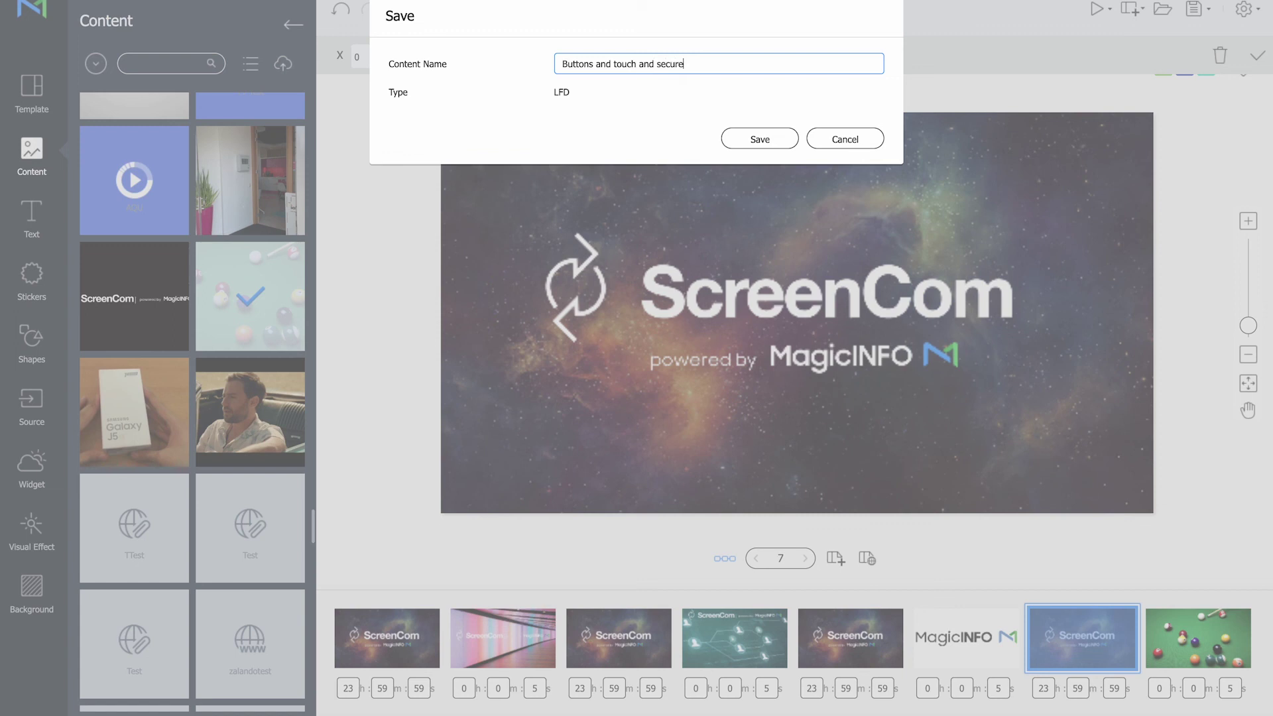
click(767, 138)
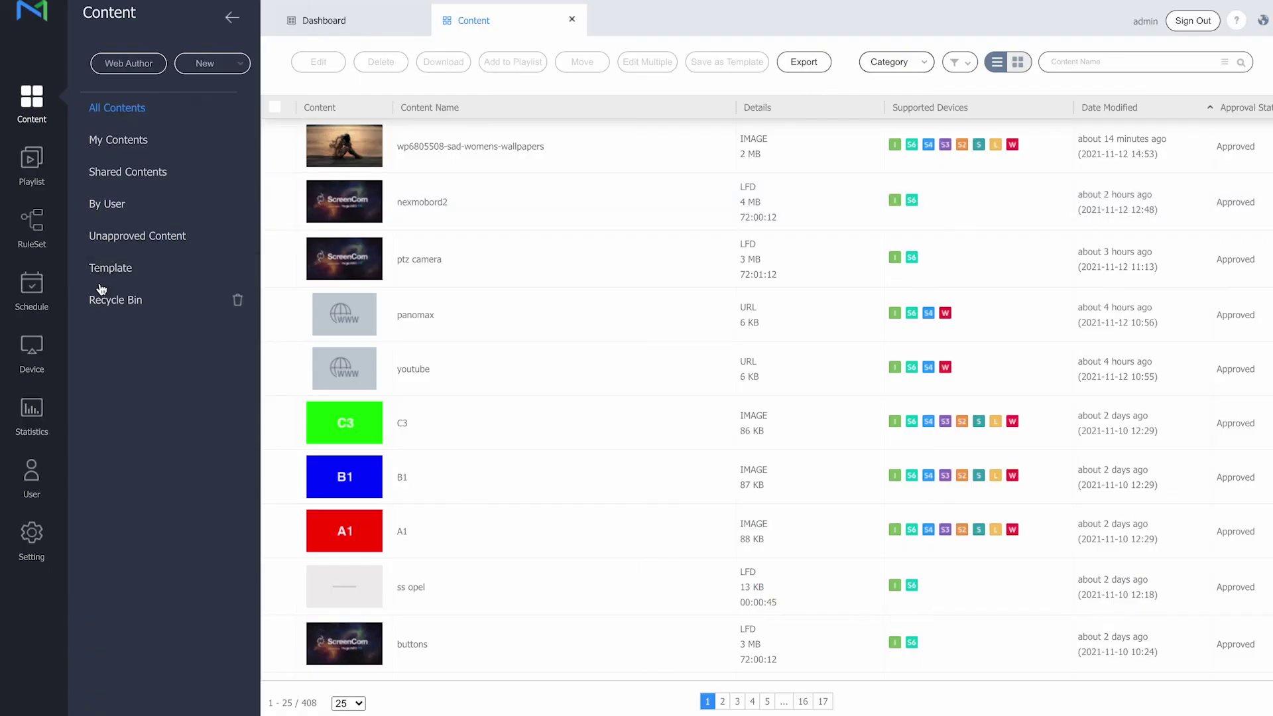
Step: Create a new content schedule of type General for S6 devices in MagicINFO
click(33, 285)
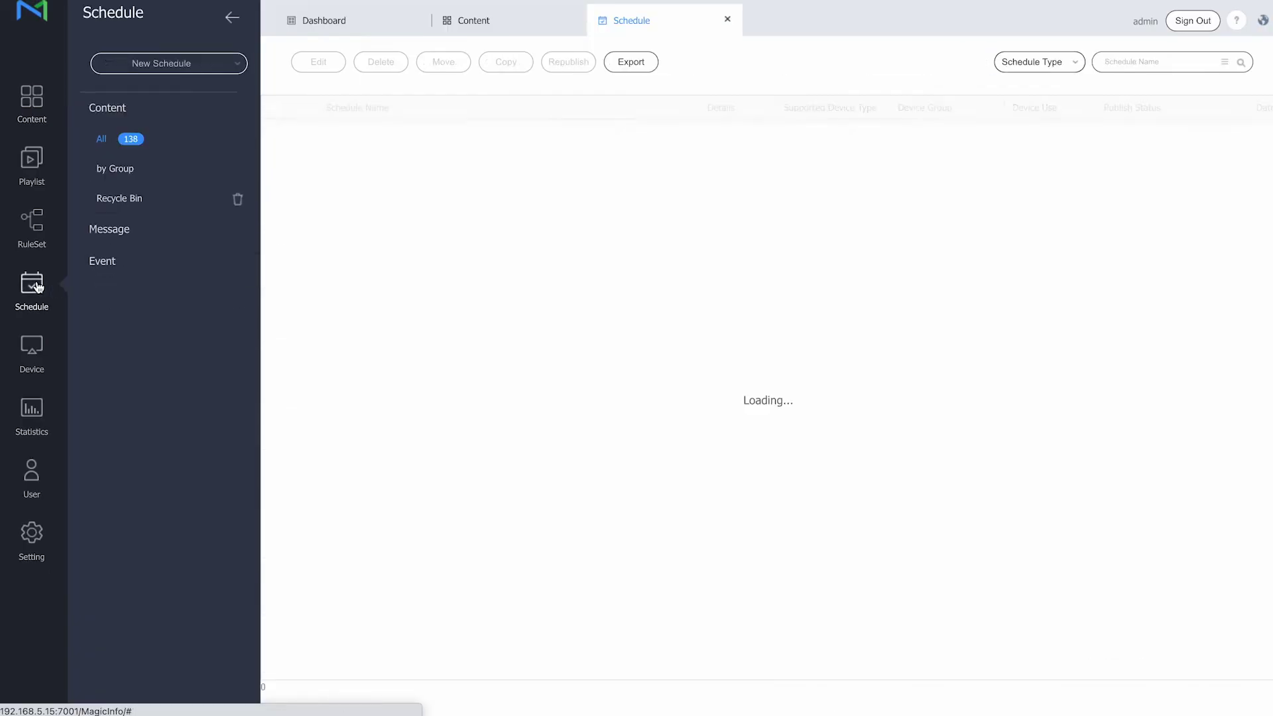
click(221, 63)
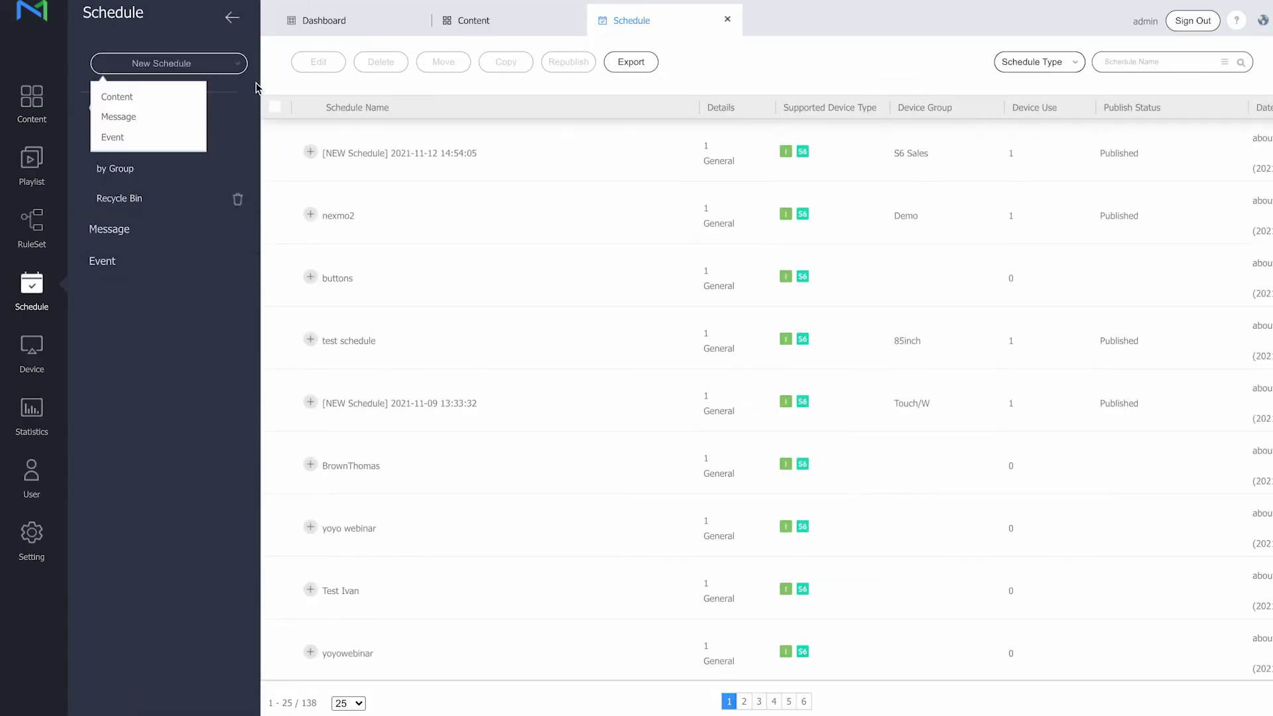
click(186, 99)
click(484, 280)
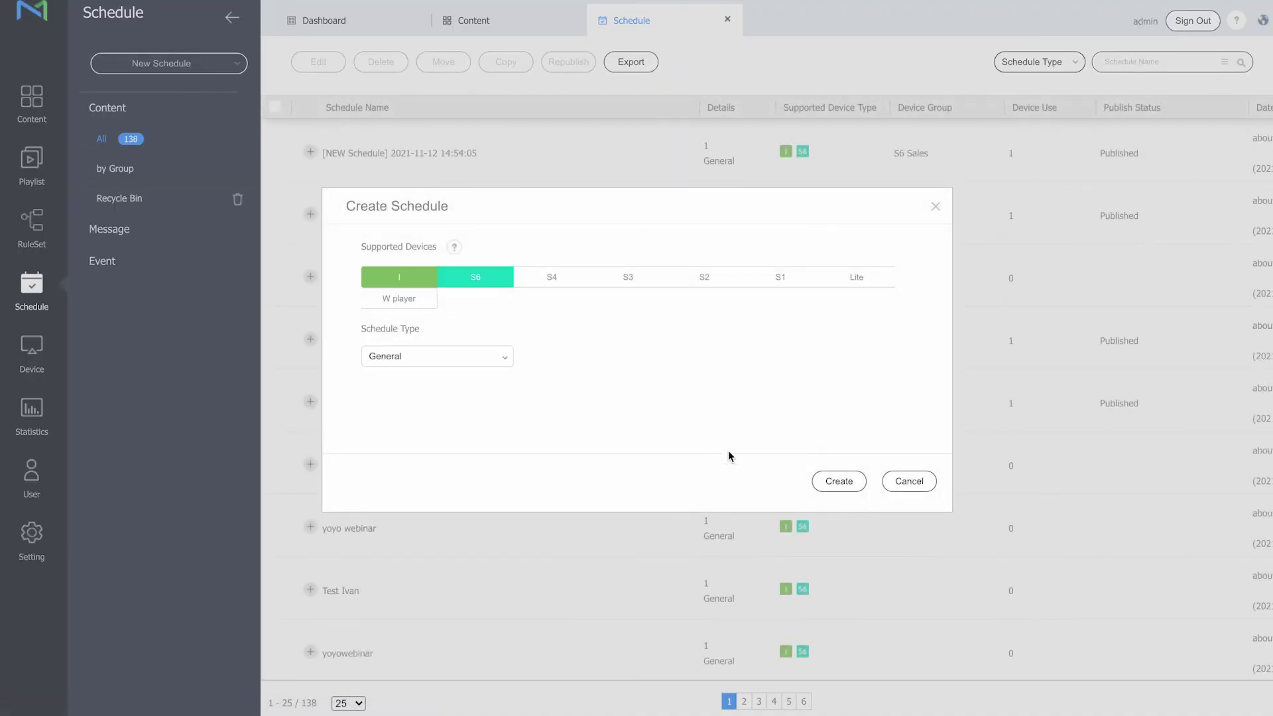
click(838, 482)
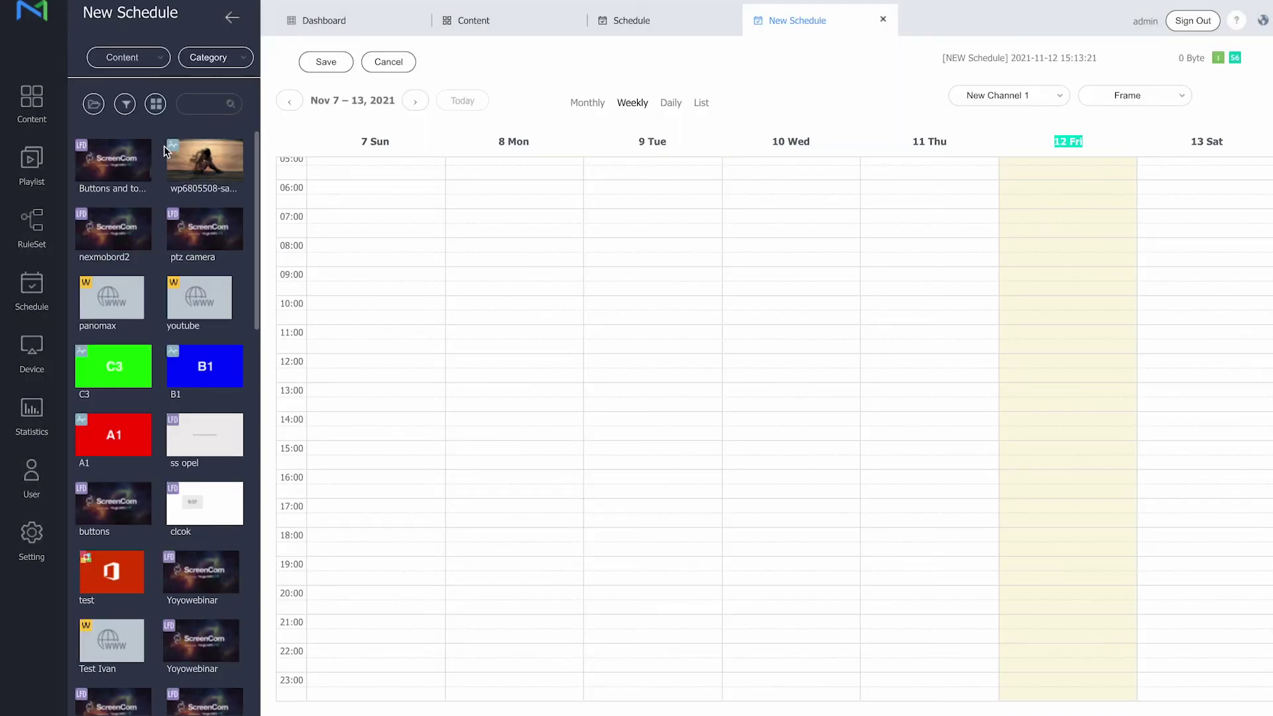
Step: Schedule the "Buttons and touch and secure" content from Friday 12 November onward, running all day every day
drag(126, 166, 1094, 375)
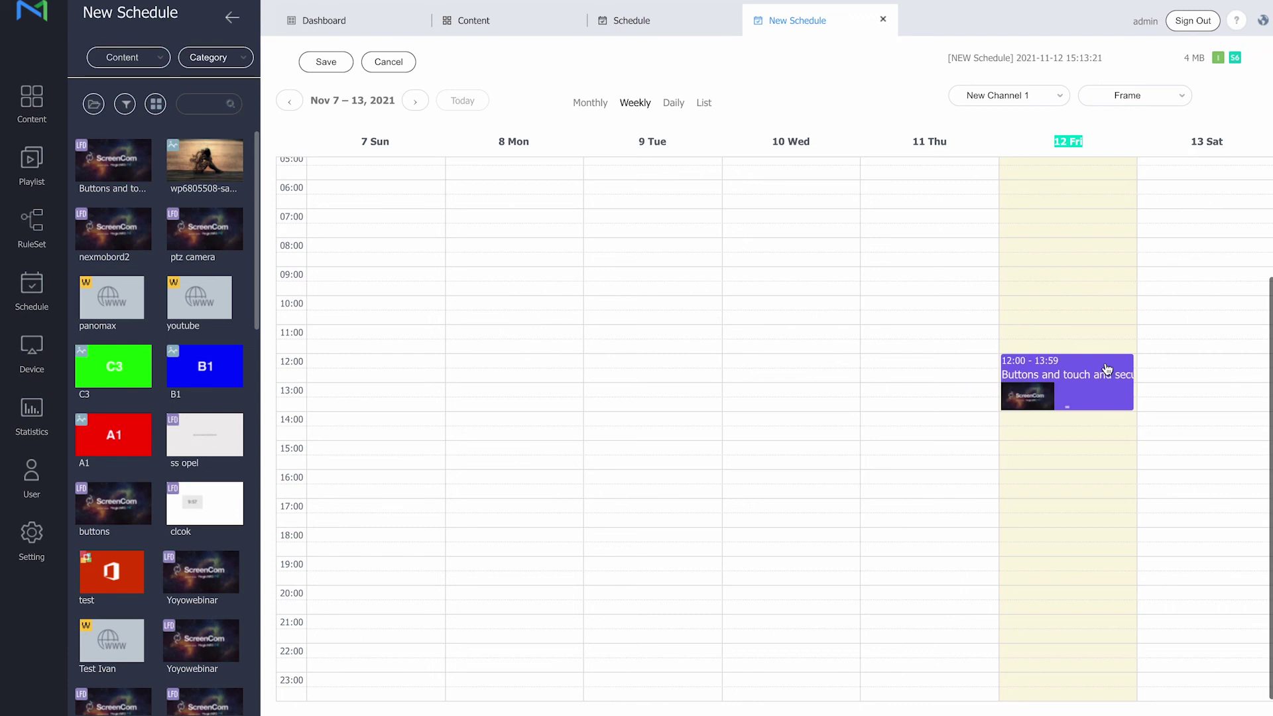
click(794, 350)
click(774, 373)
click(795, 460)
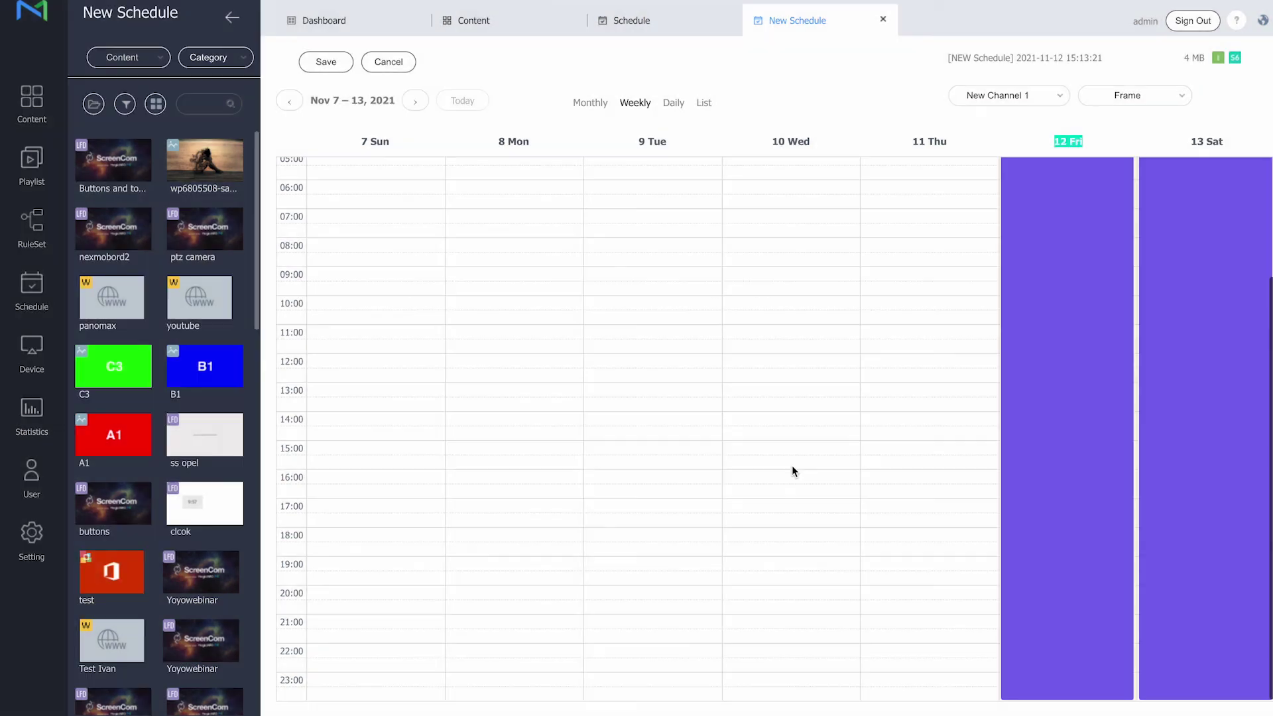
Step: Save the schedule as "Buttons, touch and secure" and publish it to the Demo group under MagicInfo Services
click(335, 63)
triple_click(597, 207)
text(Buttons)
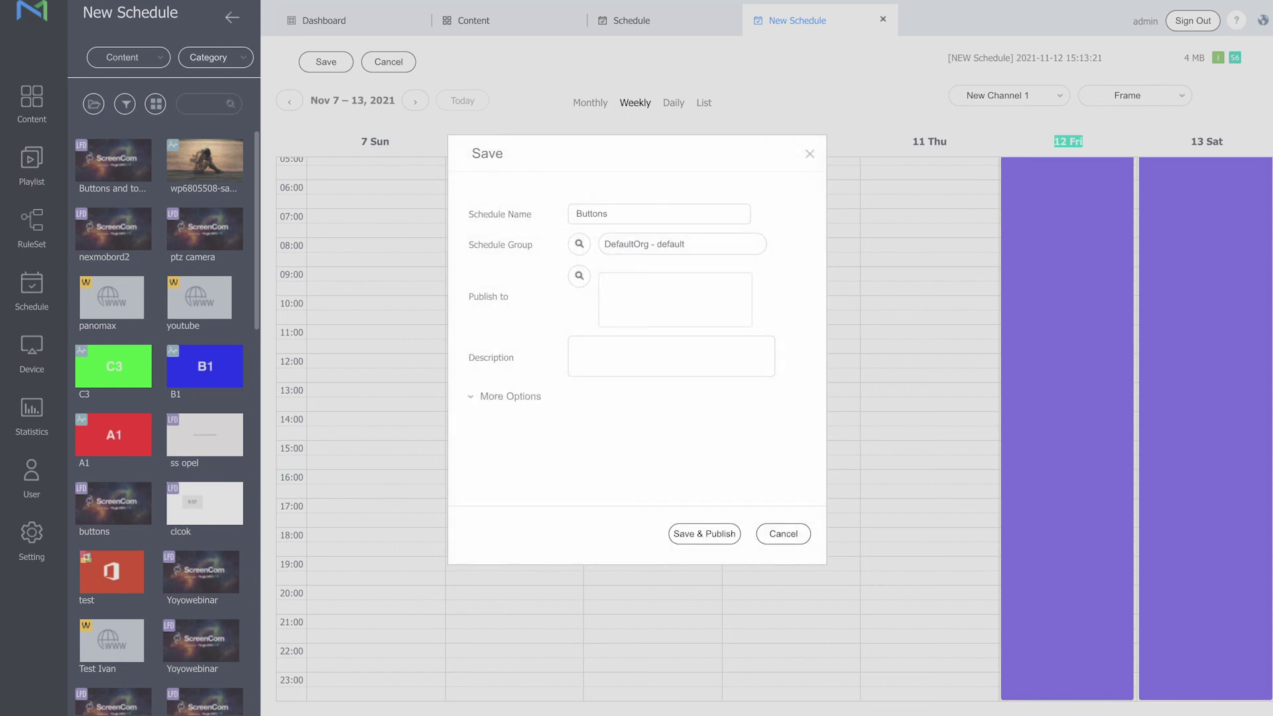
text(, touch and se)
click(588, 279)
click(521, 281)
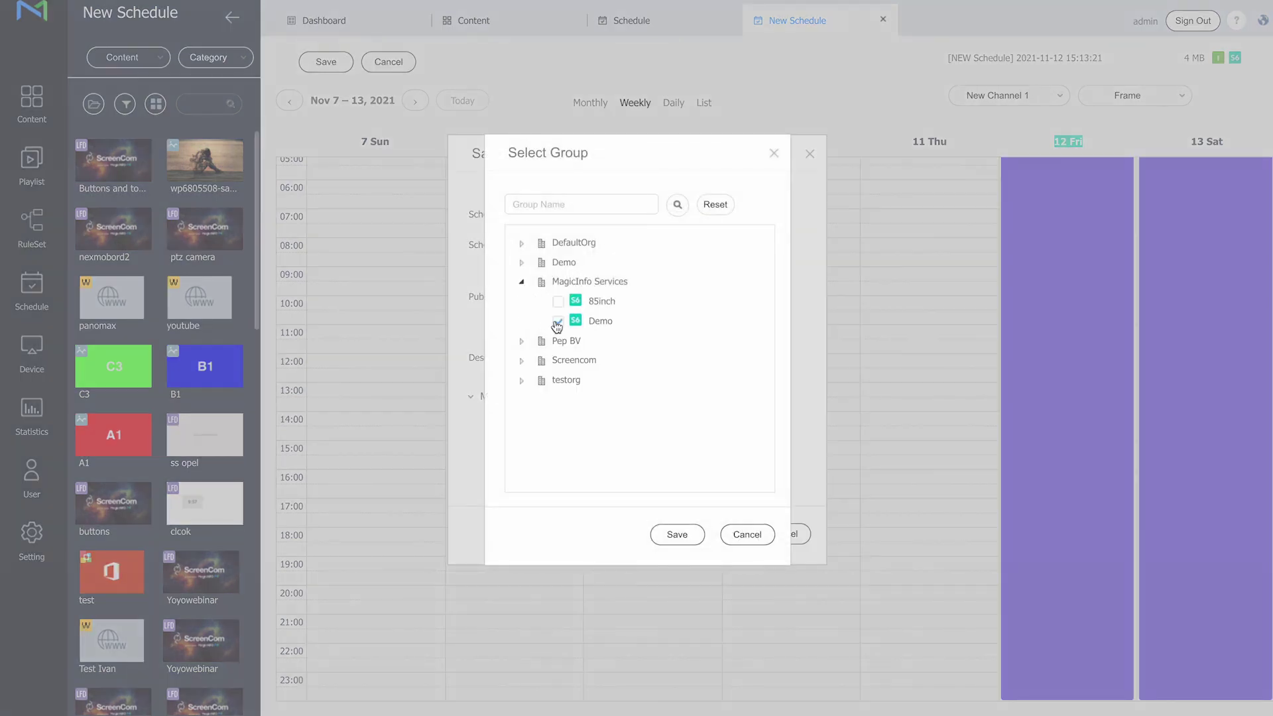
click(677, 535)
click(690, 533)
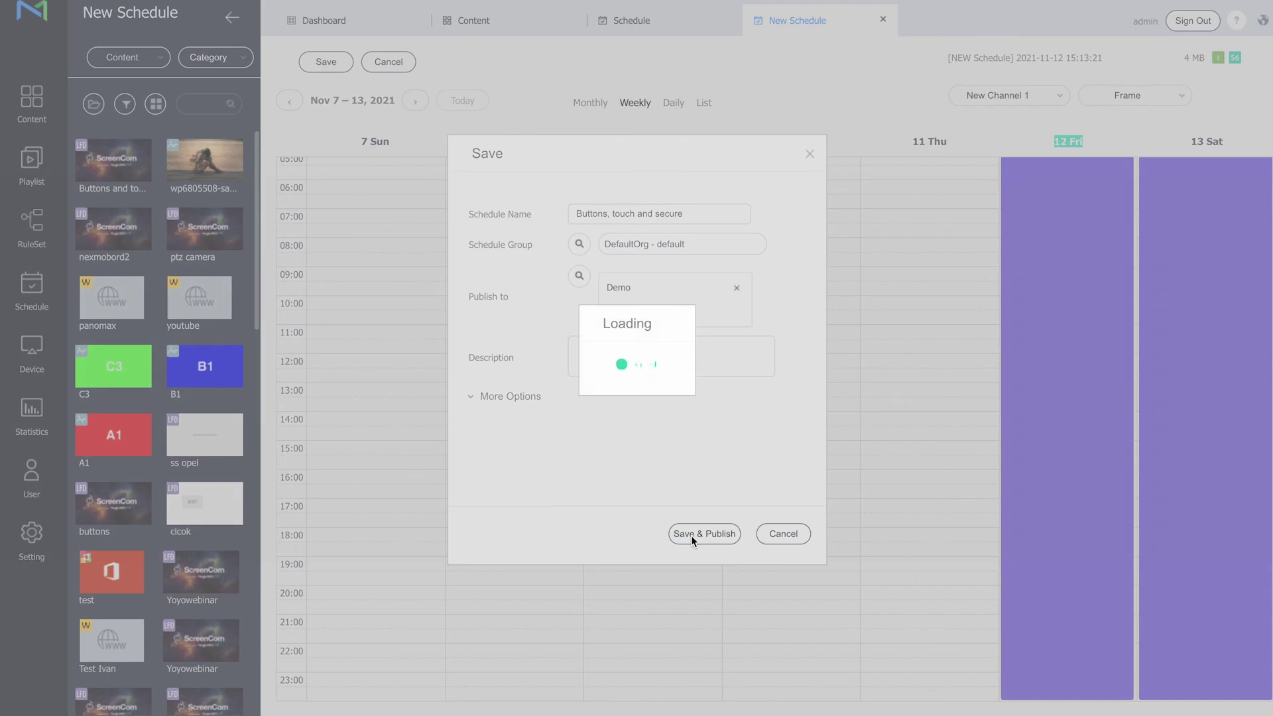